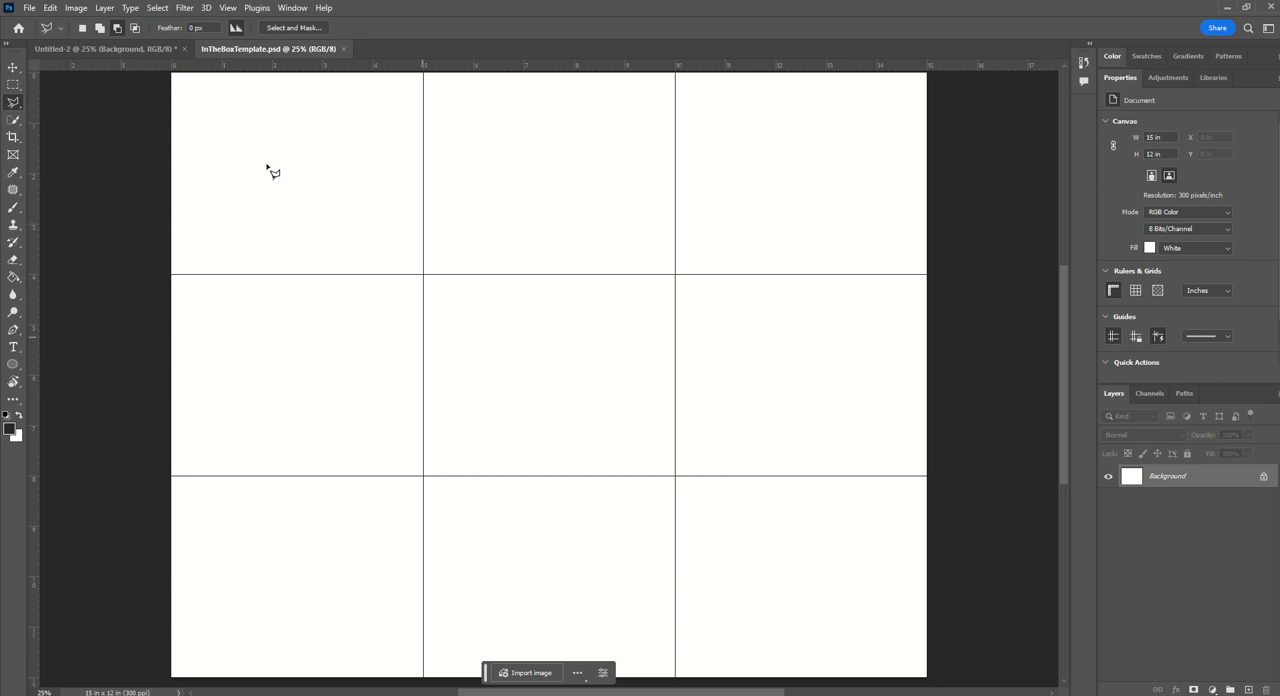
- Open the nine photos IMG_0943 through IMG_0951 from the In the Box Images folder
left_click(29, 8)
left_click(42, 35)
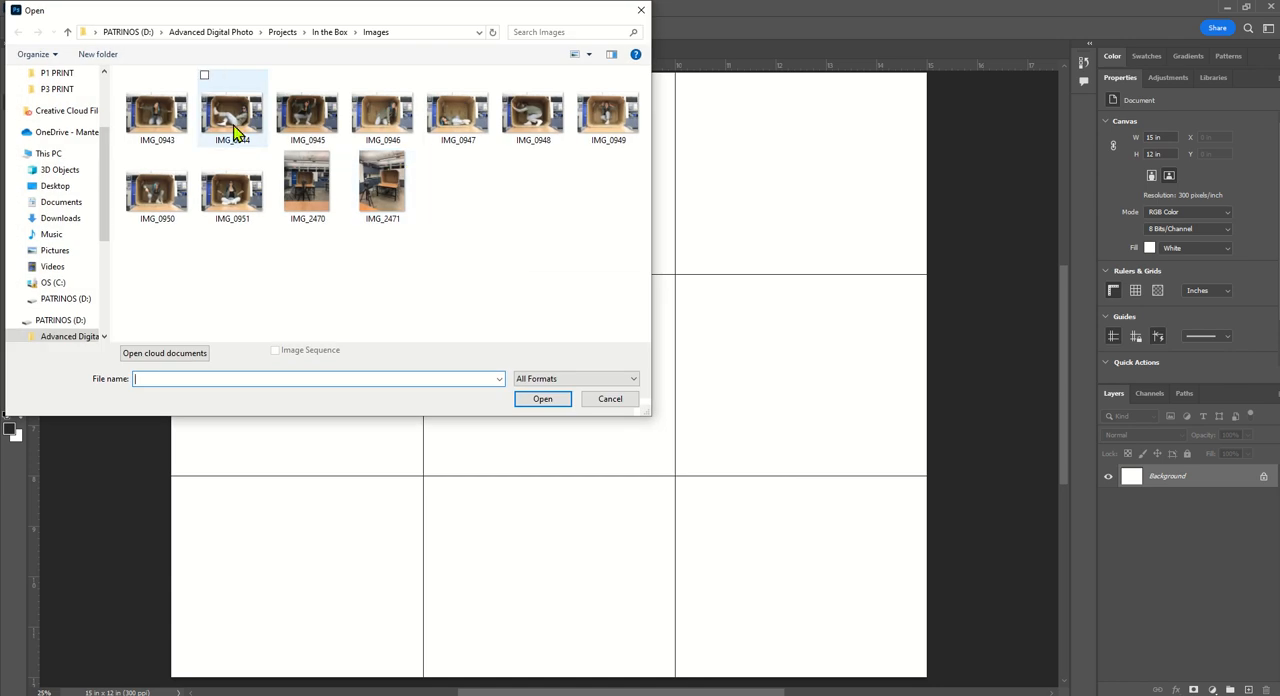
left_click(172, 124)
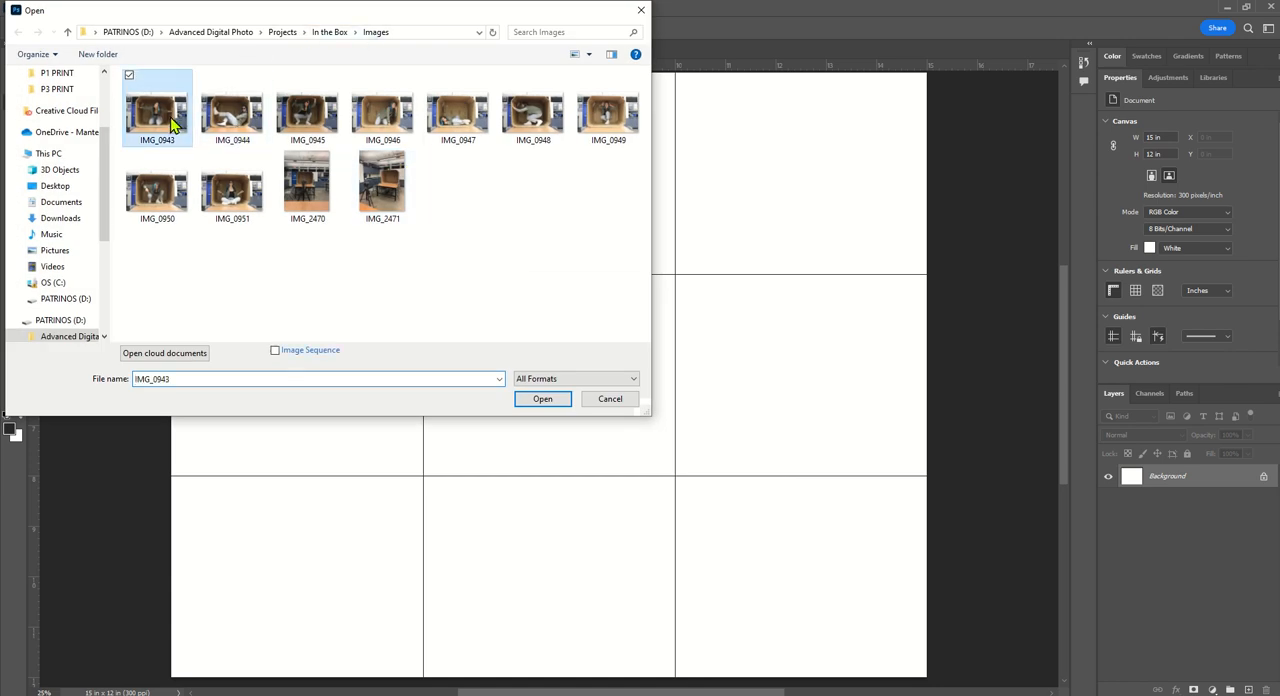
left_click(250, 198, "shift")
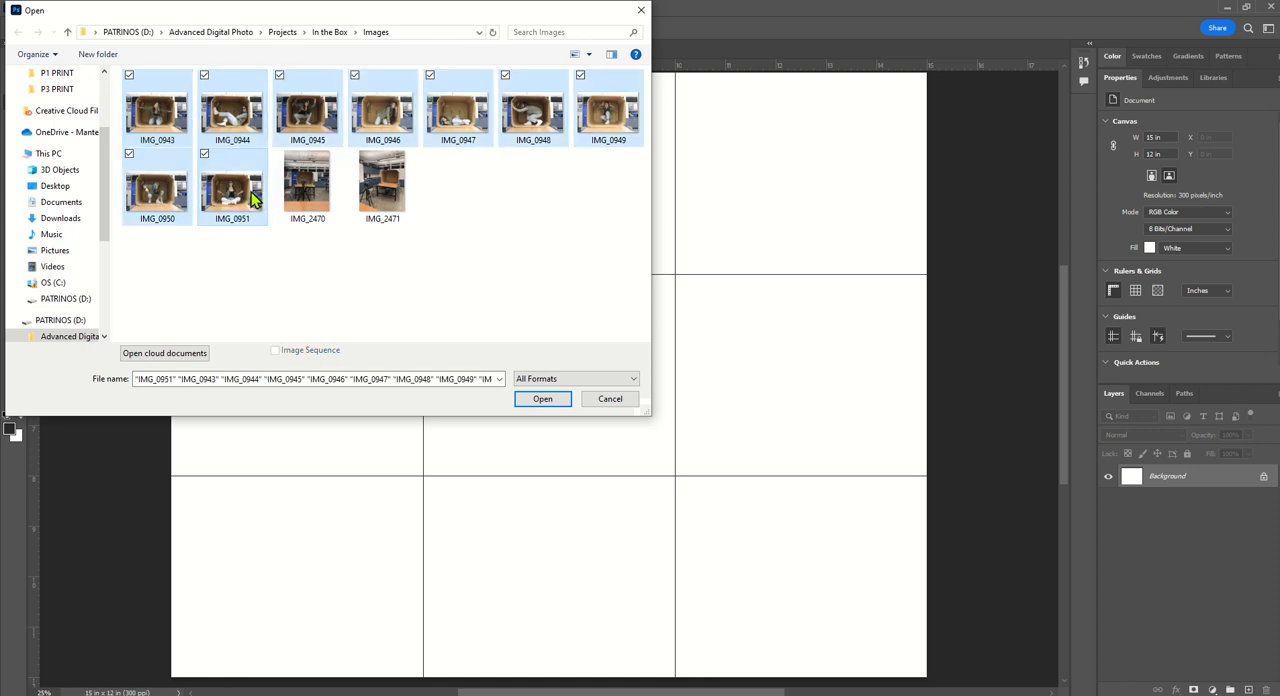
left_click(542, 399)
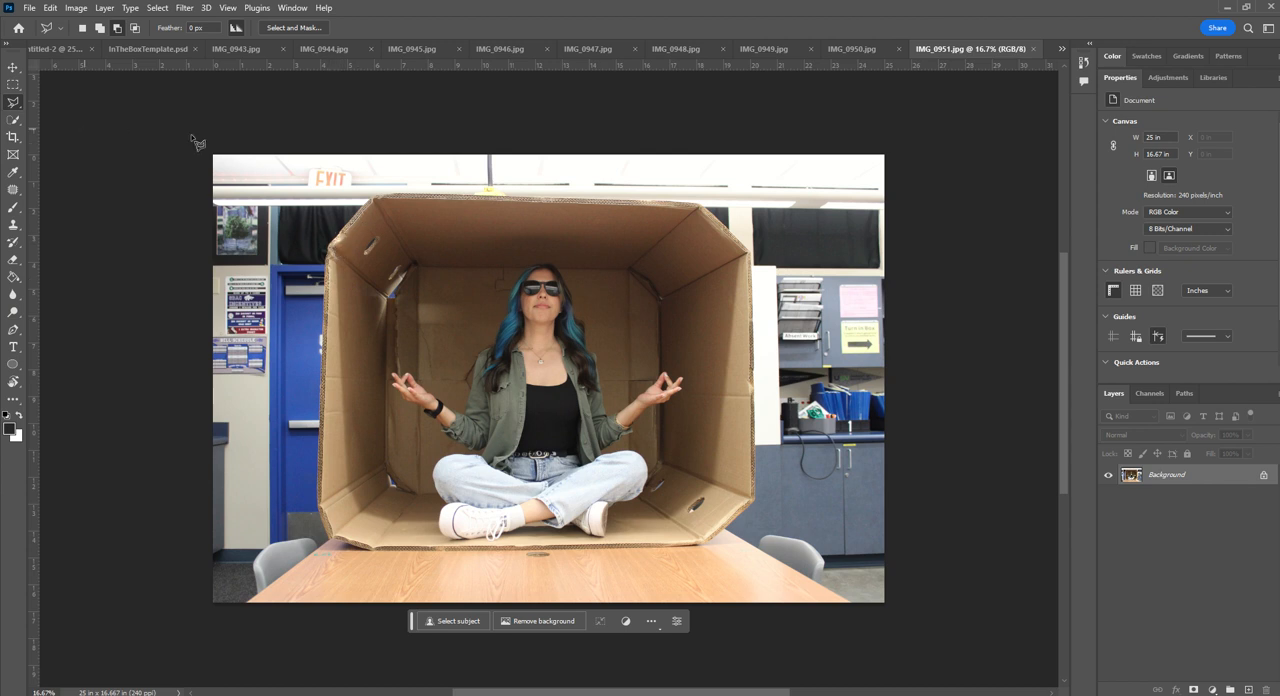
- Outline the cardboard box's outer edge in IMG_0951 with the Polygonal Lasso and mask out everything around it
left_click(13, 86)
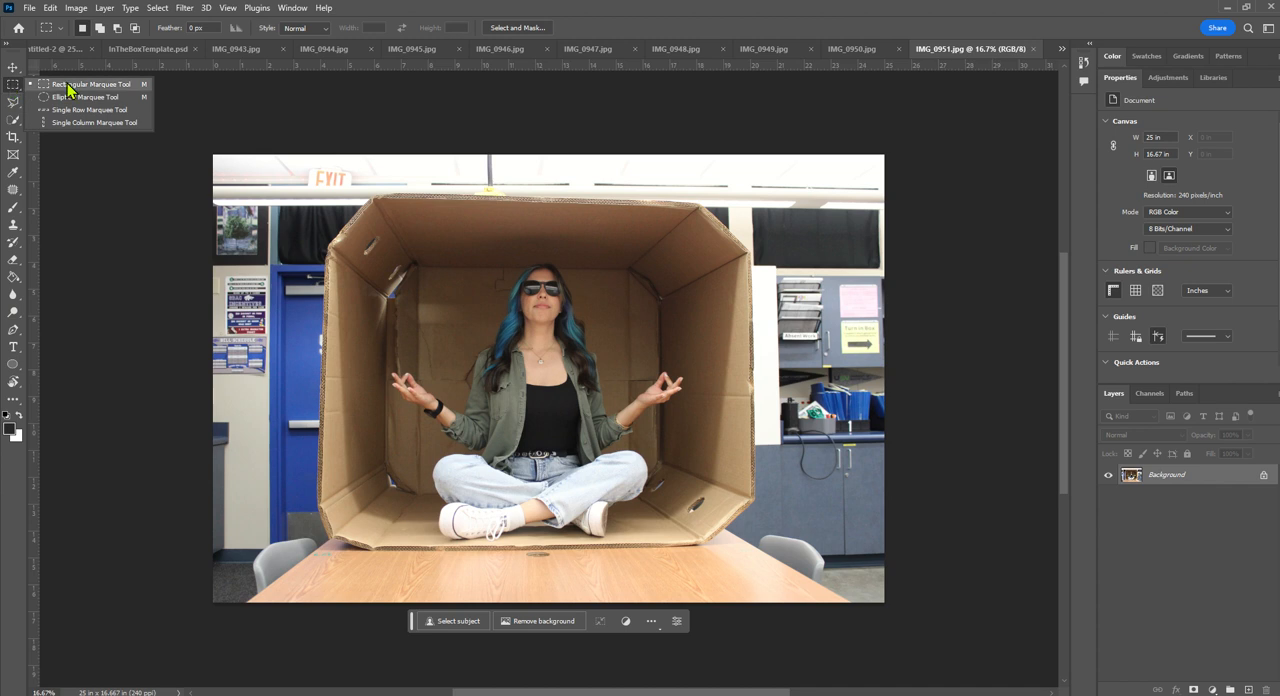
left_click(13, 86)
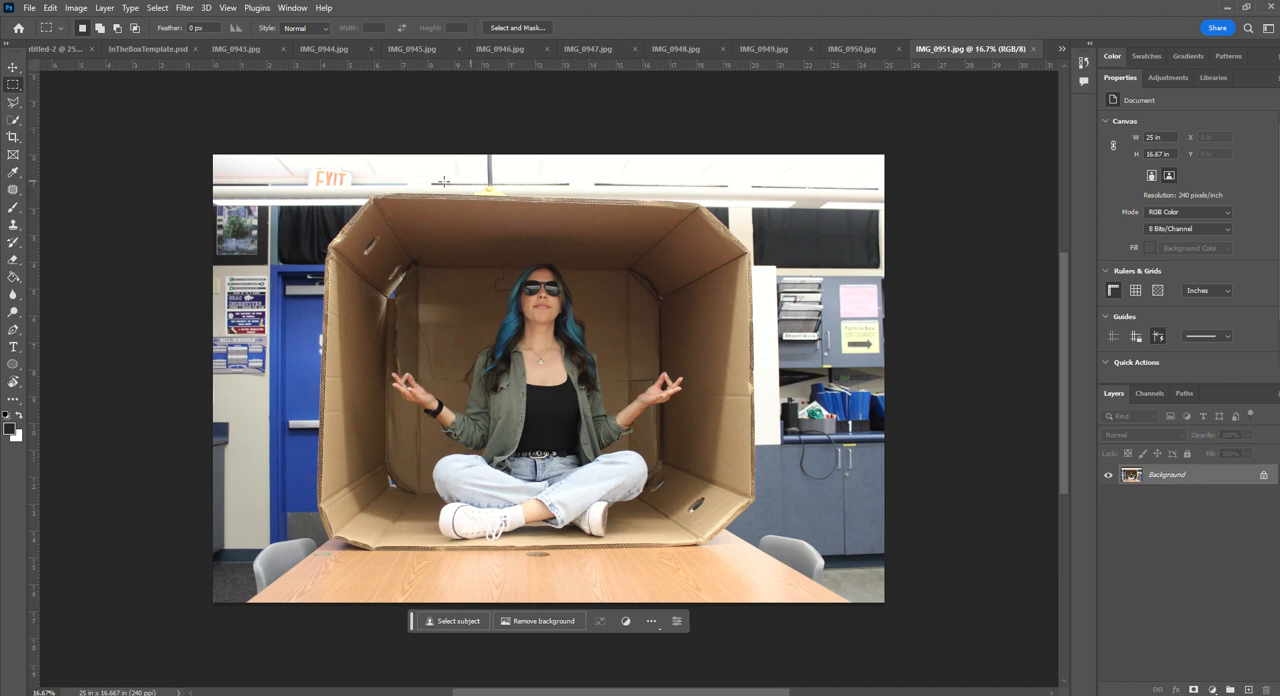
left_click(13, 102)
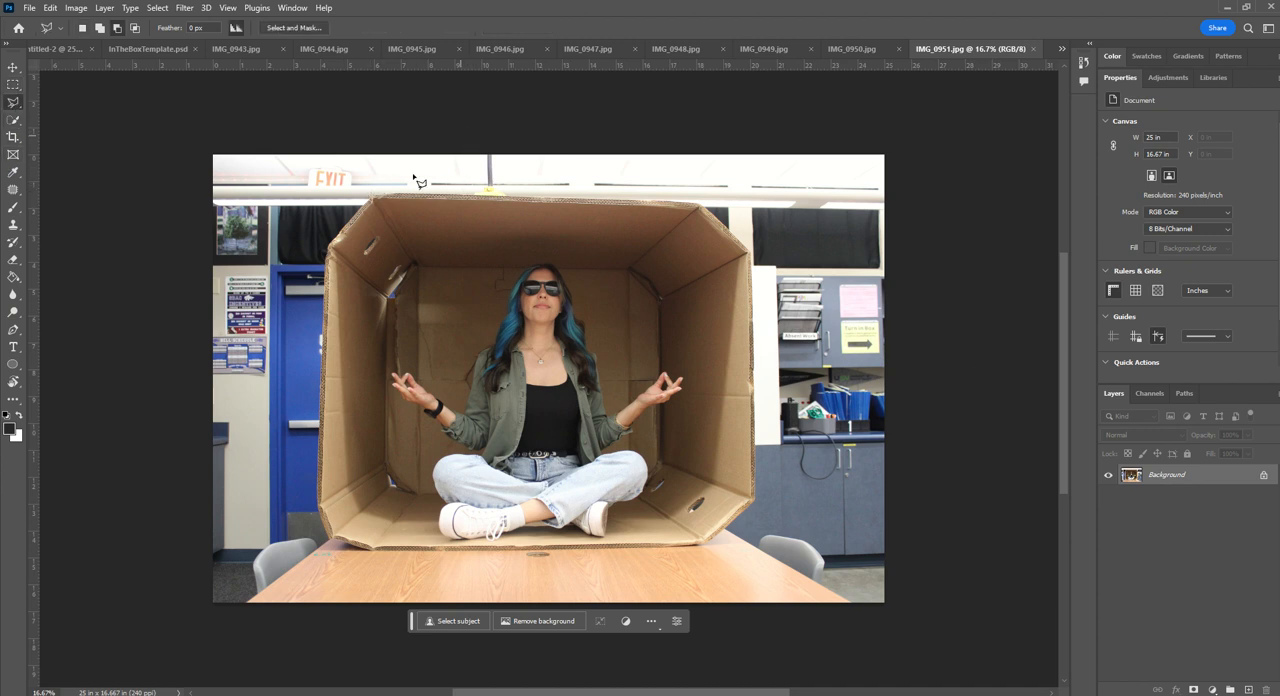
mouse_move(380, 200)
left_mouse_down()
mouse_move(668, 196)
mouse_move(706, 212)
left_mouse_up()
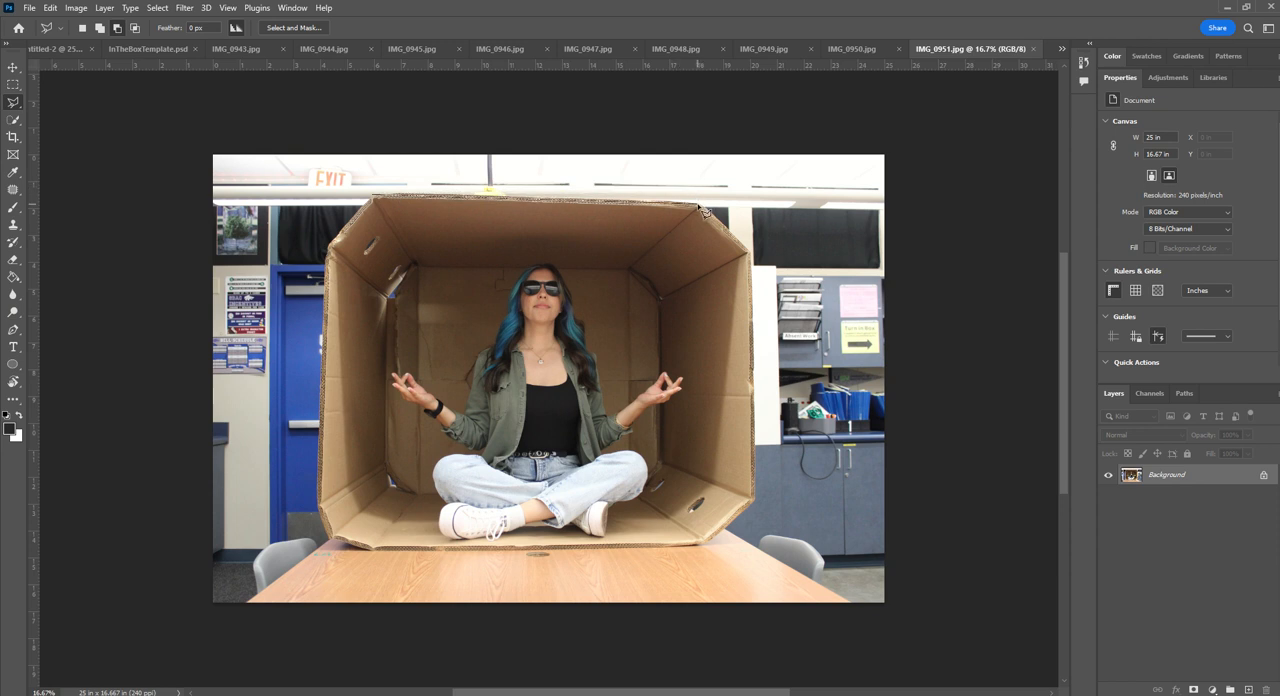
mouse_move(704, 210)
left_mouse_down()
mouse_move(758, 258)
mouse_move(763, 508)
mouse_move(709, 551)
mouse_move(360, 554)
mouse_move(378, 557)
mouse_move(335, 544)
mouse_move(334, 225)
mouse_move(334, 255)
mouse_move(372, 205)
left_mouse_up()
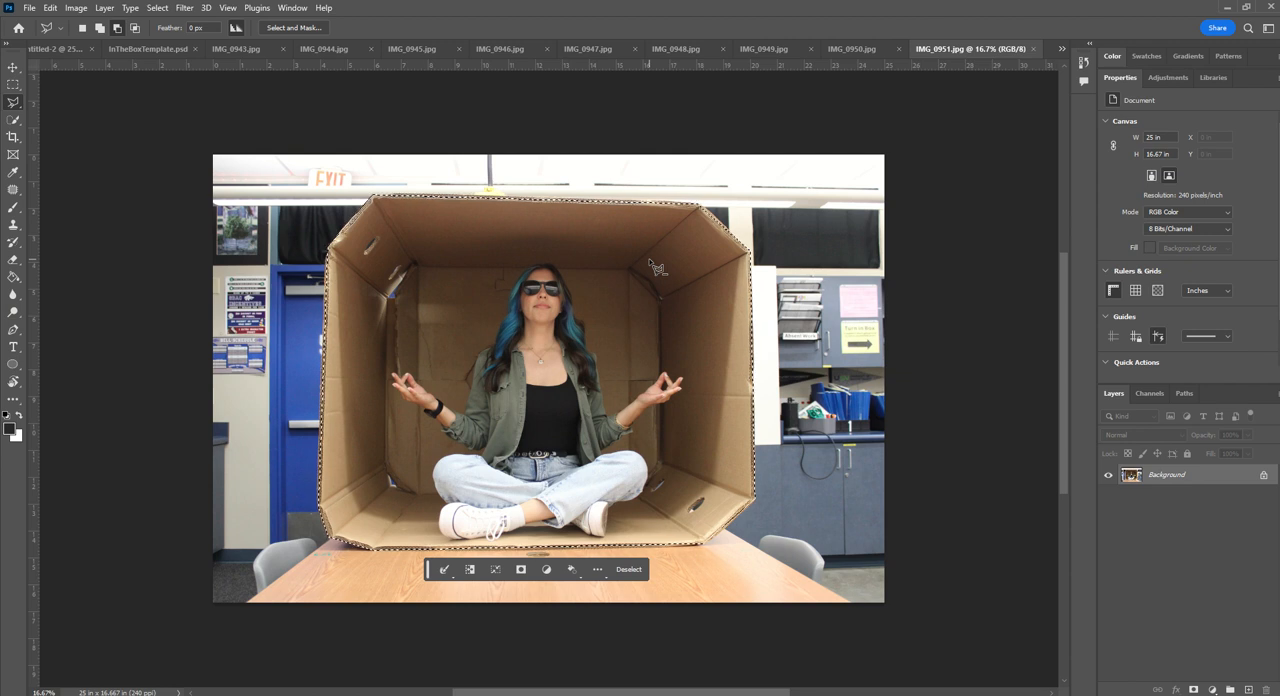
left_click(521, 570)
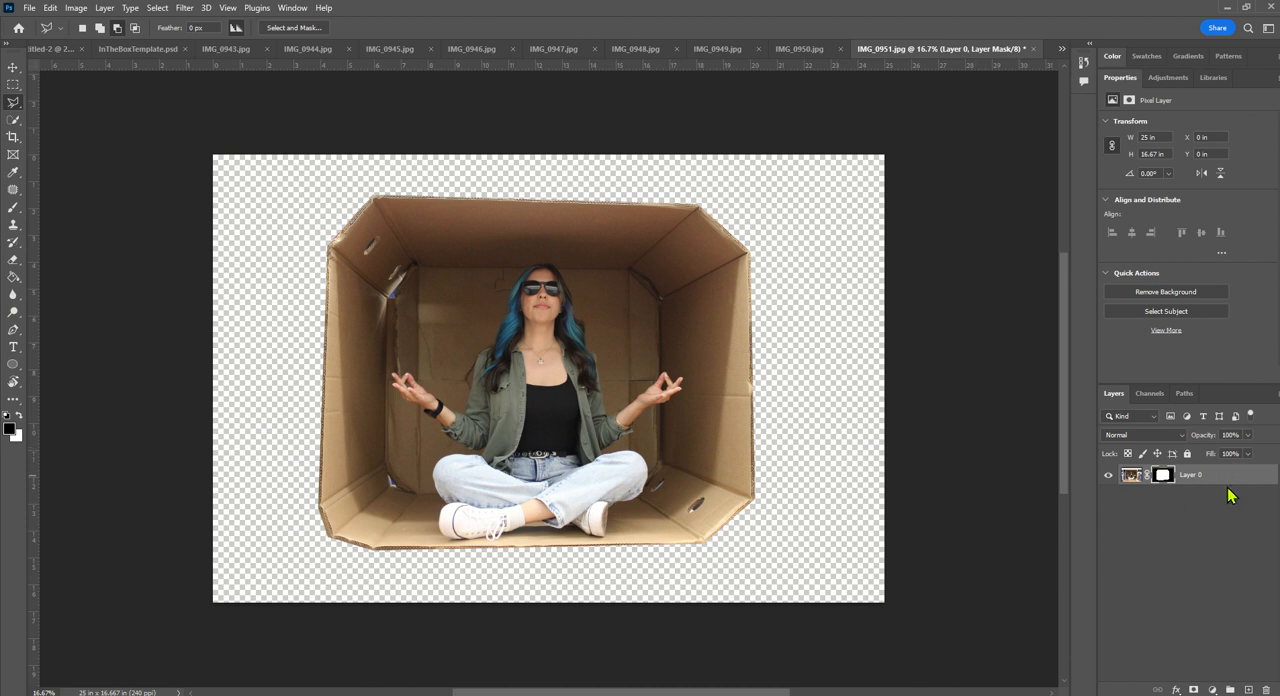
- Copy the masked box layer into InTheBoxTemplate.psd and scale it down proportionally to about 52.5%
left_click_drag(1228, 480, 586, 349)
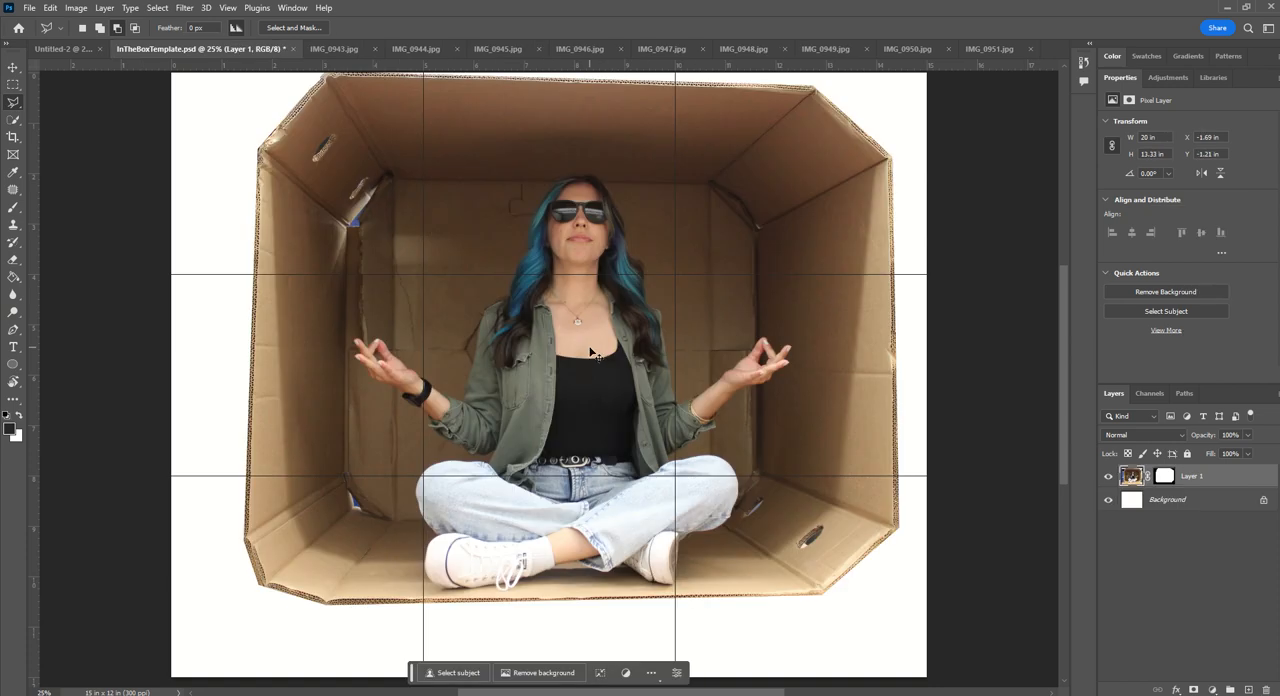
key("ctrl+t")
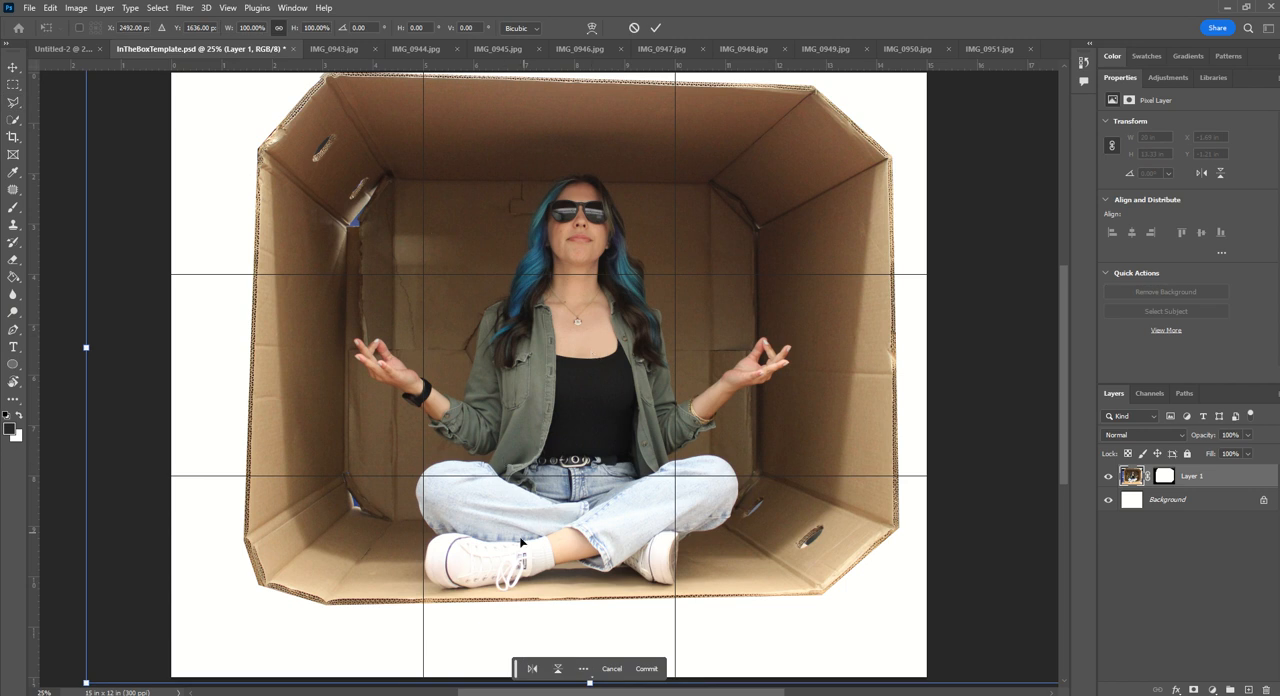
left_click_drag(520, 542, 539, 468)
left_click_drag(104, 612, 405, 409)
left_click_drag(630, 285, 437, 441)
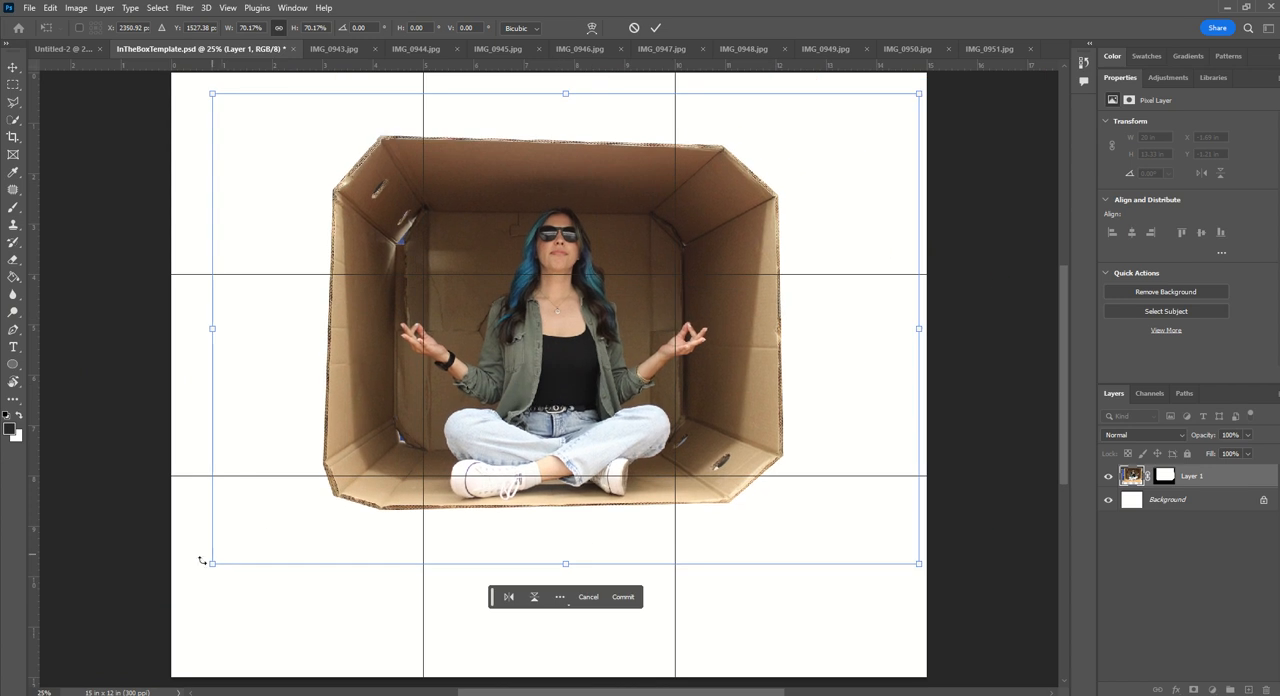
left_click_drag(204, 562, 400, 462)
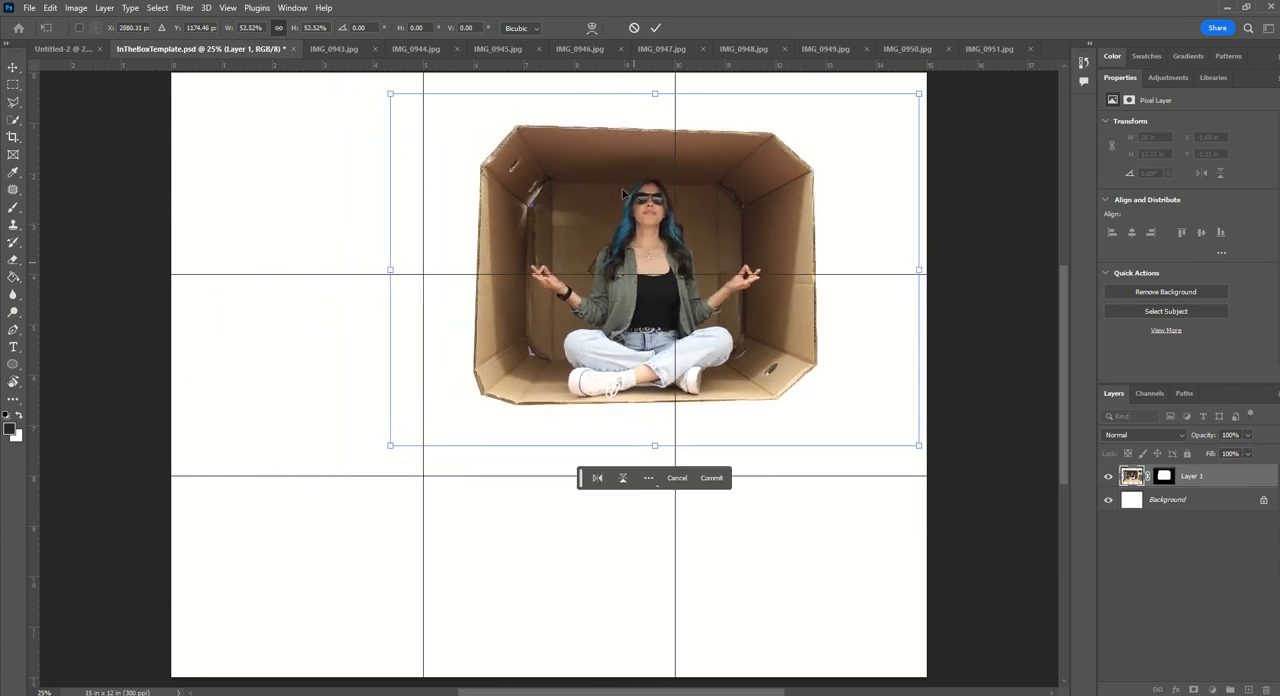
- Scale the box down to about 38.75% and position it in the top-middle cell of the grid
left_click_drag(600, 322, 521, 257)
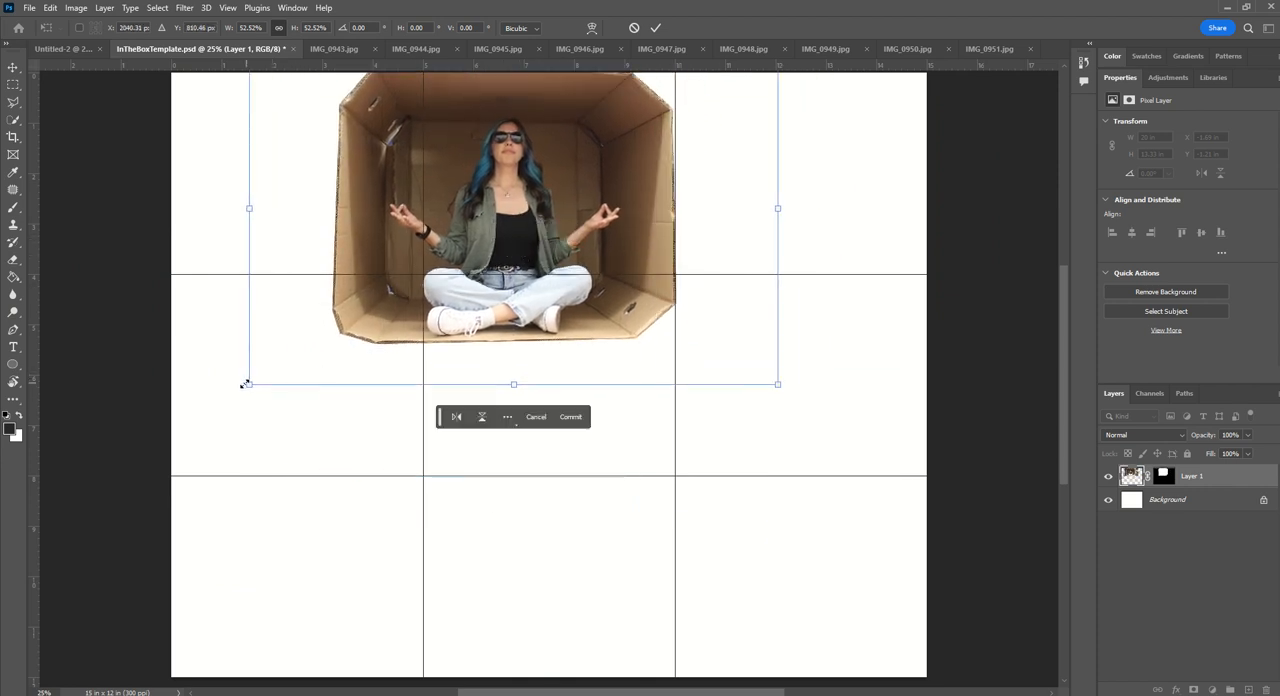
left_click_drag(245, 384, 357, 300)
left_click_drag(595, 231, 576, 241)
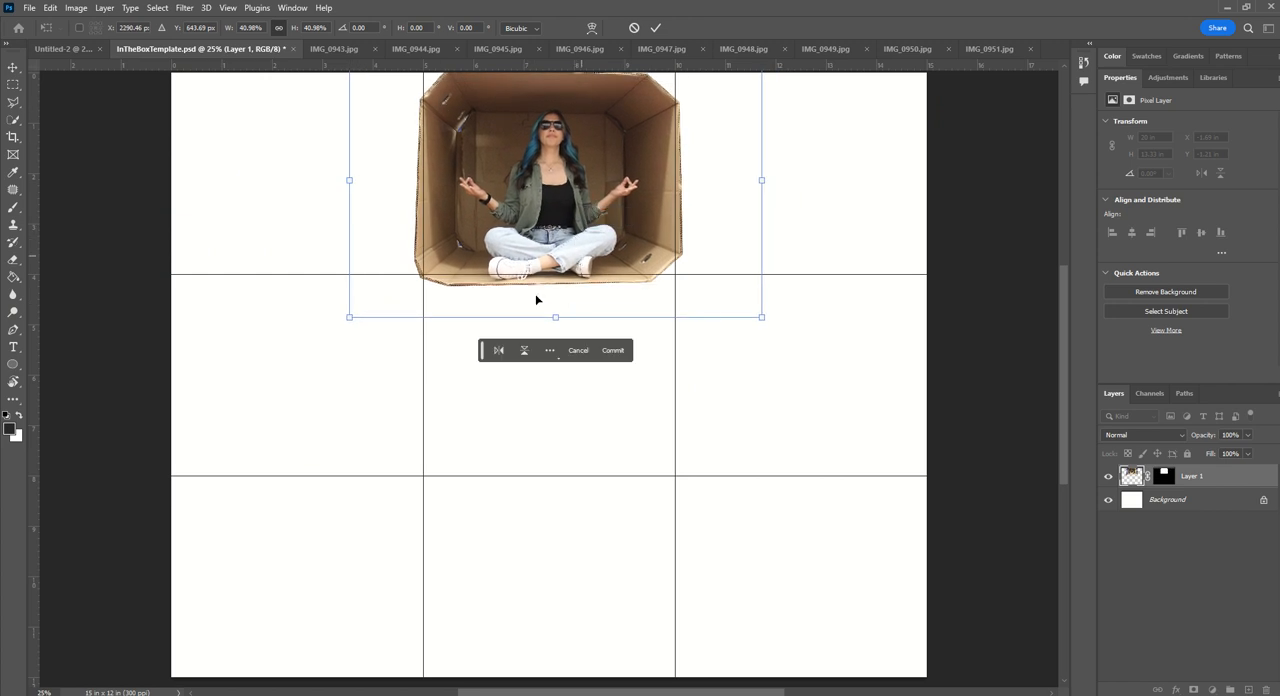
left_click_drag(762, 318, 755, 312)
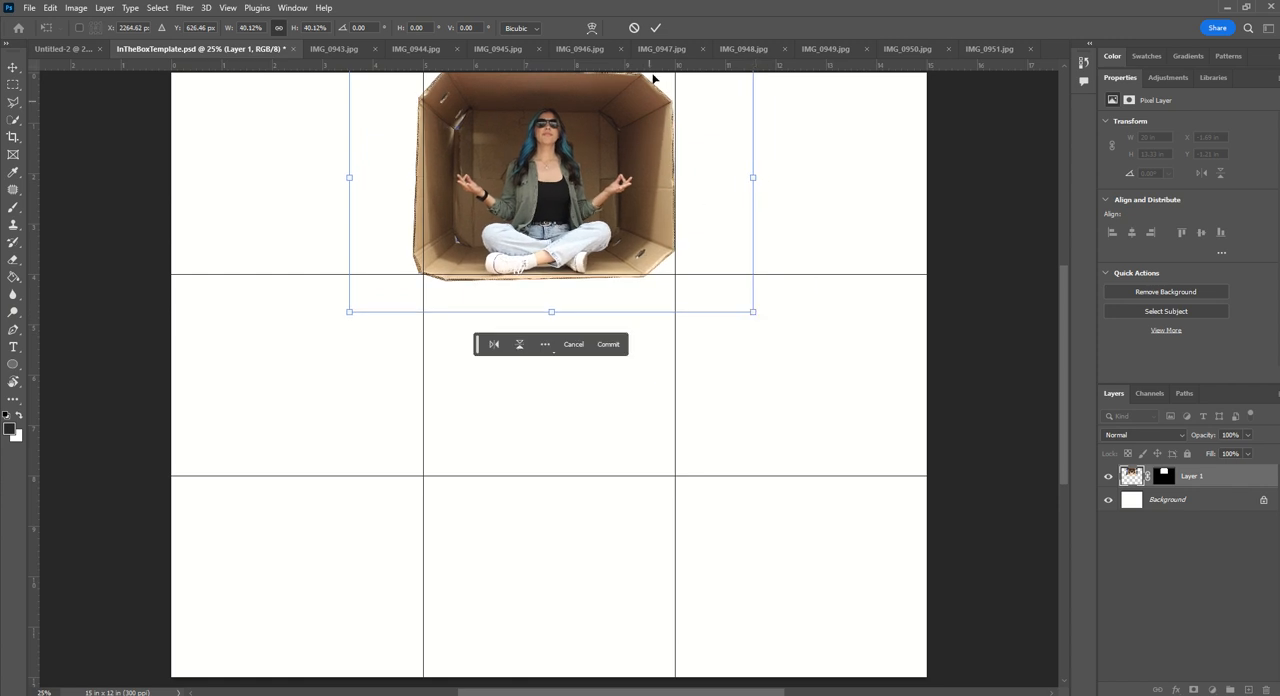
left_click_drag(350, 313, 364, 311)
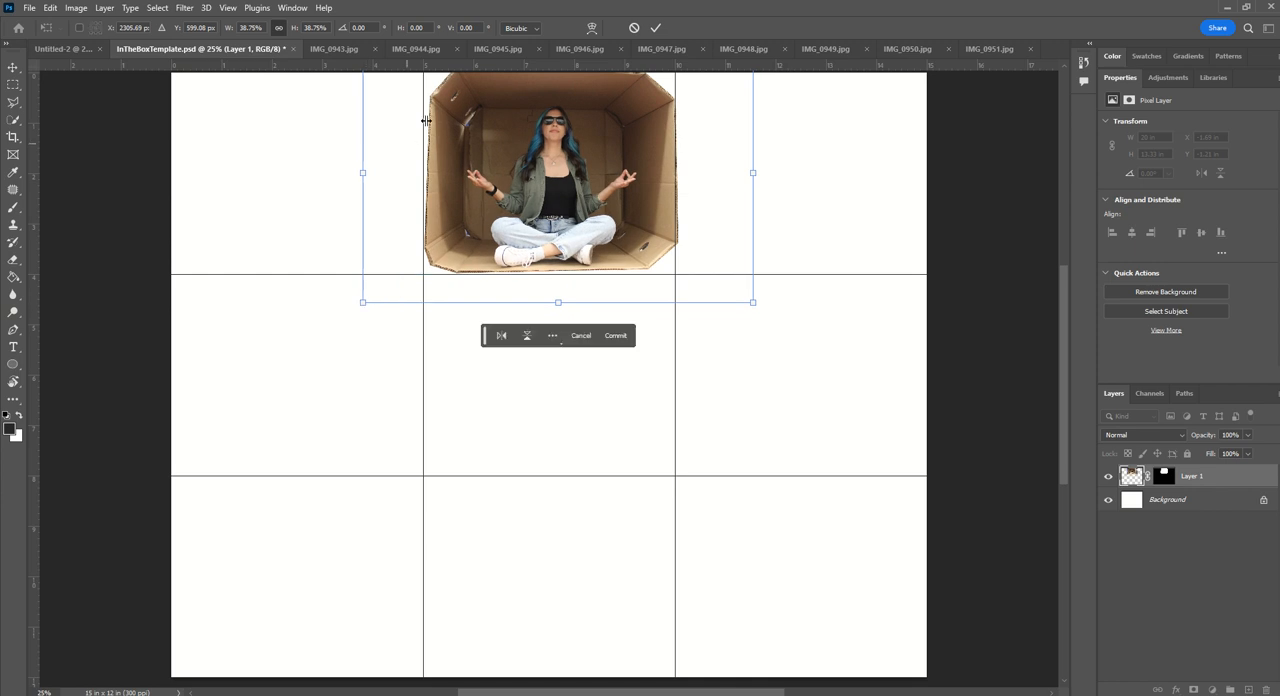
left_click_drag(573, 173, 571, 181)
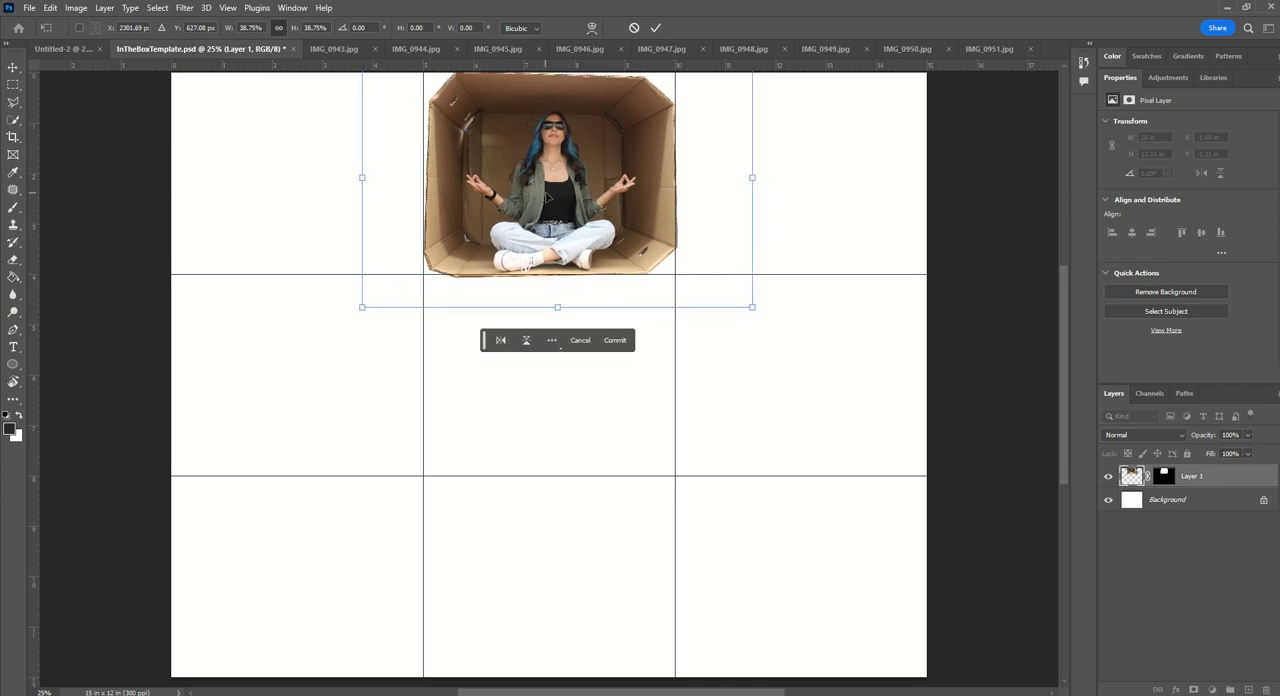
- Skew the box's upper corners and lower-left corner so its edges line up with the top-middle cell's guides
key("ctrl+plus")
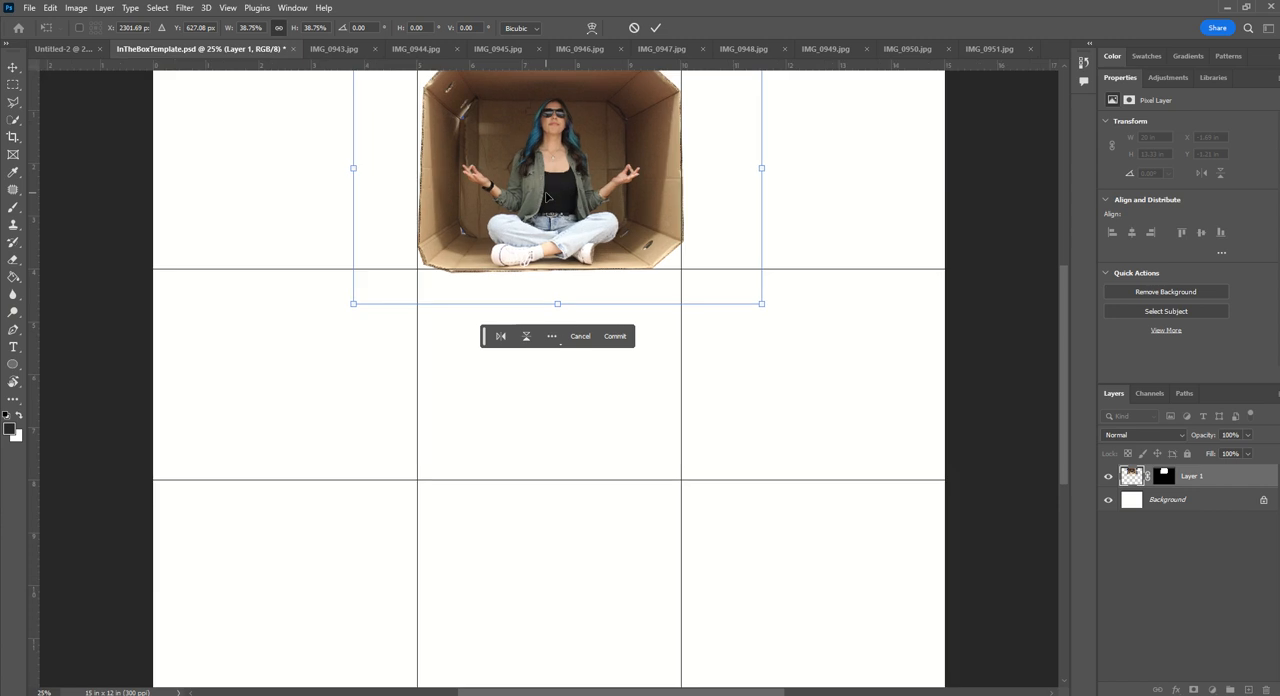
scroll(592, 363, "up", 3)
scroll(592, 363, "up", 4)
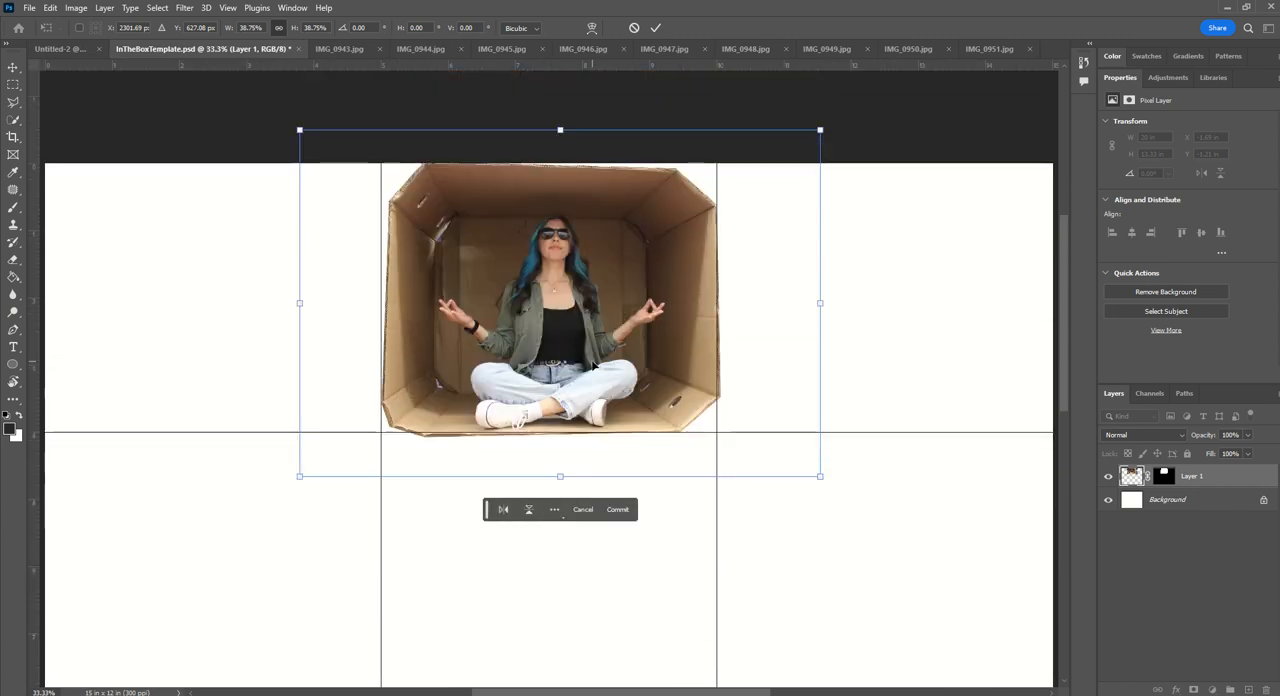
key("ctrl+plus")
scroll(623, 317, "up", 1)
scroll(623, 320, "up", 2)
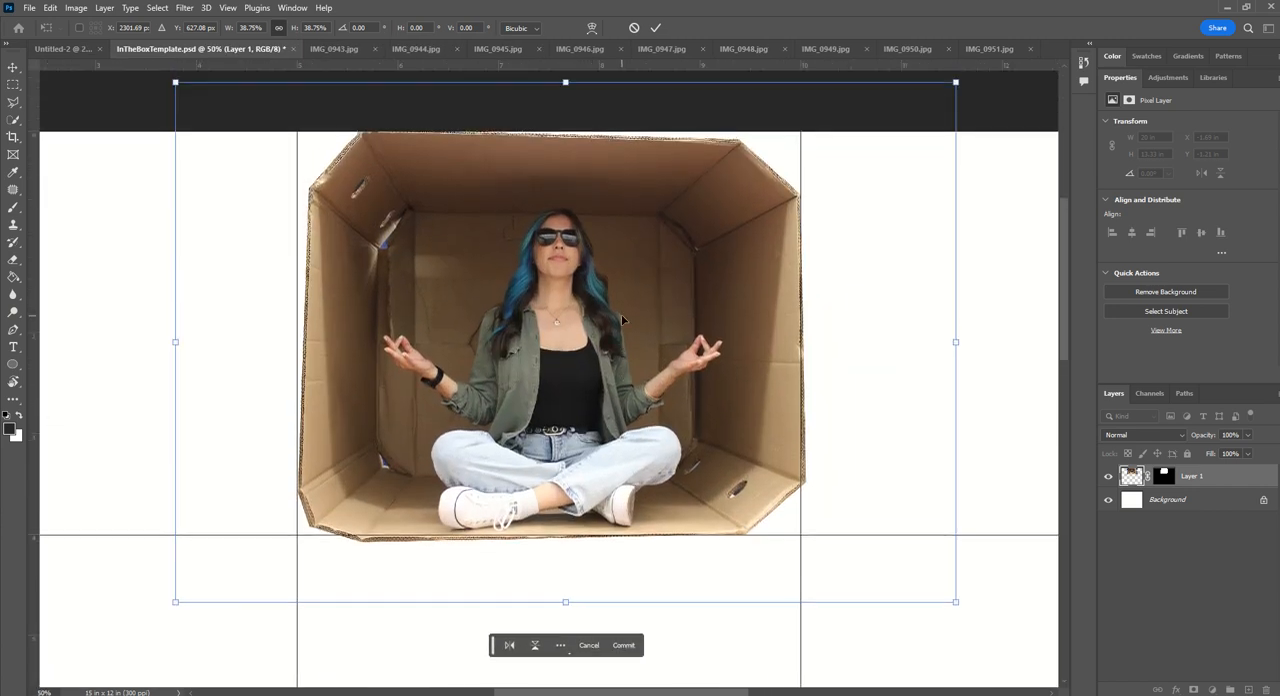
right_click(520, 298)
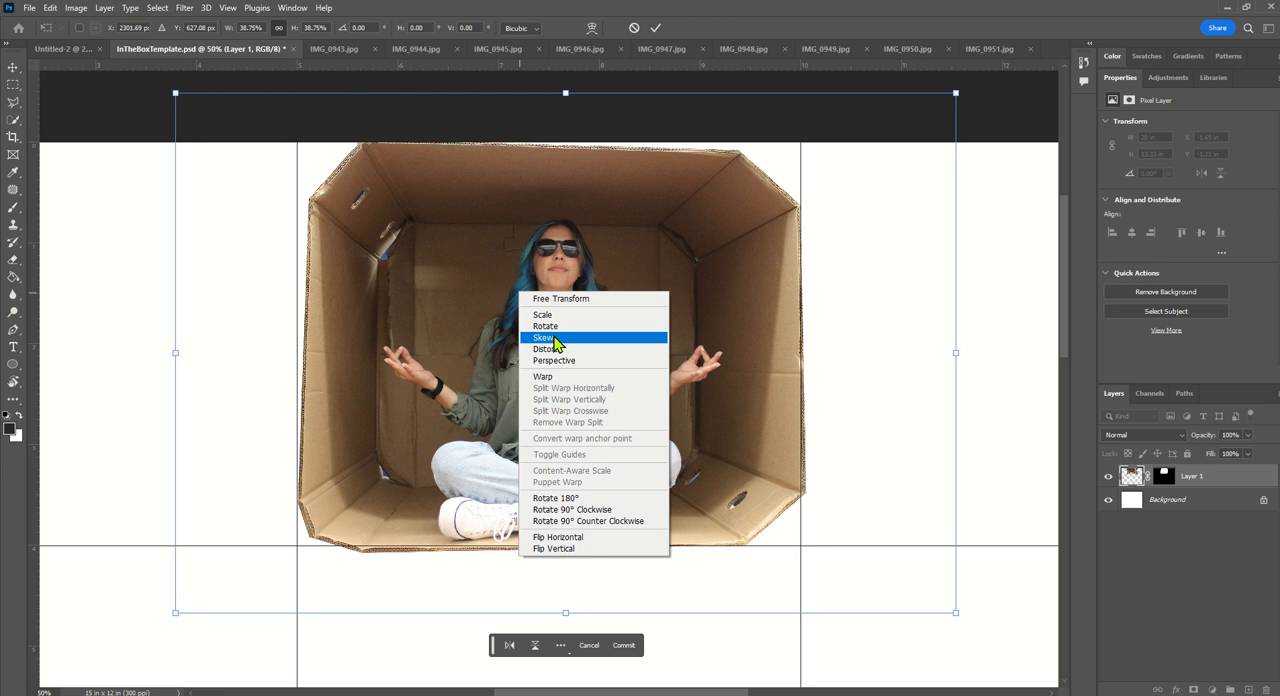
left_click(547, 338)
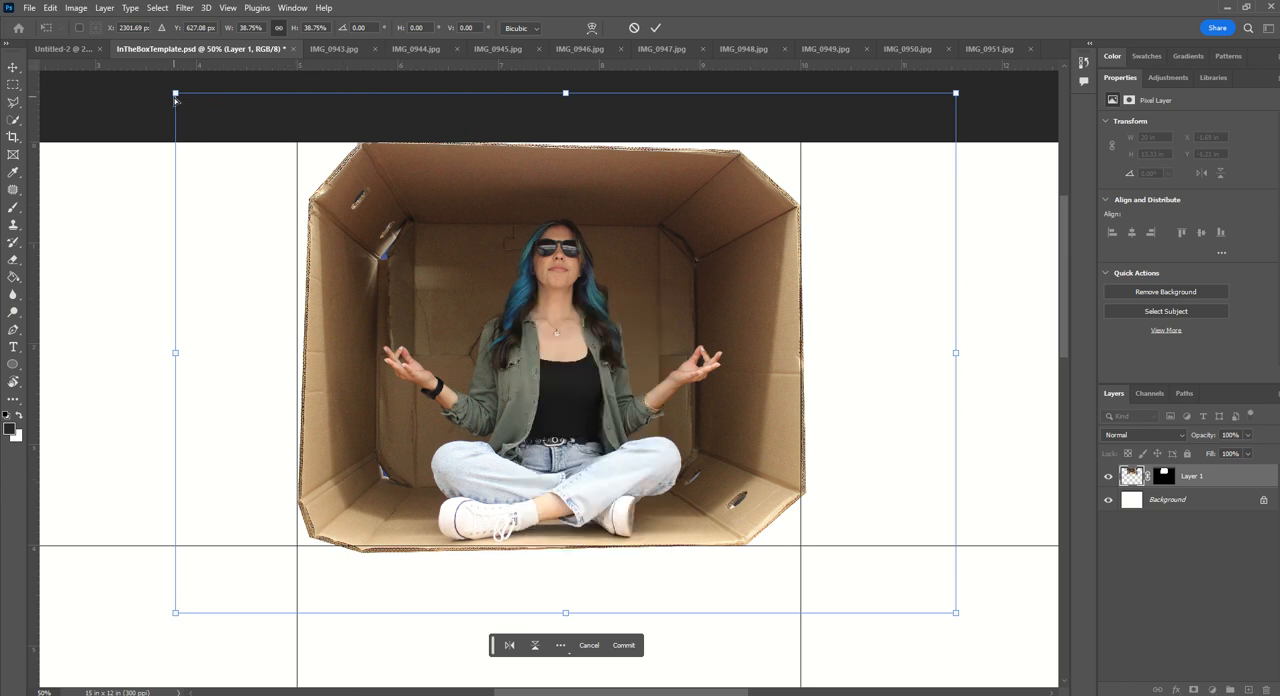
left_click_drag(176, 95, 158, 96)
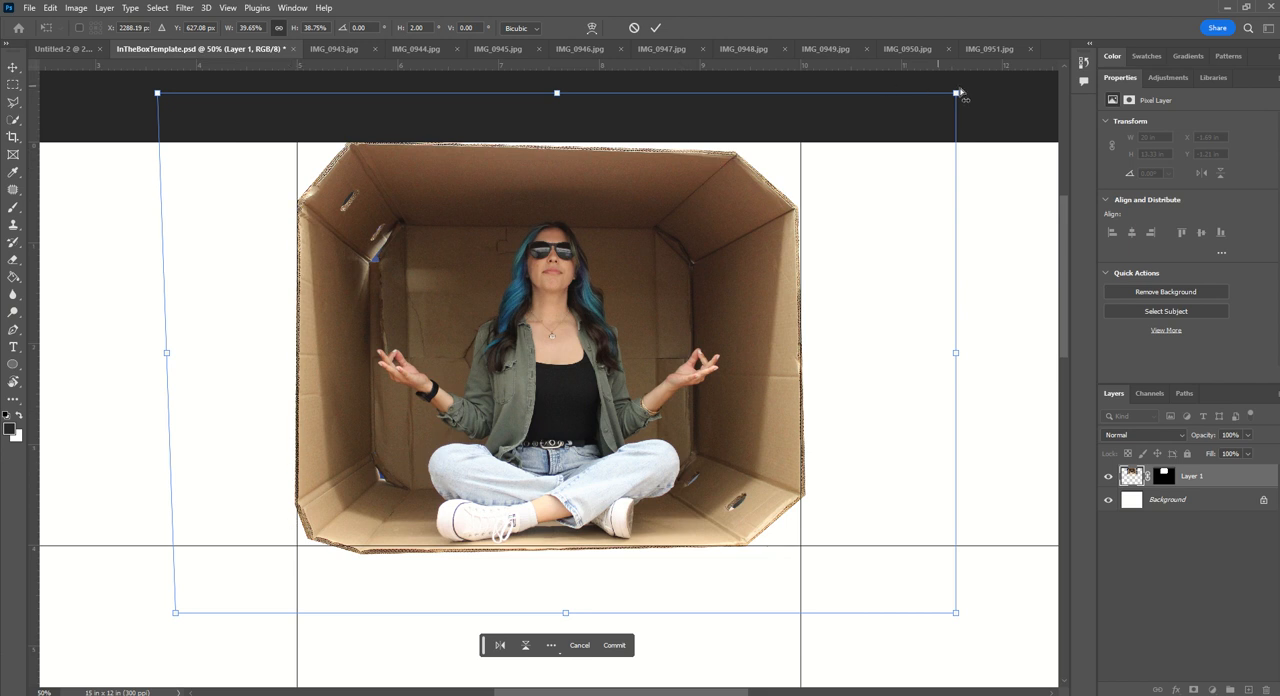
left_click_drag(955, 94, 955, 83)
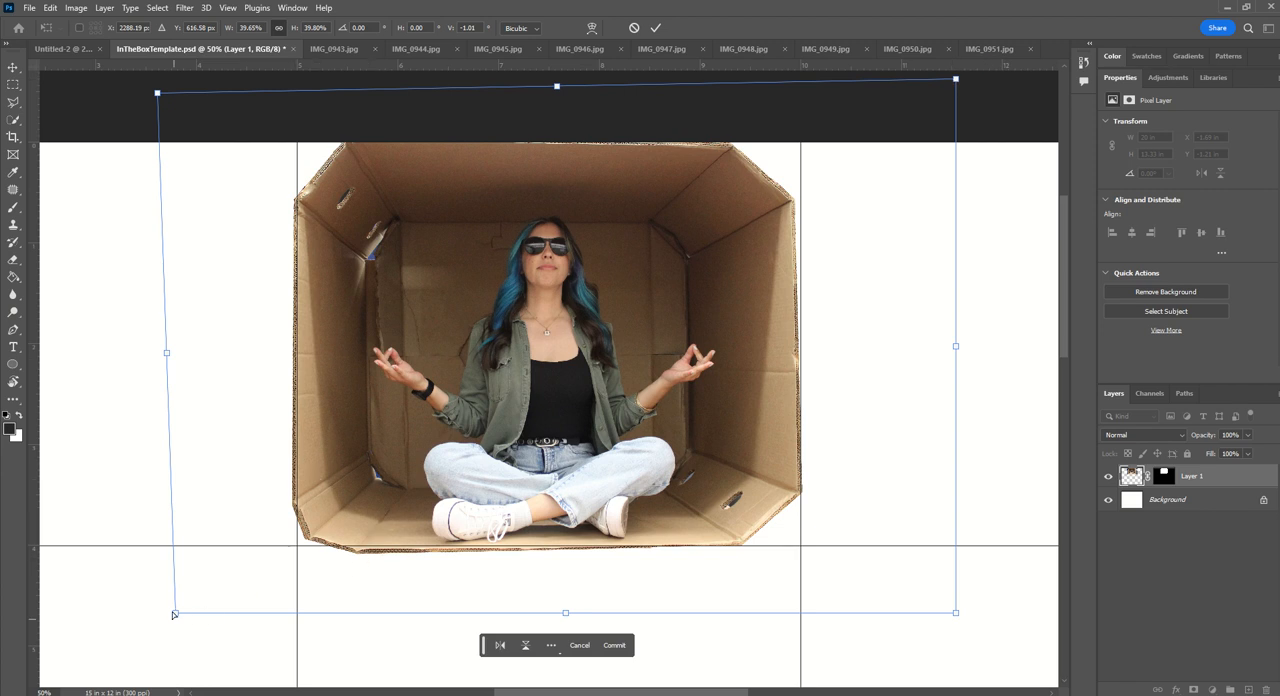
left_click_drag(173, 615, 180, 606)
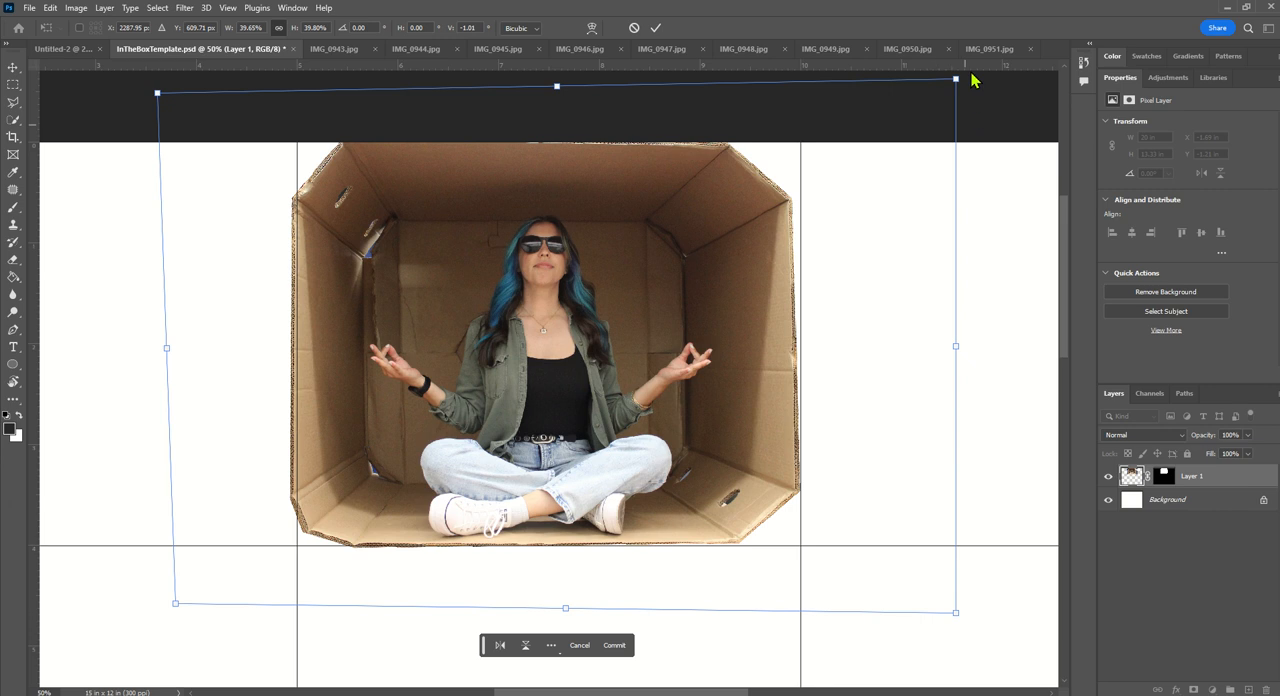
left_click_drag(955, 79, 966, 77)
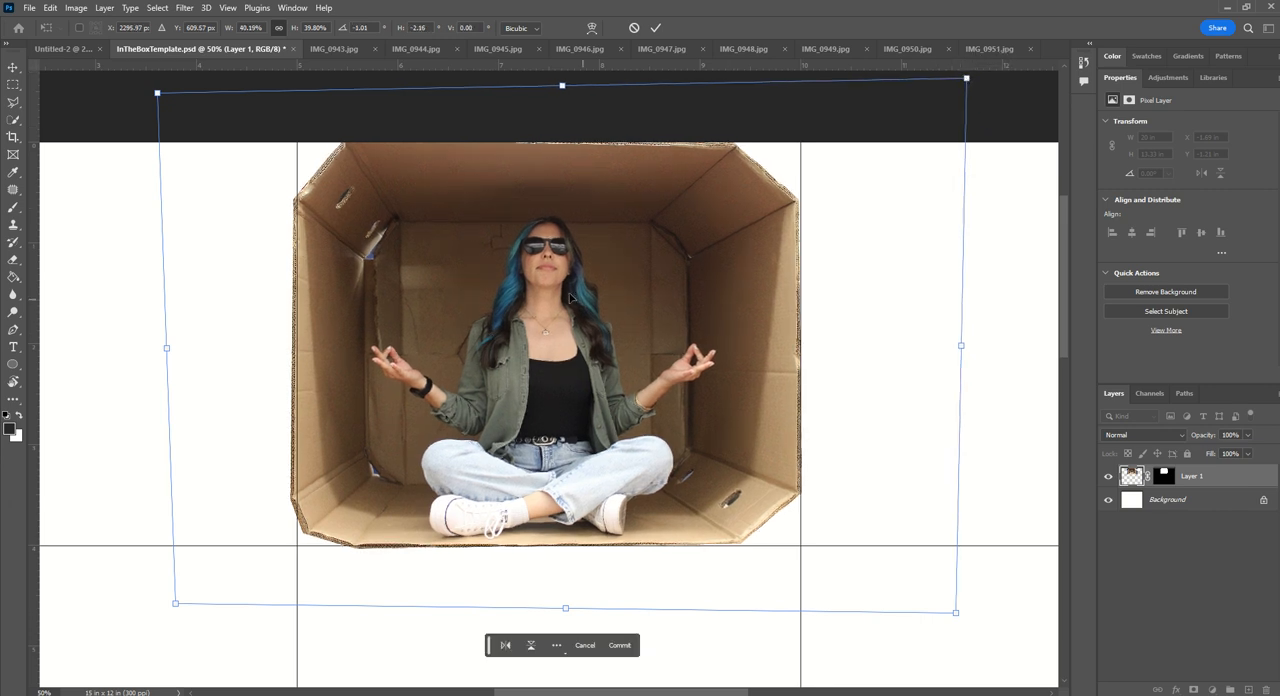
- Scale the skewed box to about 39.8% width and 39.4% height and nudge it into the top-middle cell
right_click(523, 312)
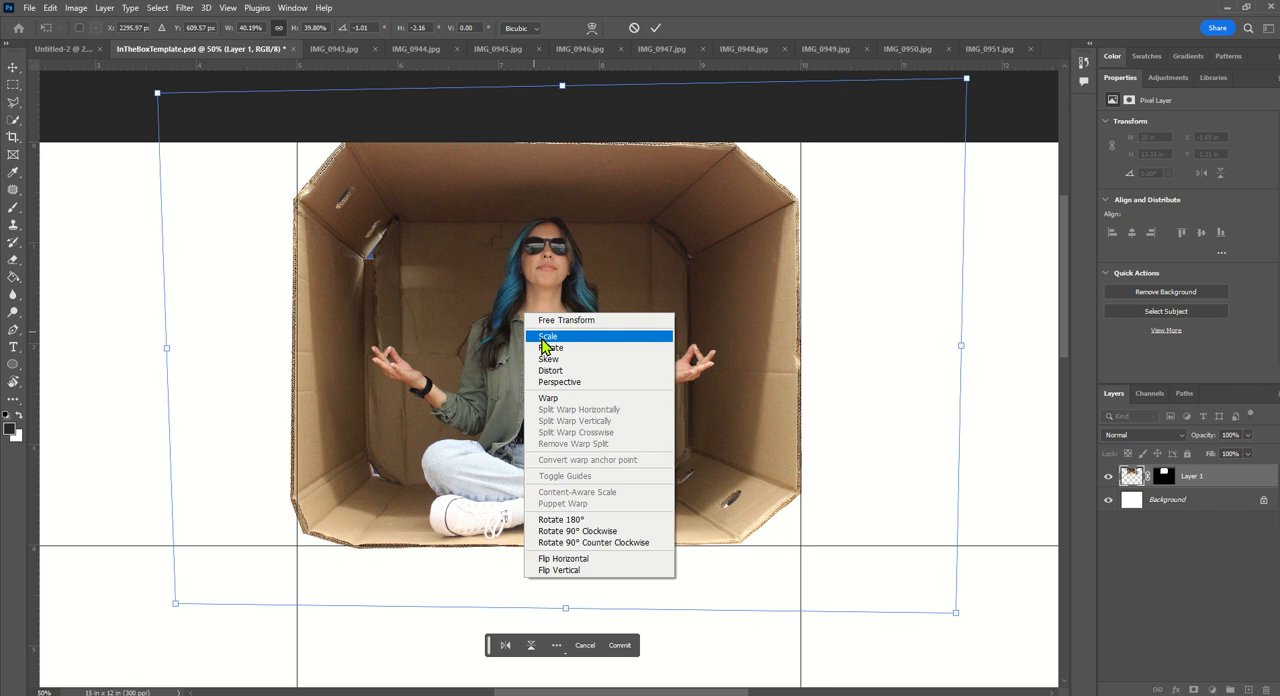
left_click(541, 340)
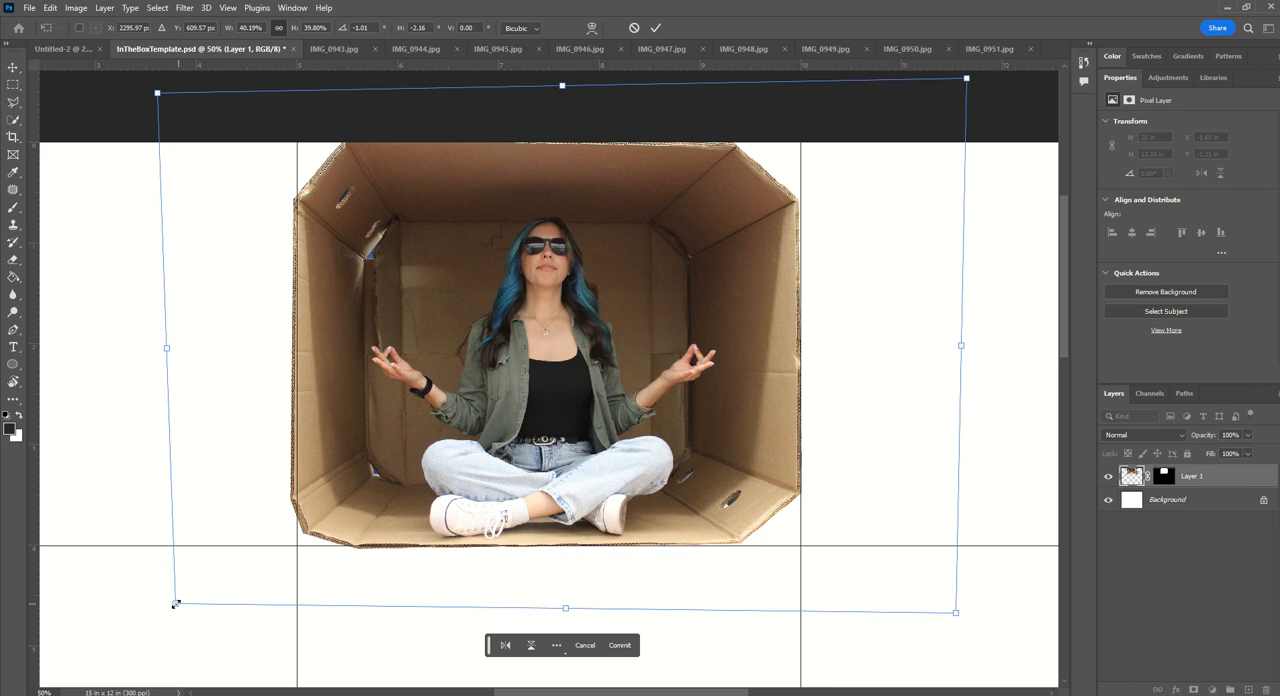
left_click_drag(175, 604, 182, 598)
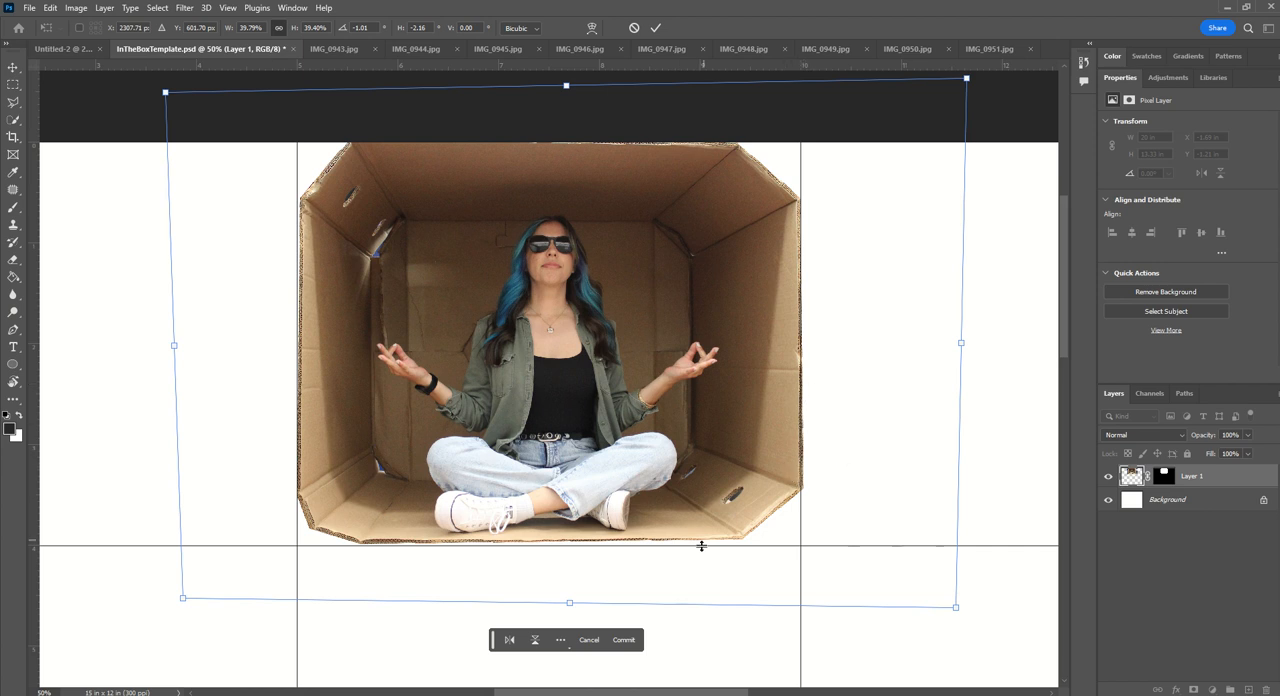
right_click(703, 482)
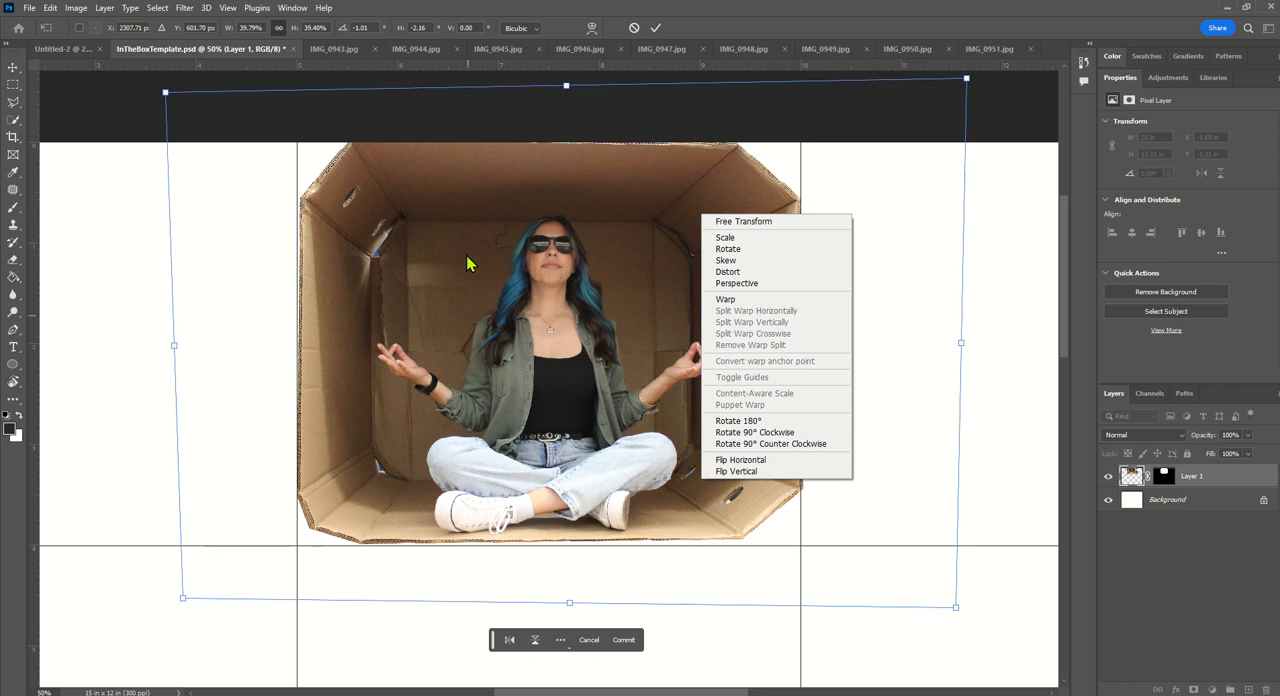
left_click(490, 282)
left_click_drag(522, 288, 582, 290)
- Rotate the box to about -1.08° and skew its upper-right and lower-right corners outward to align its edges with the top-middle cell's guides
right_click(583, 289)
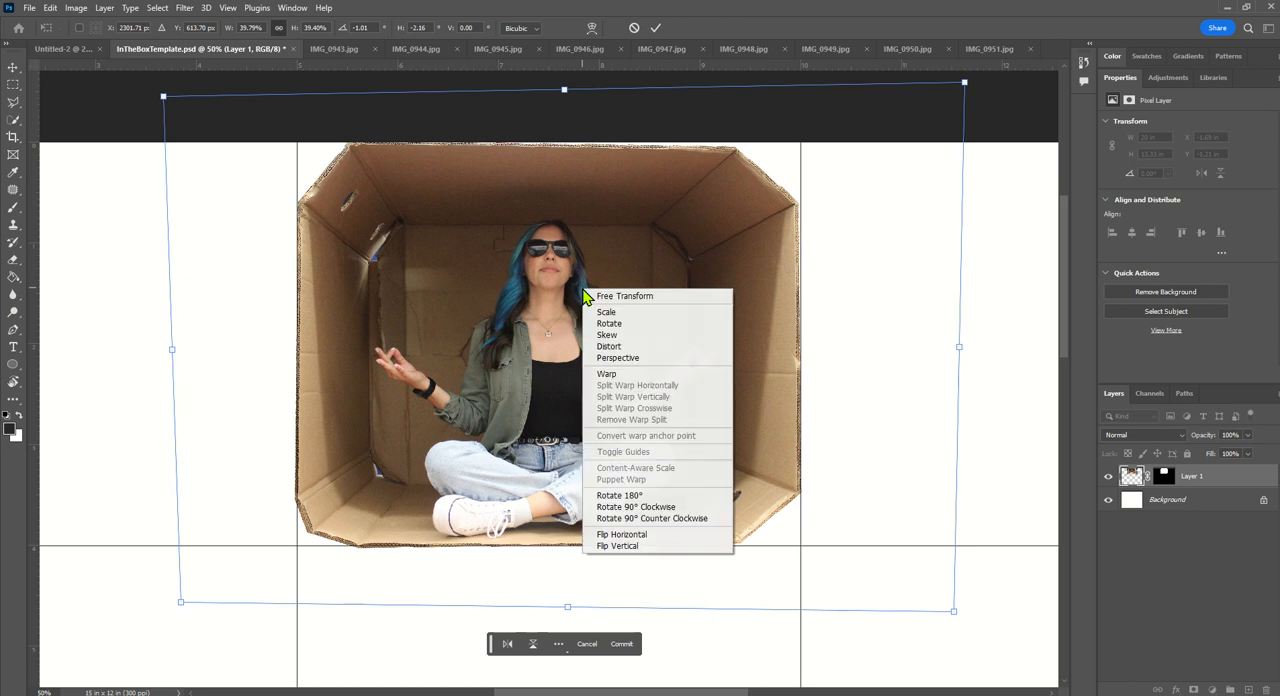
left_click(598, 325)
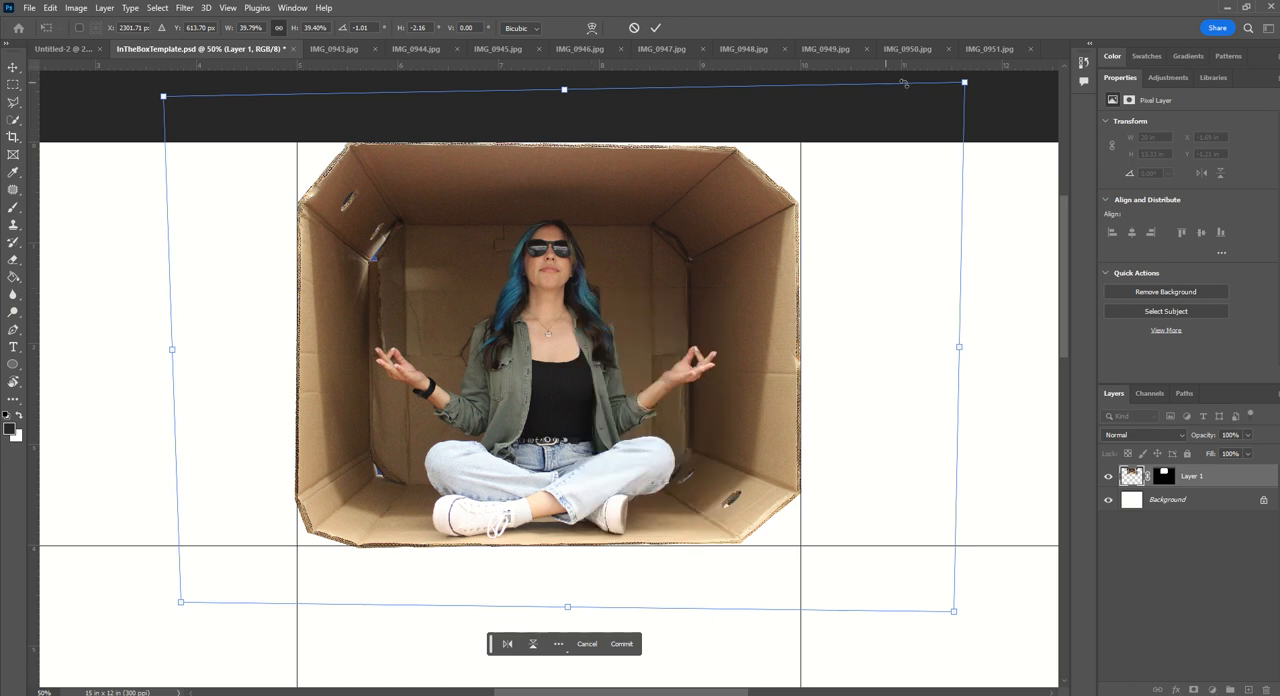
left_click_drag(955, 96, 962, 82)
right_click(700, 237)
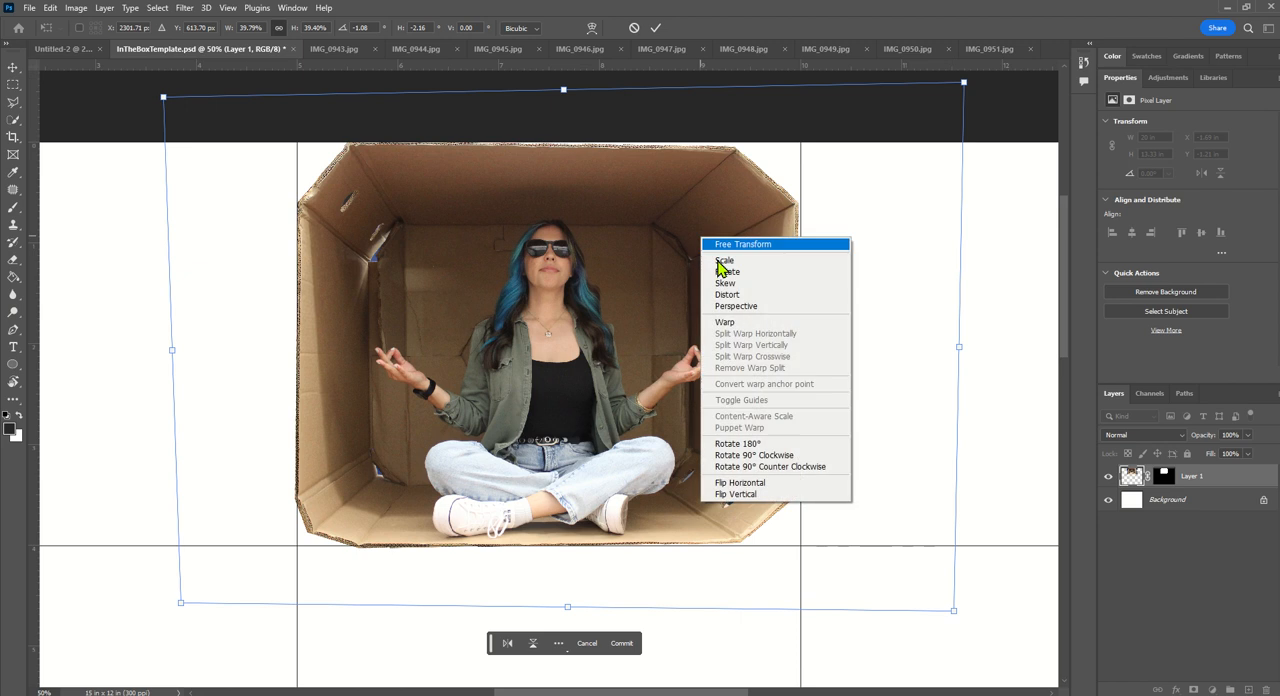
left_click(745, 284)
left_click_drag(960, 84, 975, 77)
left_click_drag(953, 615, 953, 620)
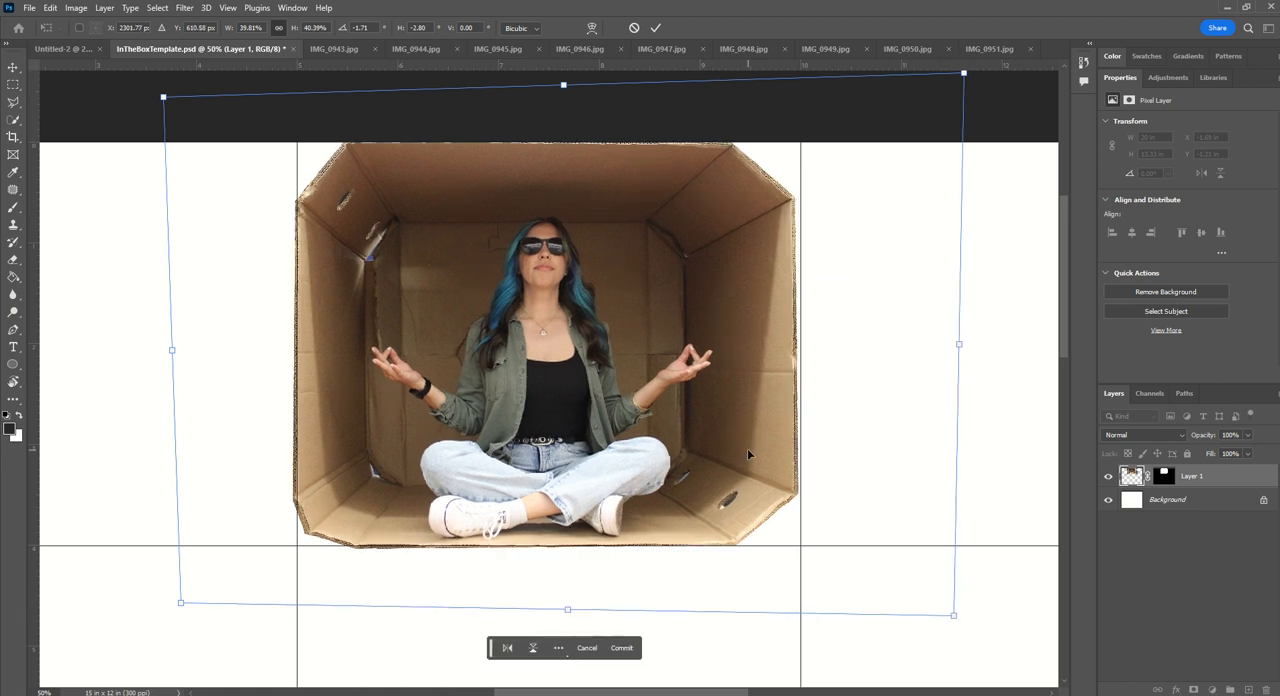
- Nudge the box right into the top-middle cell, skew its upper-right corner slightly outward, and commit the transform
key("Right")
key("Right")
key("Right")
key("Right")
key("Right")
key("Right")
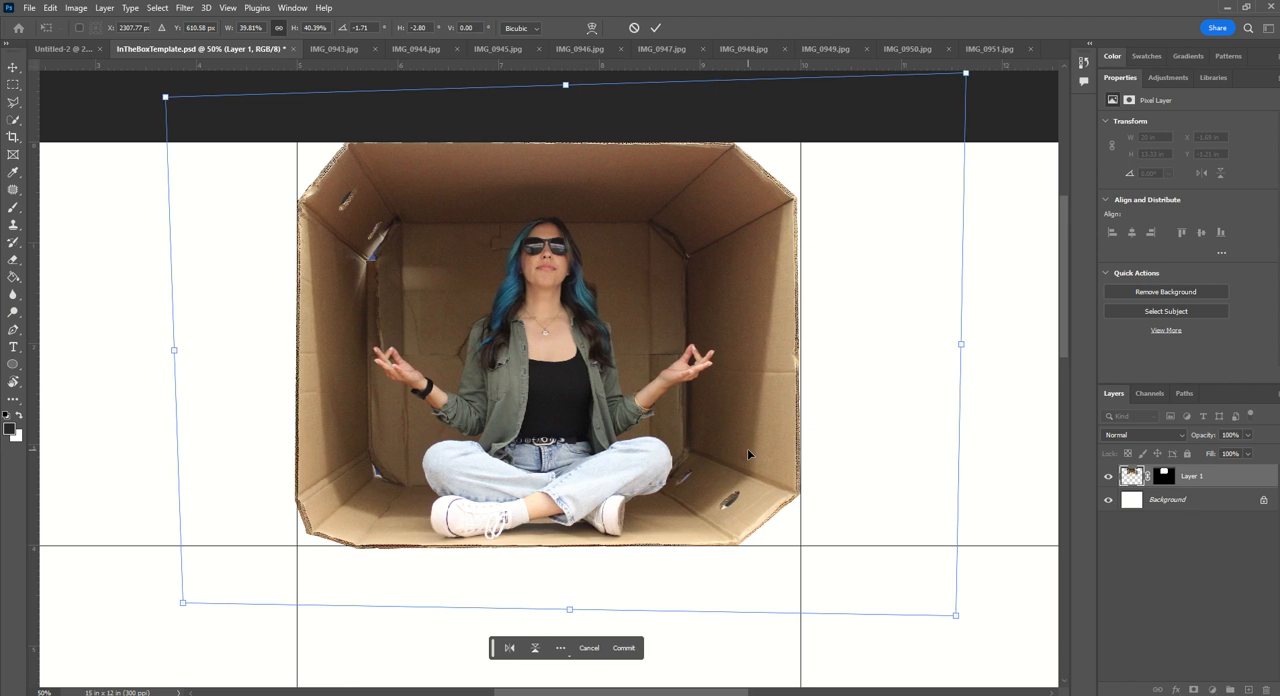
key("Right")
key("Right")
key("Right")
key("Right")
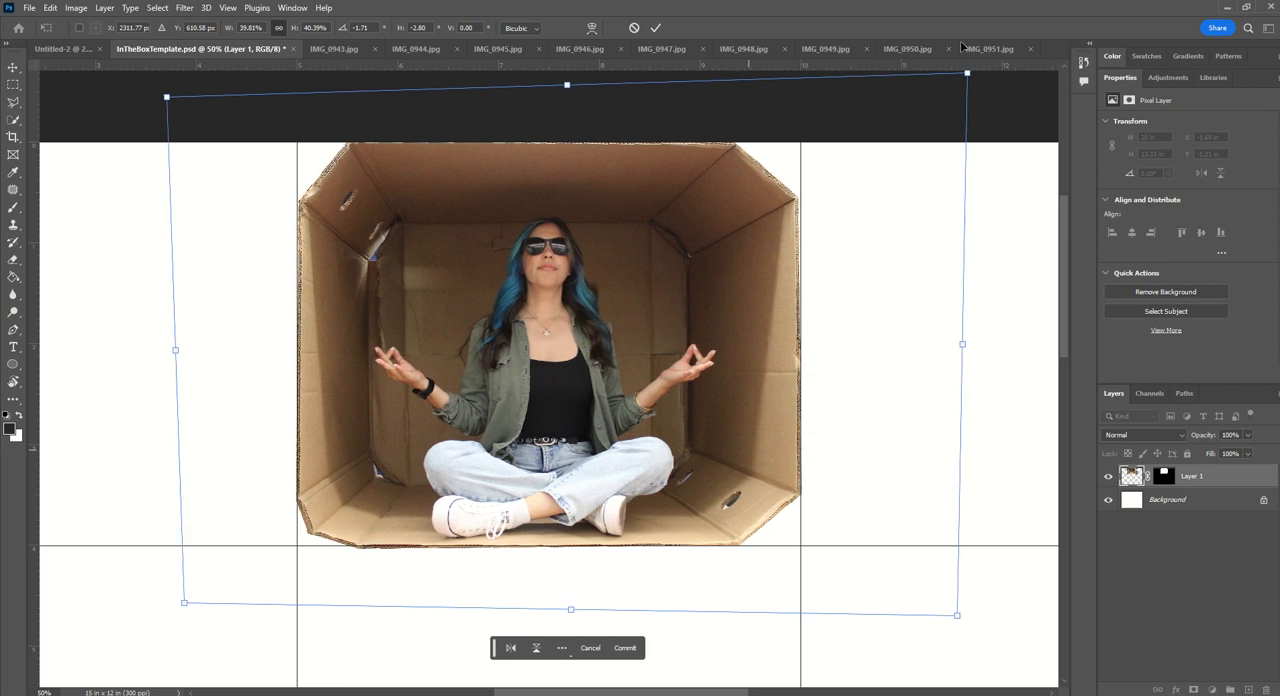
left_click_drag(968, 77, 969, 79)
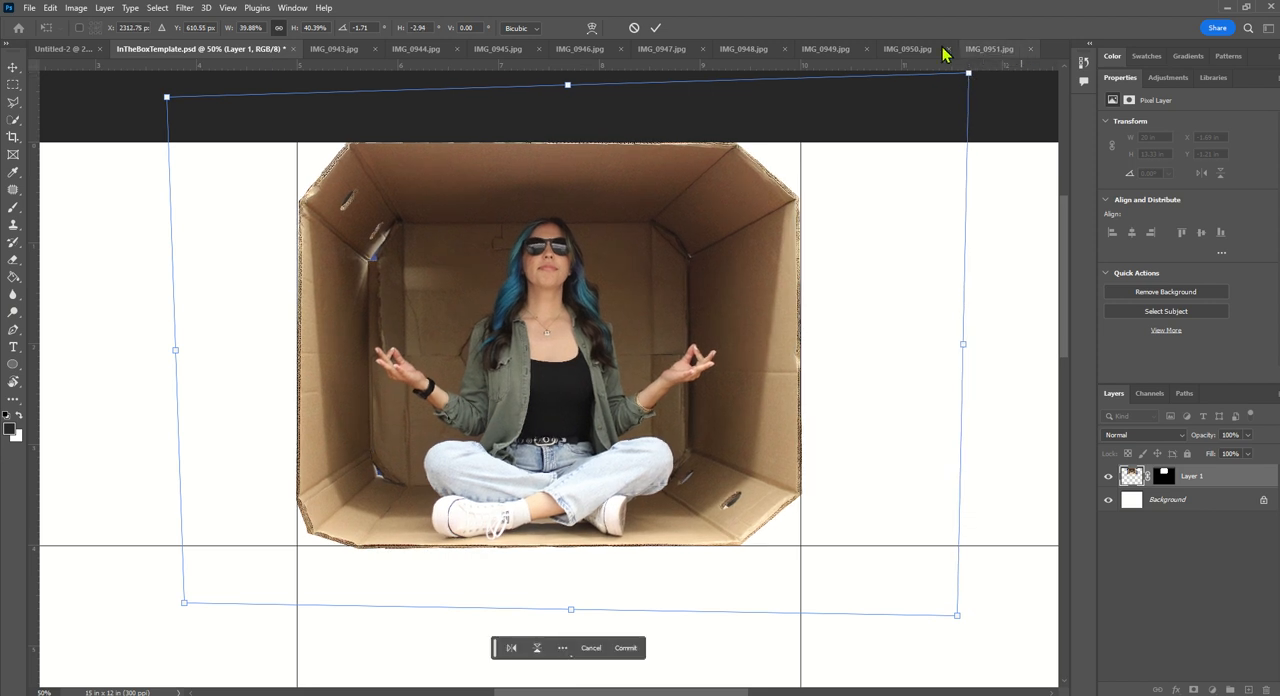
left_click(657, 29)
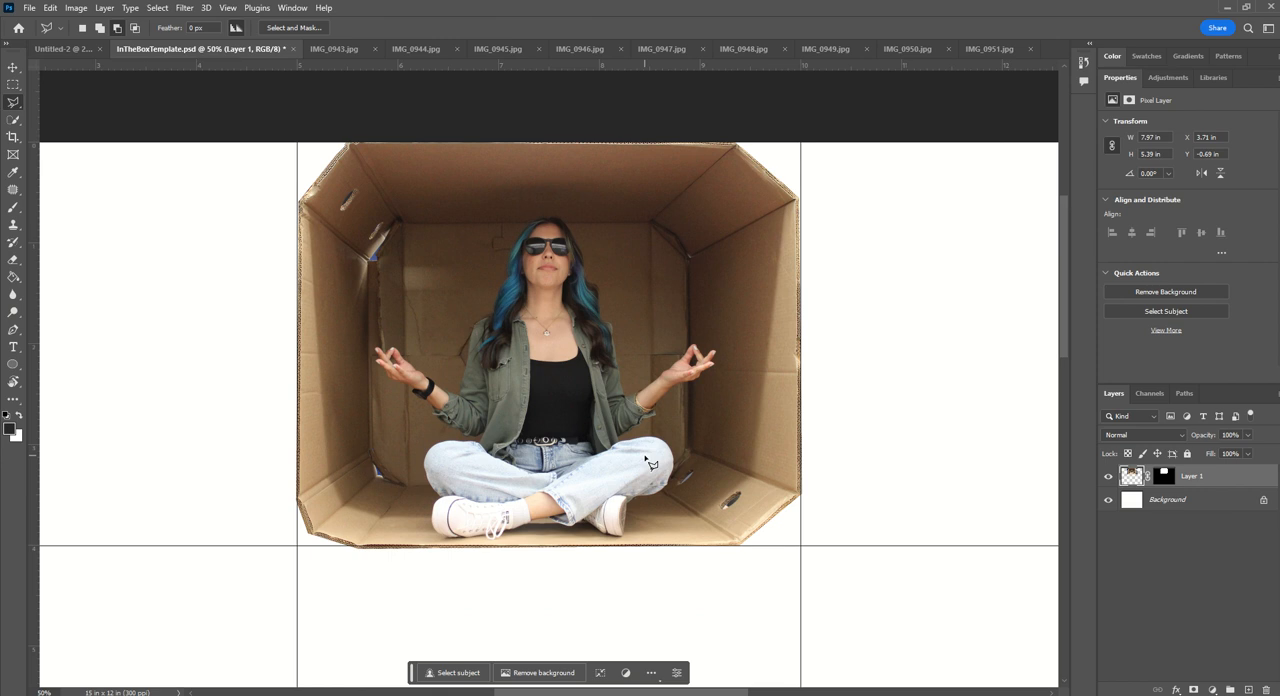
- Close IMG_0951.jpg without saving its changes
key("ctrl+minus")
key("ctrl+minus")
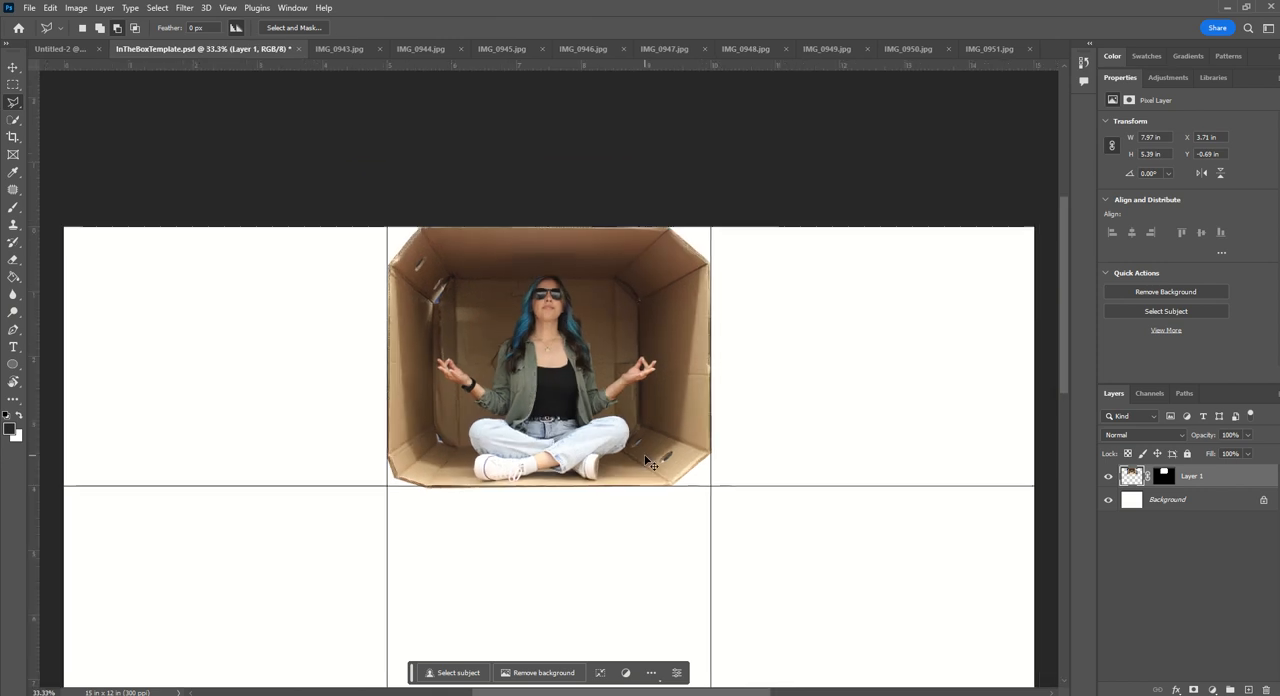
scroll(652, 464, "down", 2)
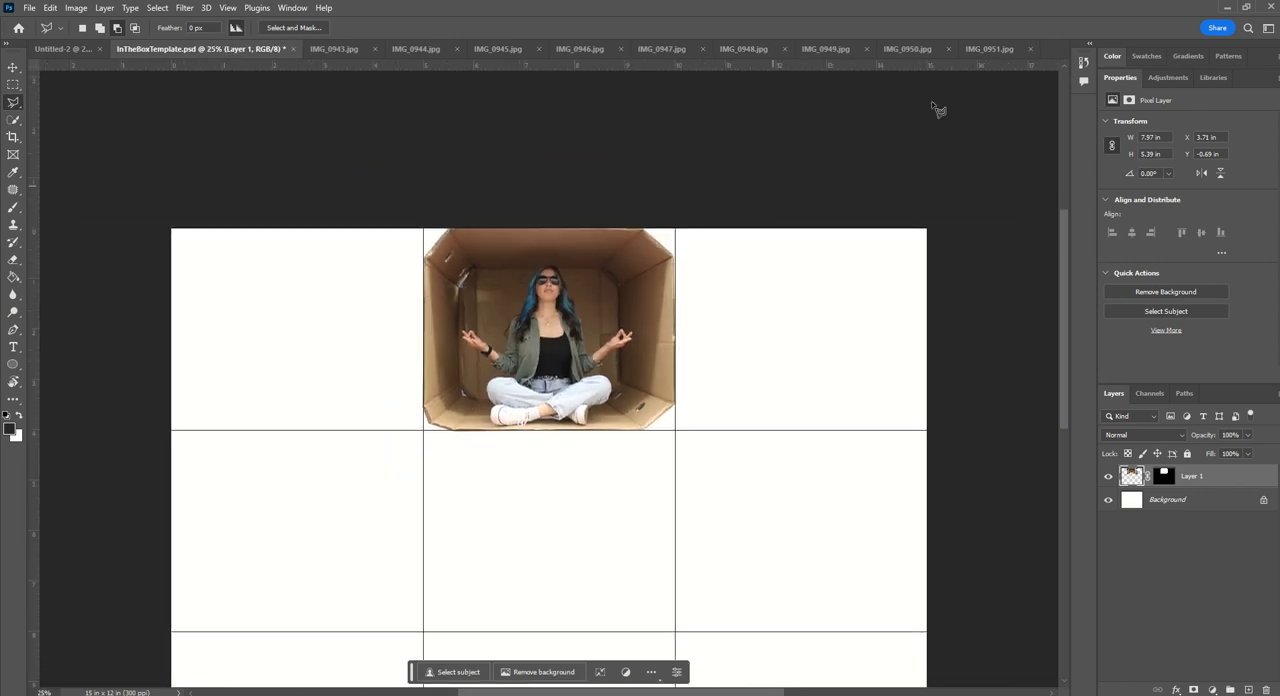
left_click(1003, 52)
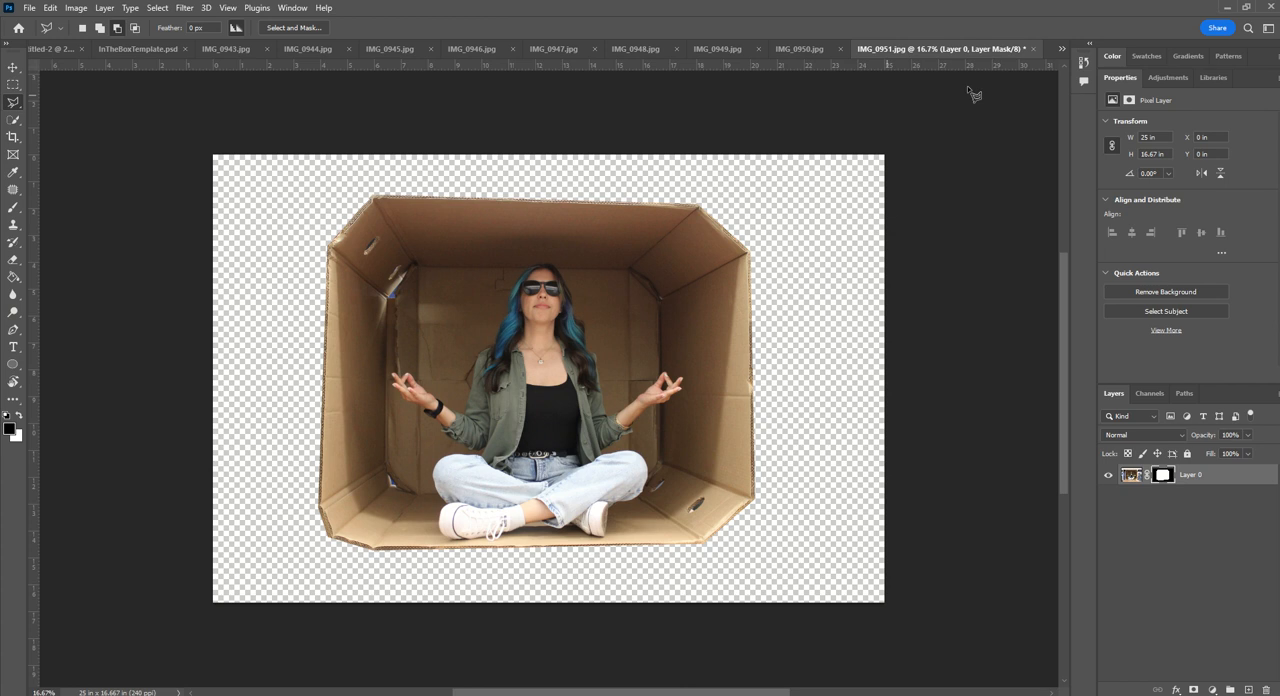
left_click(1034, 49)
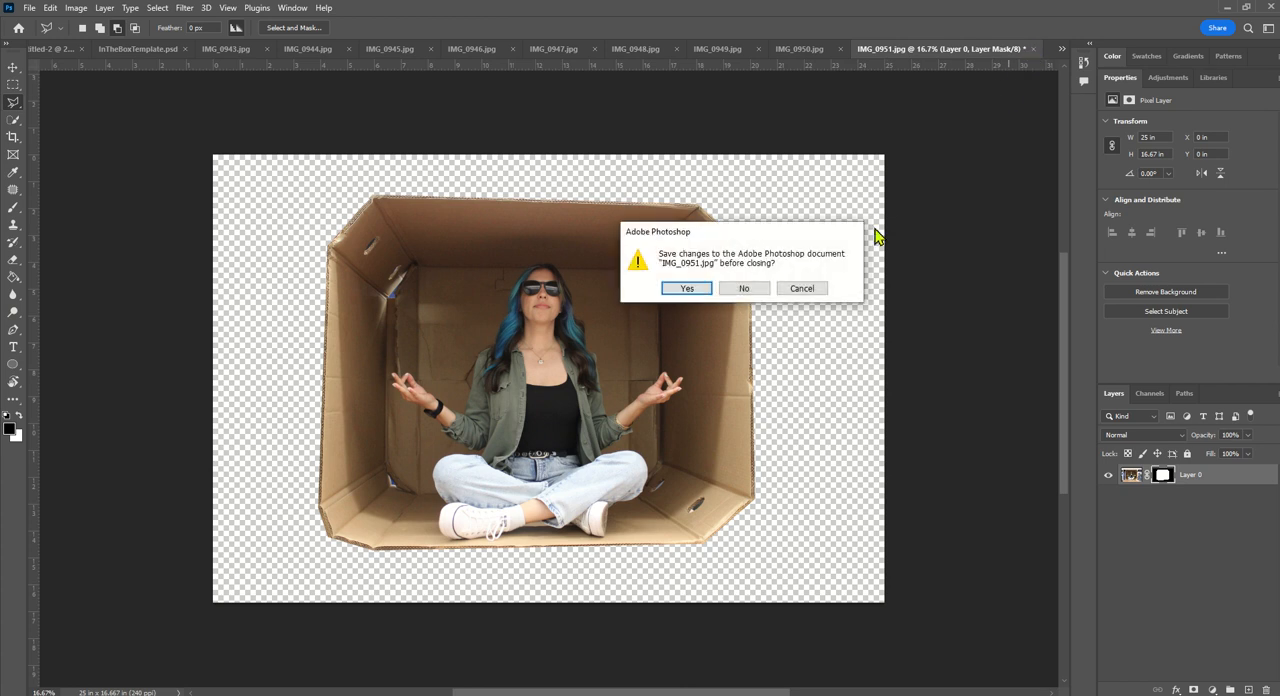
left_click(744, 289)
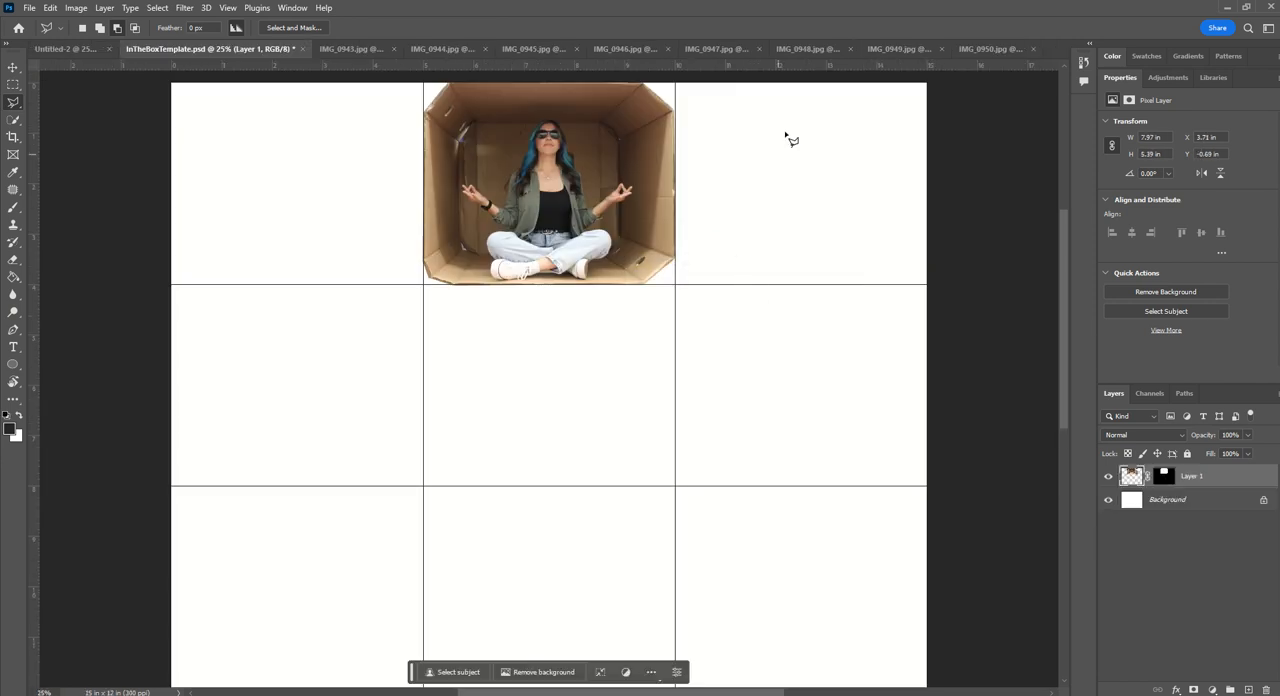
- Switch to IMG_0950.jpg and outline the cardboard box corner by corner with a closed polygonal selection
left_click(1003, 53)
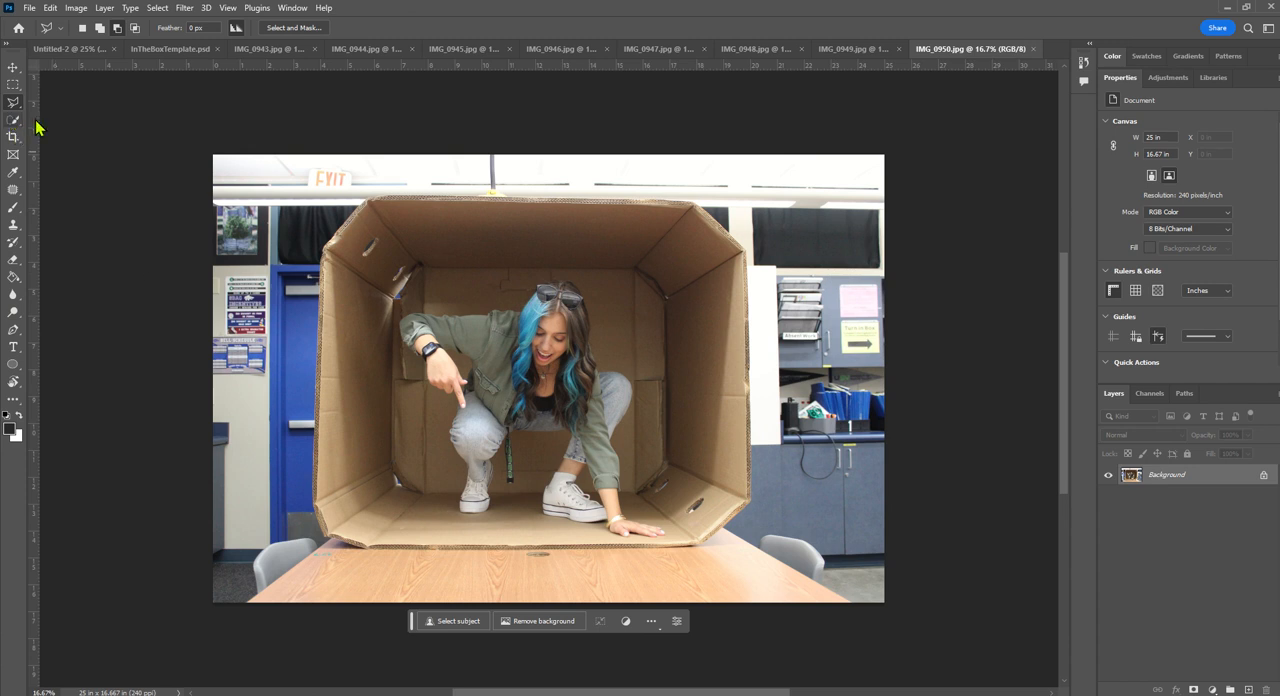
left_click(370, 203)
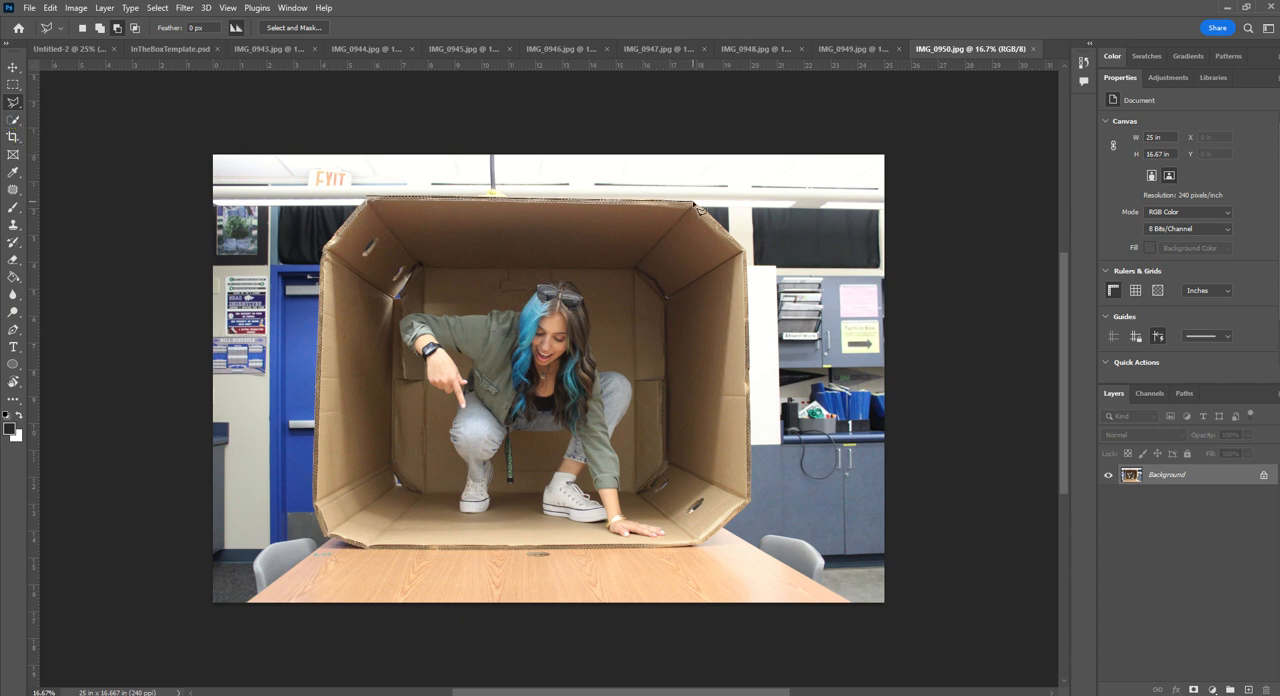
left_click(695, 203)
left_click(746, 251)
left_click(750, 501)
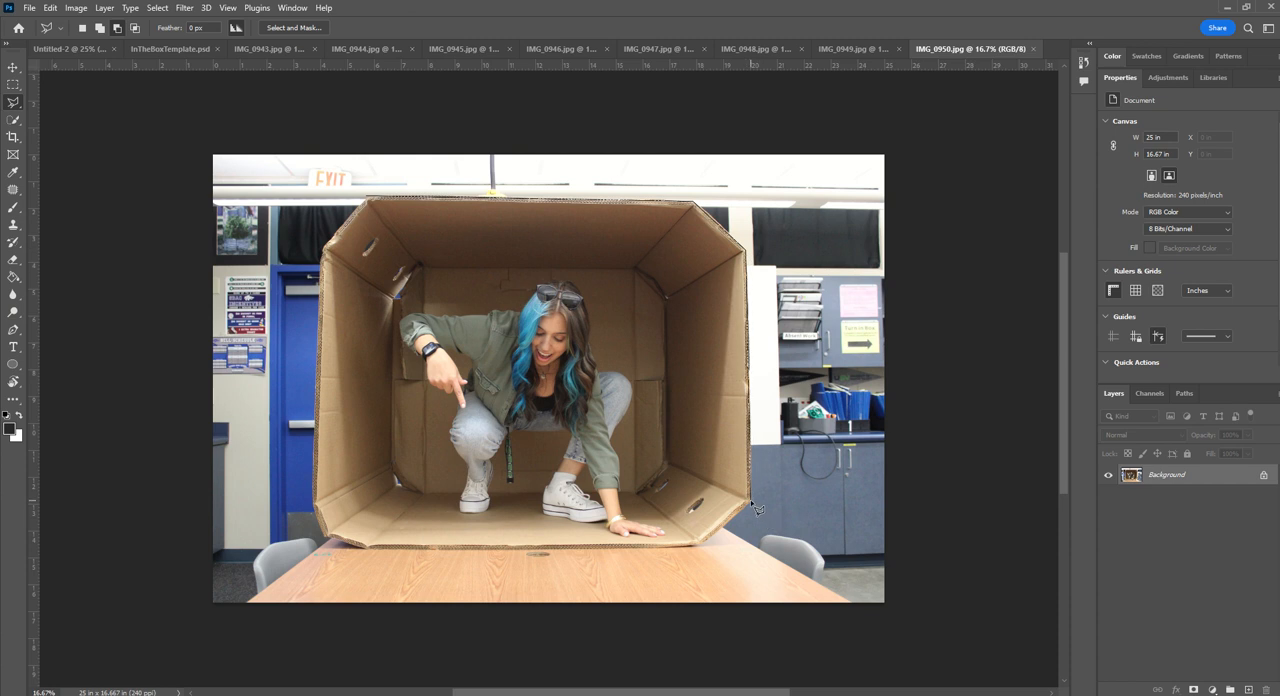
left_click(697, 547)
left_click(322, 250)
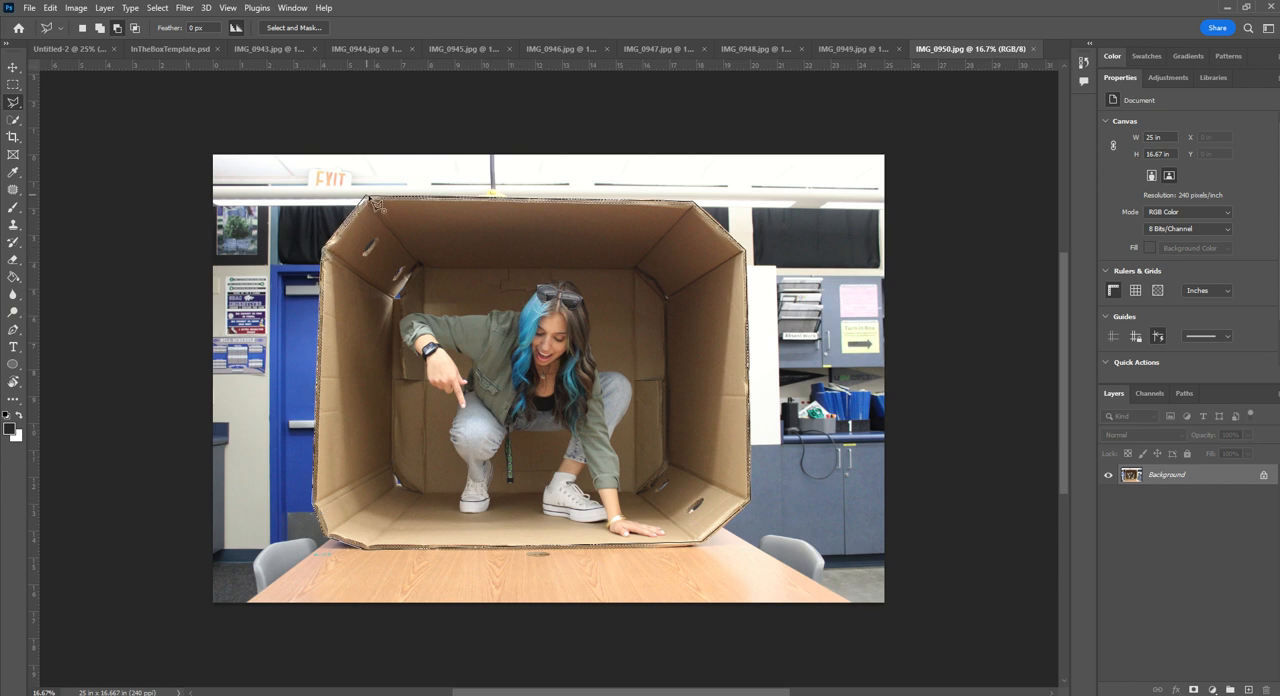
left_click(370, 200)
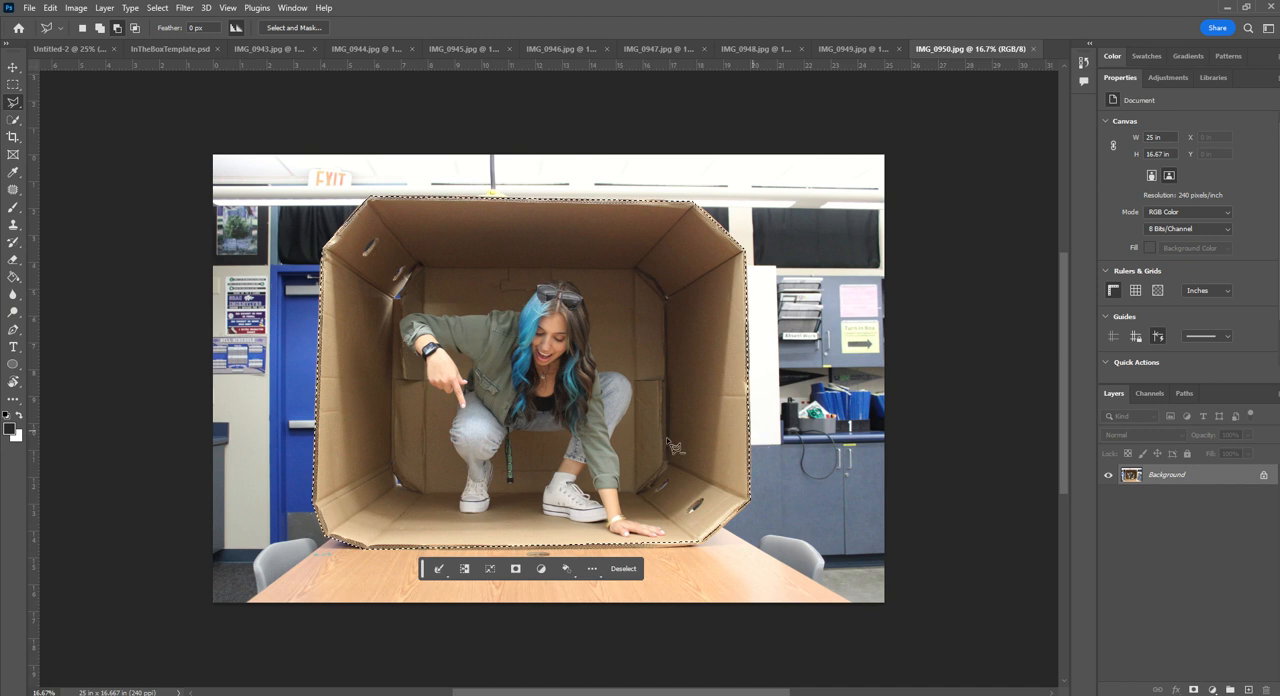
- Set the Quick Selection tool to add mode with a brush size of 90, and mask IMG_0950.jpg to the box selection
left_click(11, 122)
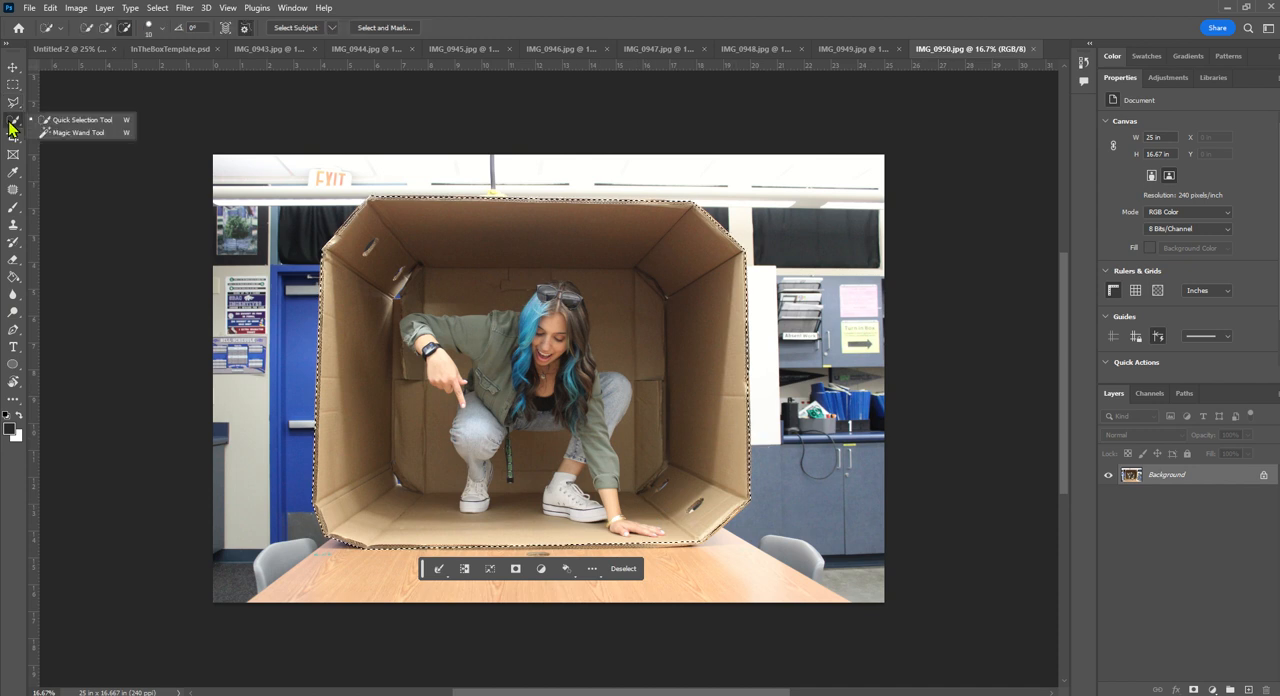
left_click(90, 121)
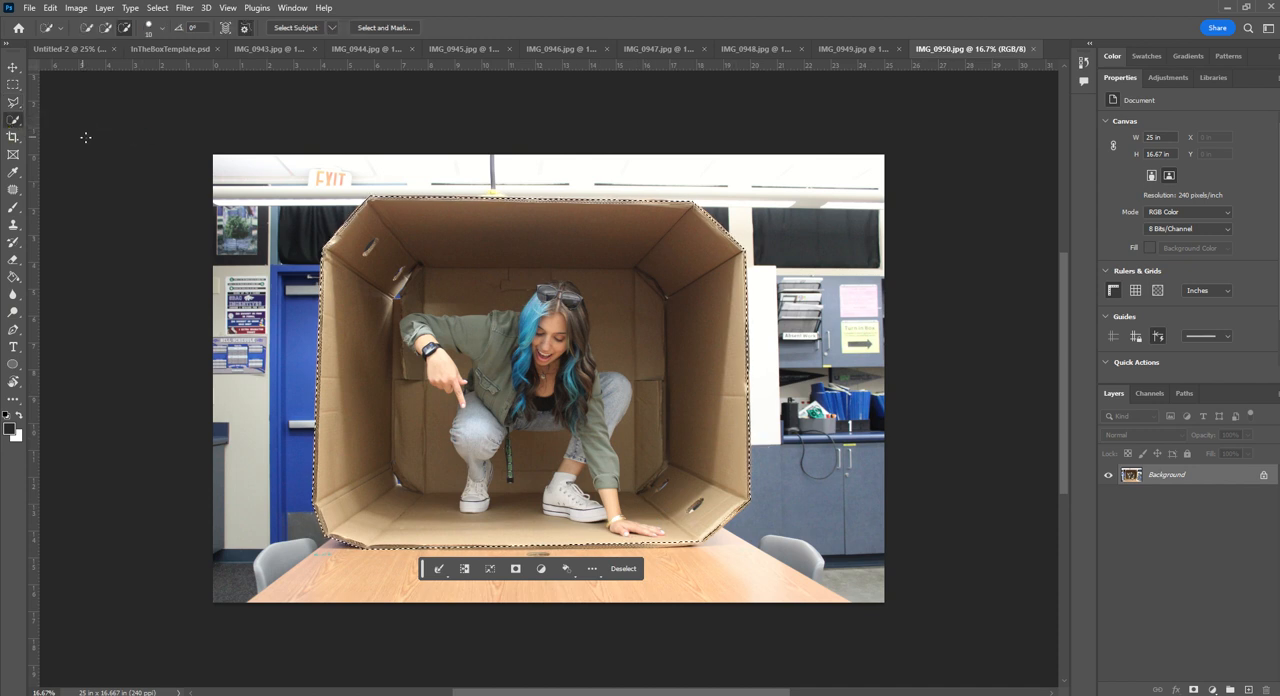
left_click(105, 27)
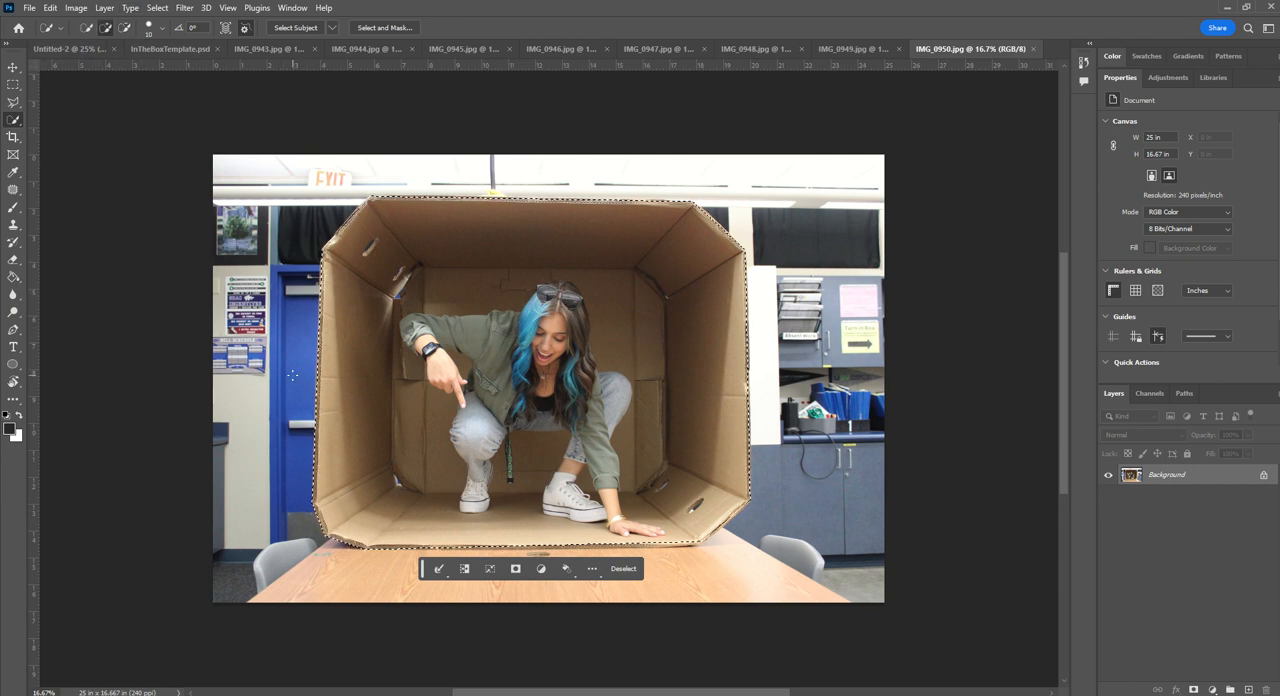
key("bracketright")
key("bracketright")
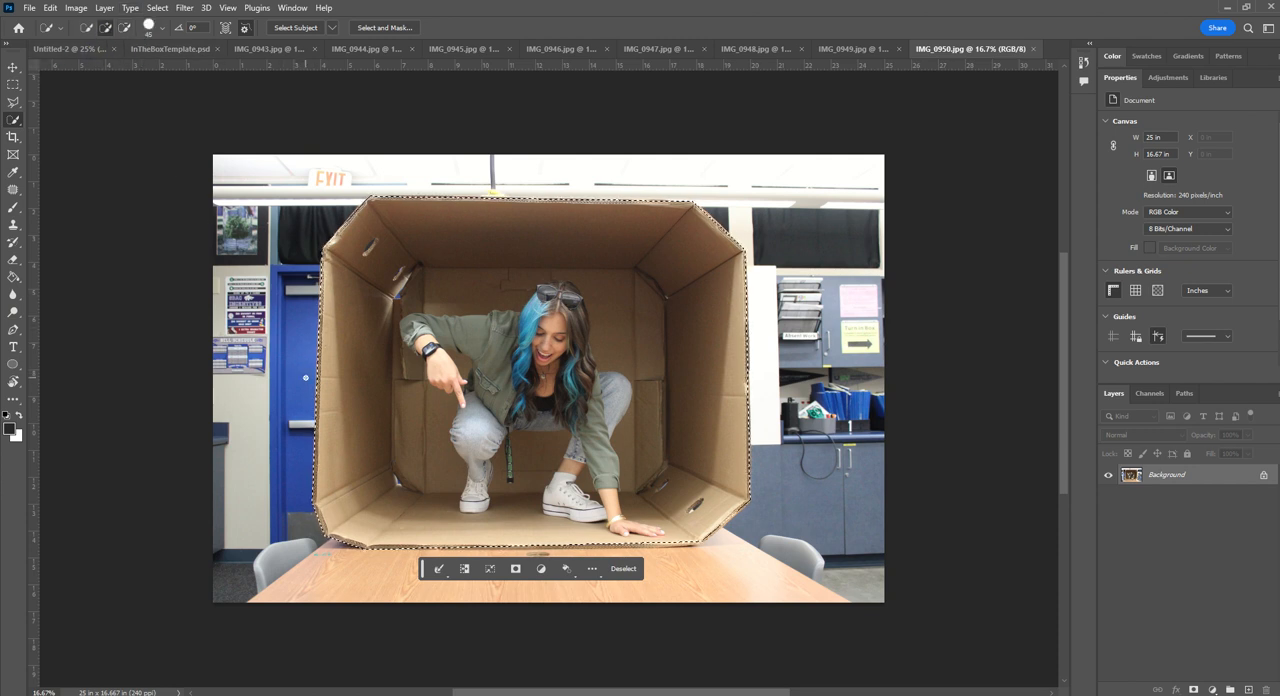
key("bracketright")
key("bracketright")
key("bracketright")
key("bracketright")
key("bracketright")
key("bracketright")
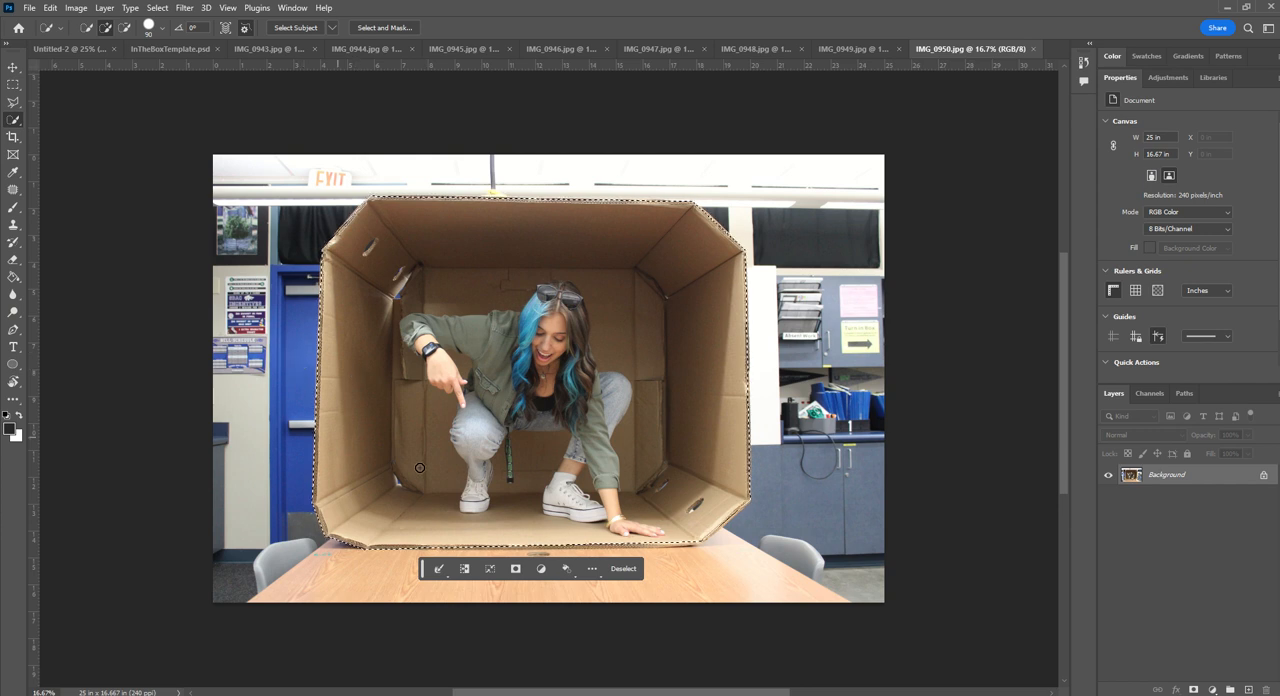
left_click(517, 570)
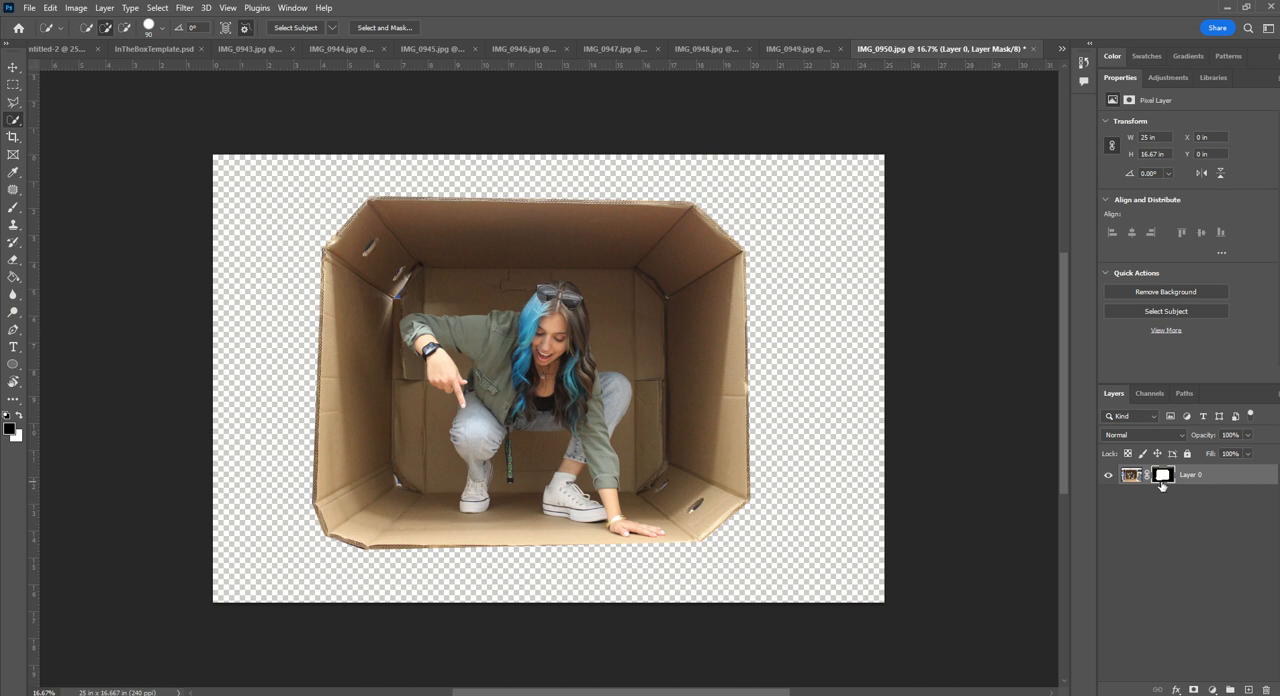
- Copy the masked box layer into InTheBoxTemplate.psd and scale it down to about 38.94% in the top-left cell of the grid
left_click_drag(1223, 474, 480, 340)
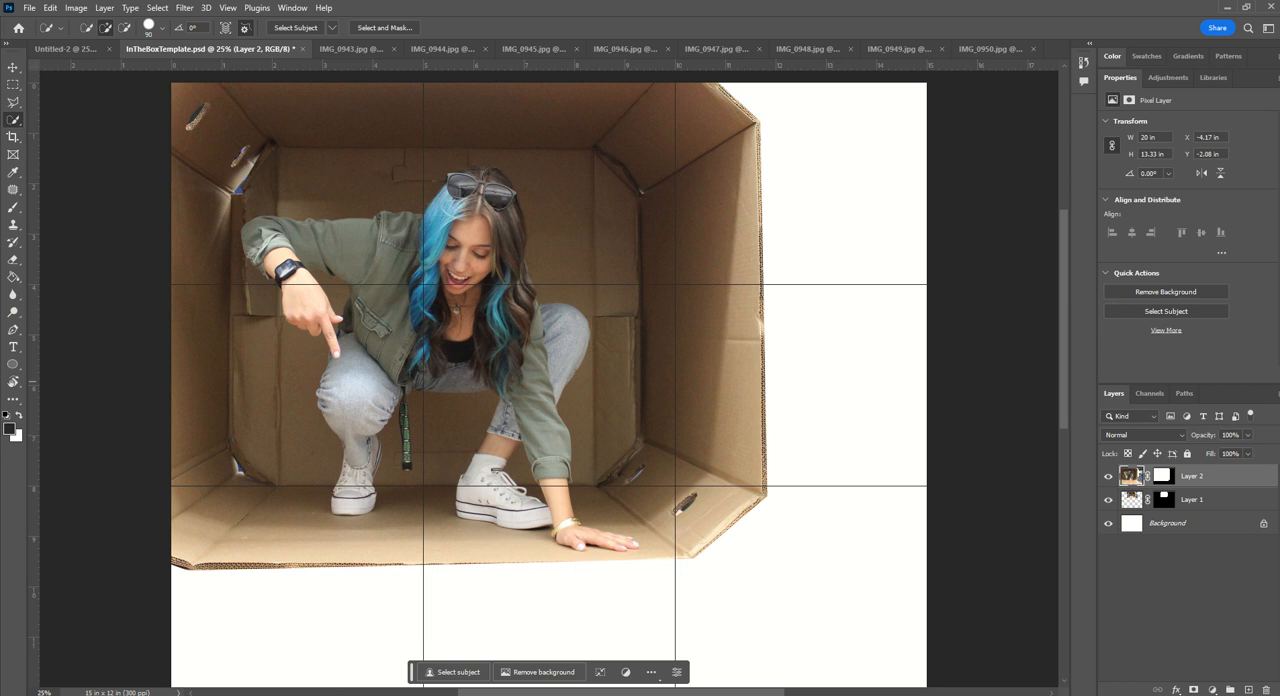
key("ctrl+t")
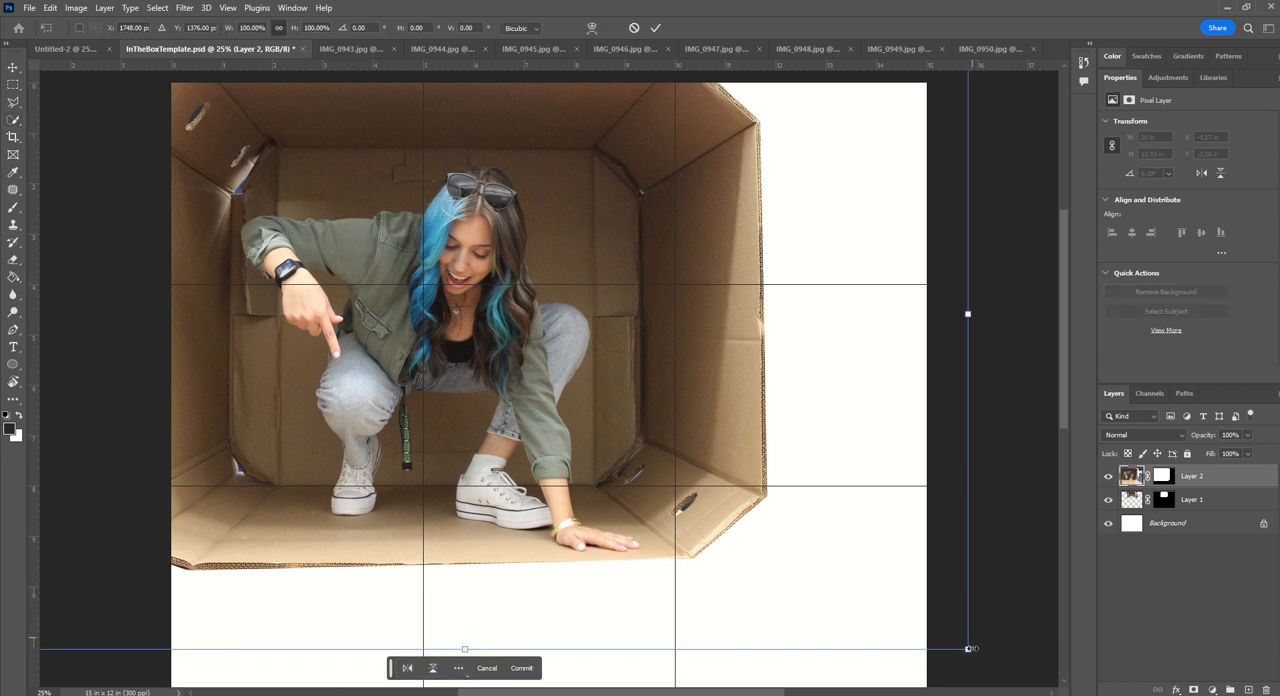
left_click_drag(967, 650, 469, 312)
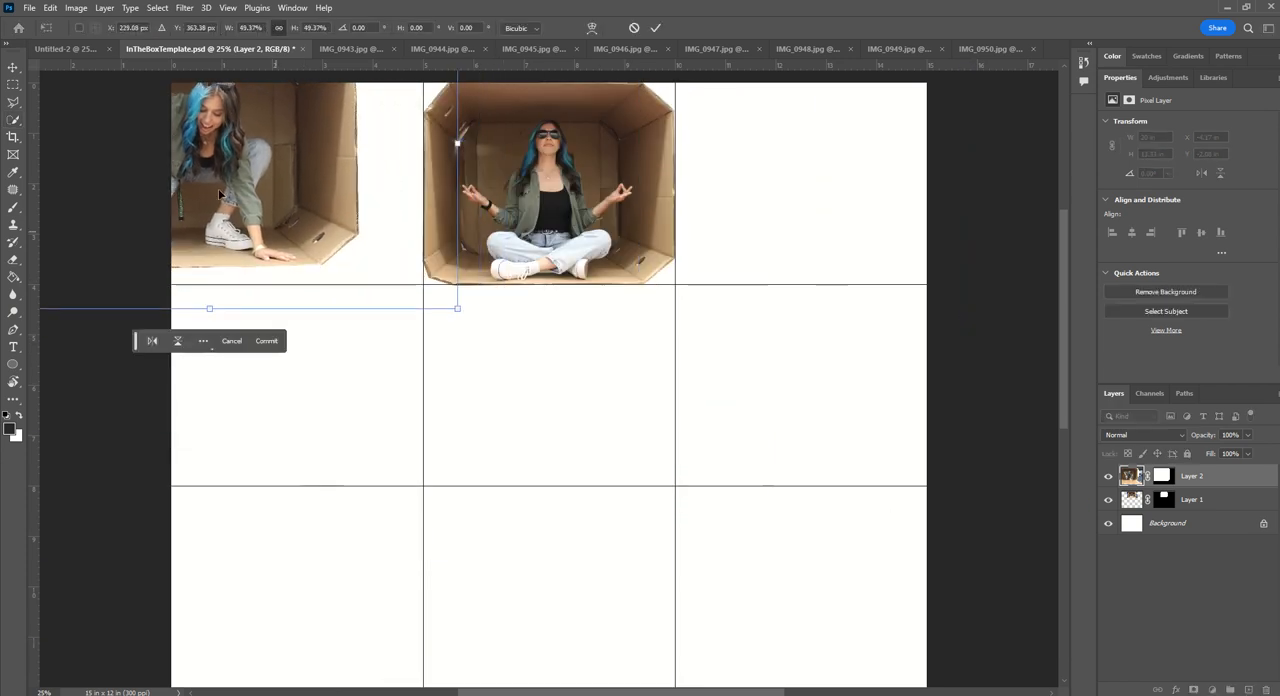
mouse_move(359, 265)
left_mouse_down()
mouse_move(404, 272)
mouse_move(358, 265)
left_mouse_up()
left_click_drag(590, 384, 491, 318)
left_click_drag(280, 212, 286, 218)
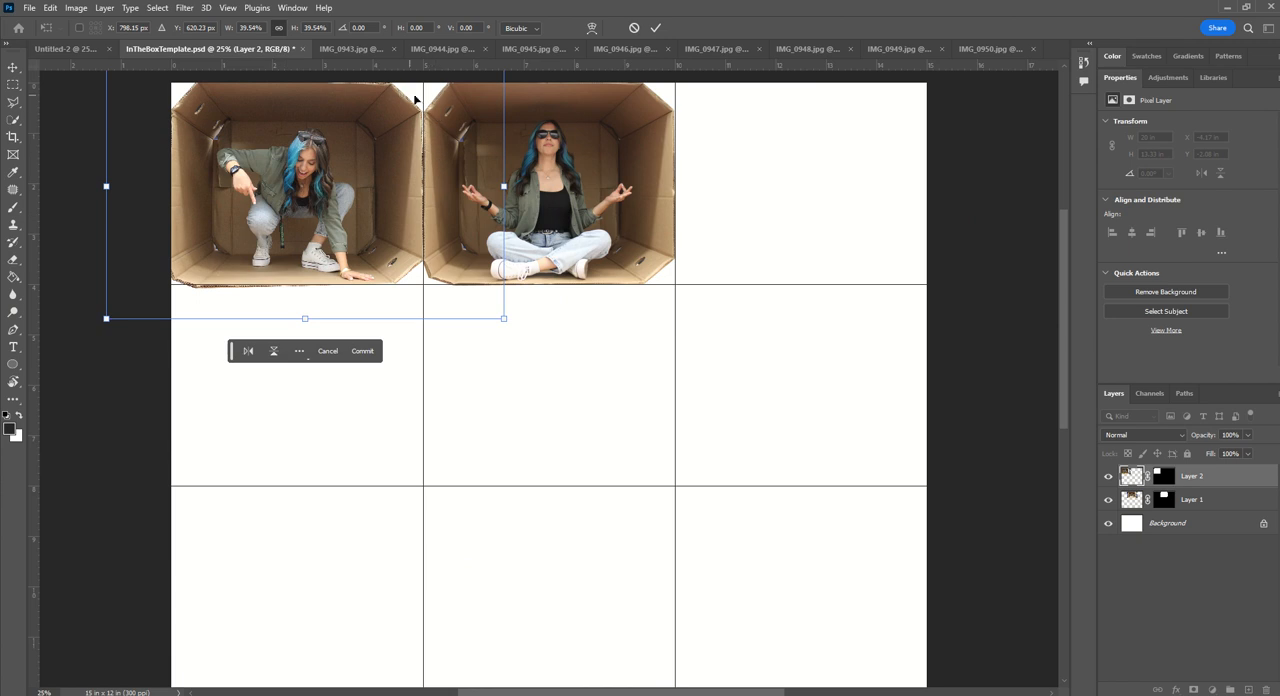
left_click_drag(106, 318, 112, 314)
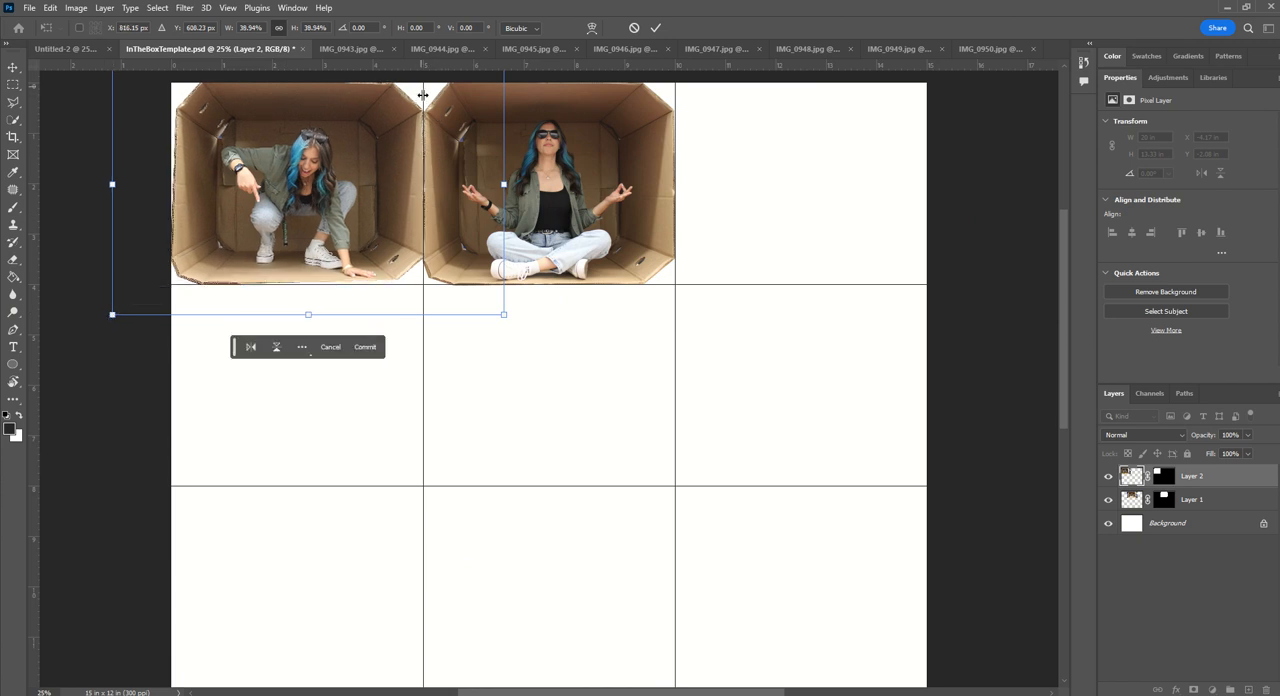
- Skew the box's lower-right and upper-left corners outward, nudge it right to fill the top-left cell, and commit the transform
right_click(380, 248)
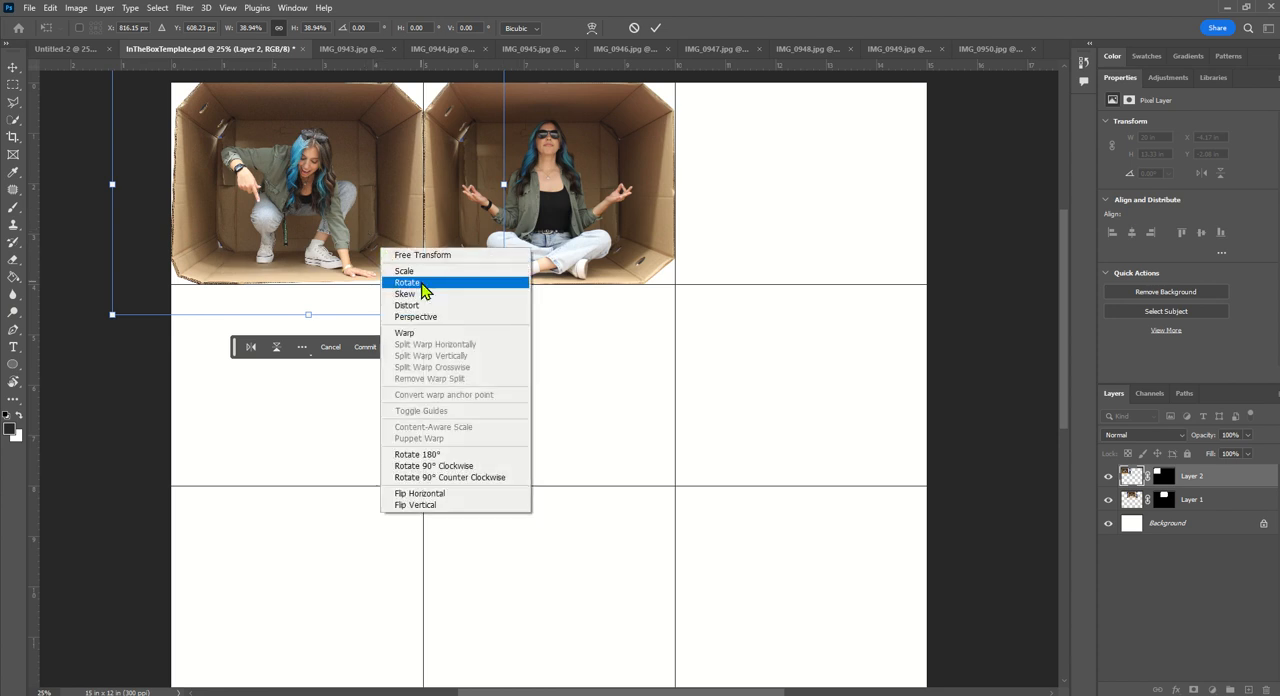
left_click(480, 294)
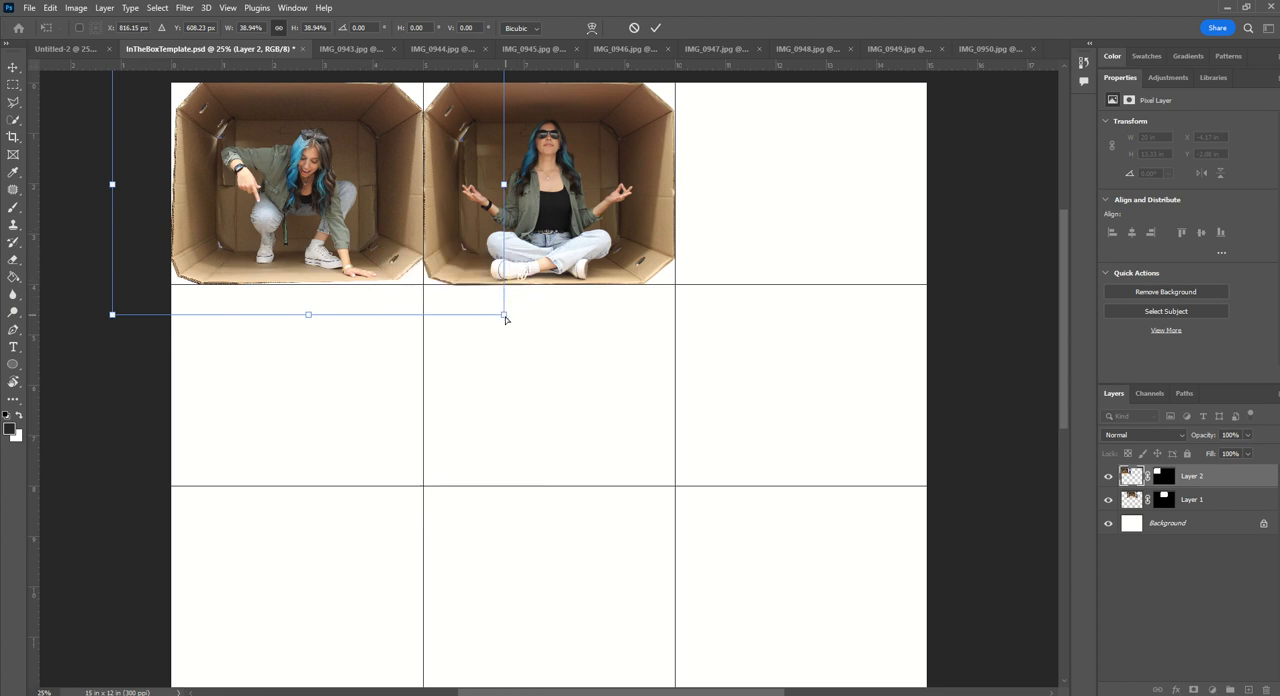
left_click_drag(505, 317, 504, 321)
key("Right")
key("Right")
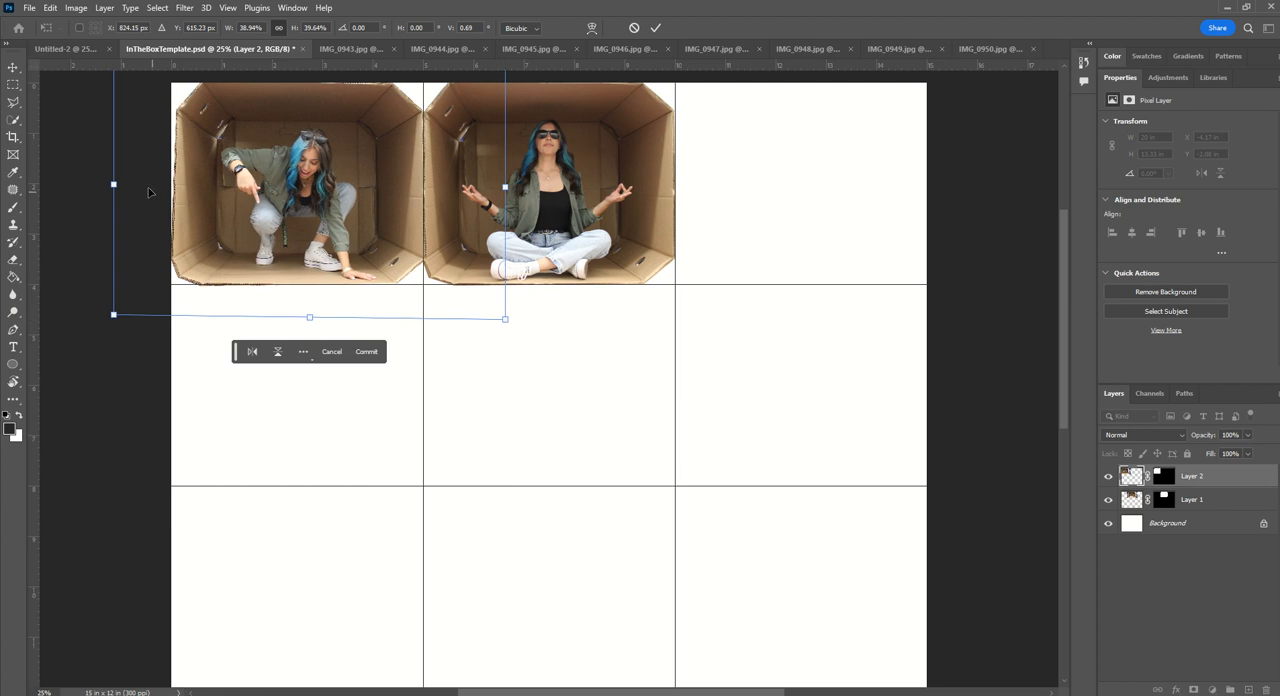
scroll(148, 192, "up", 1)
left_click_drag(117, 92, 107, 90)
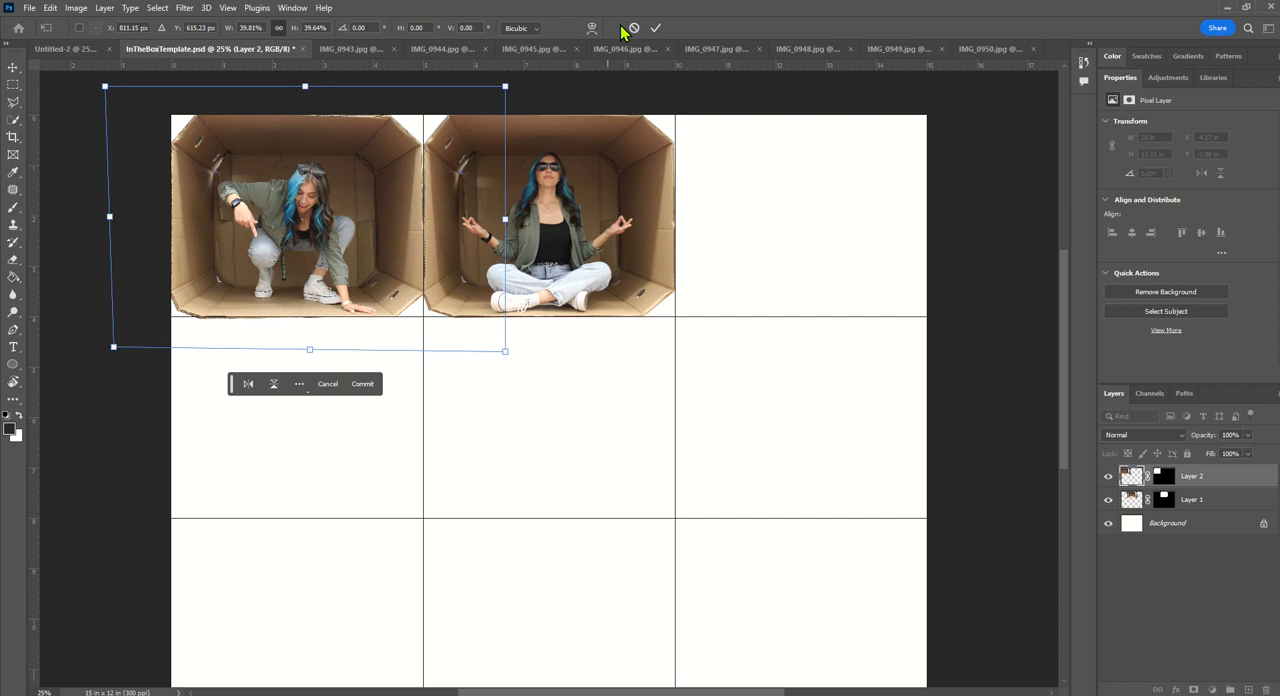
left_click(655, 28)
key("w")
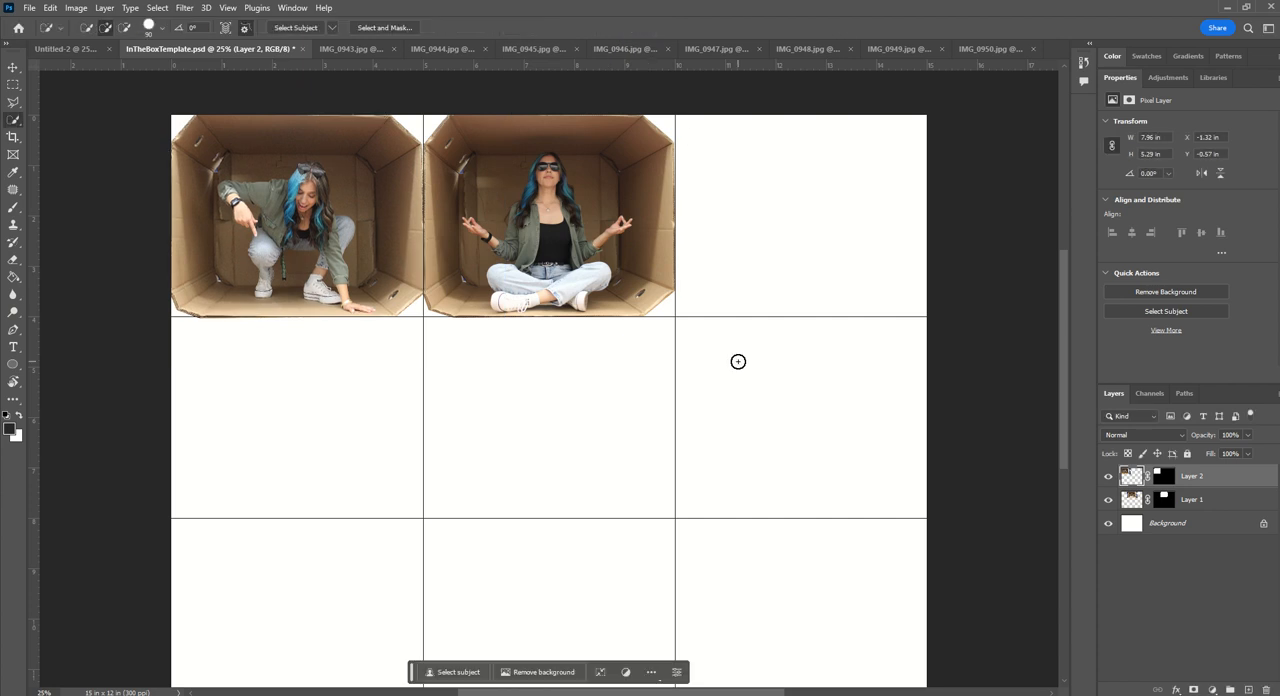
- Compare the Untitled-2 collage with the open box photos to find one for its empty center cell, ending on IMG_0949.jpg
left_click(63, 49)
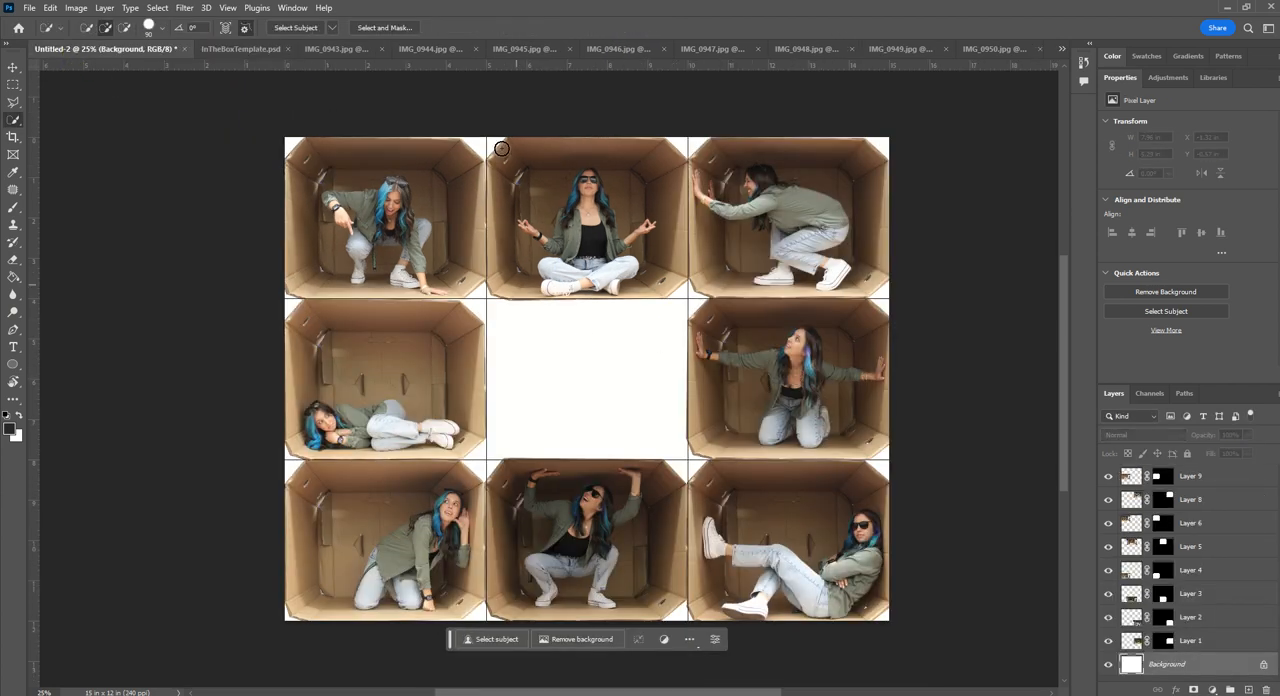
left_click(328, 50)
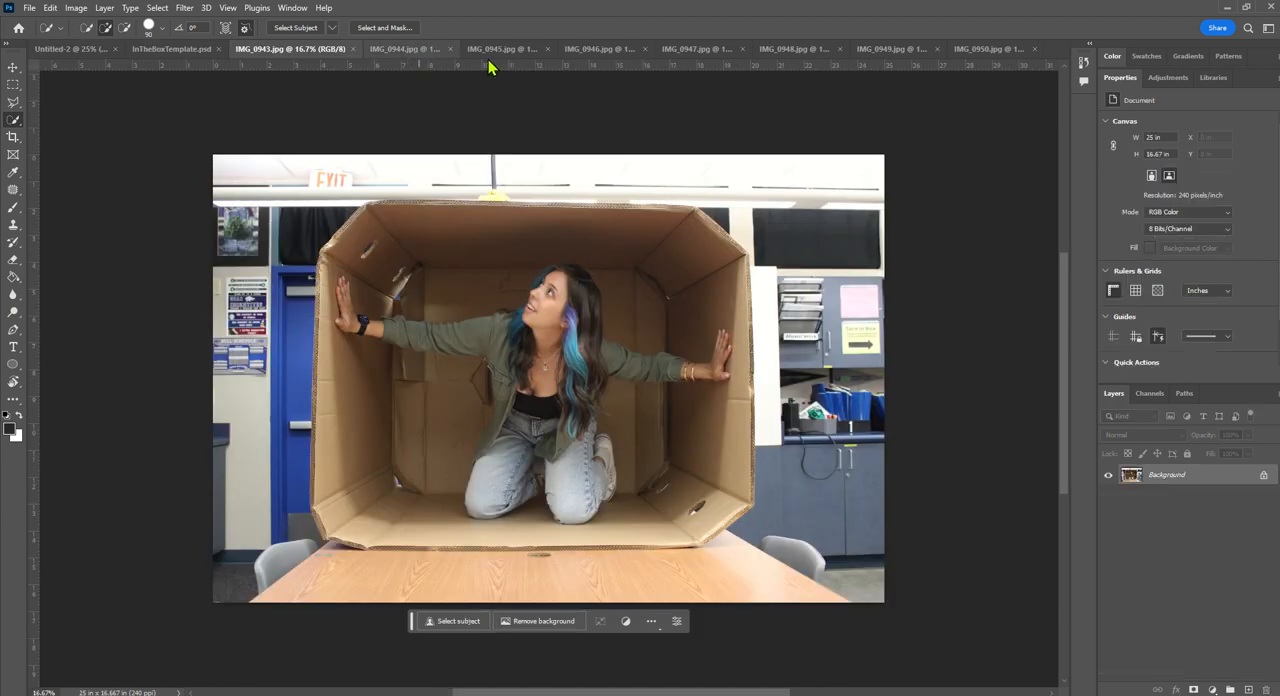
left_click(409, 50)
left_click(505, 50)
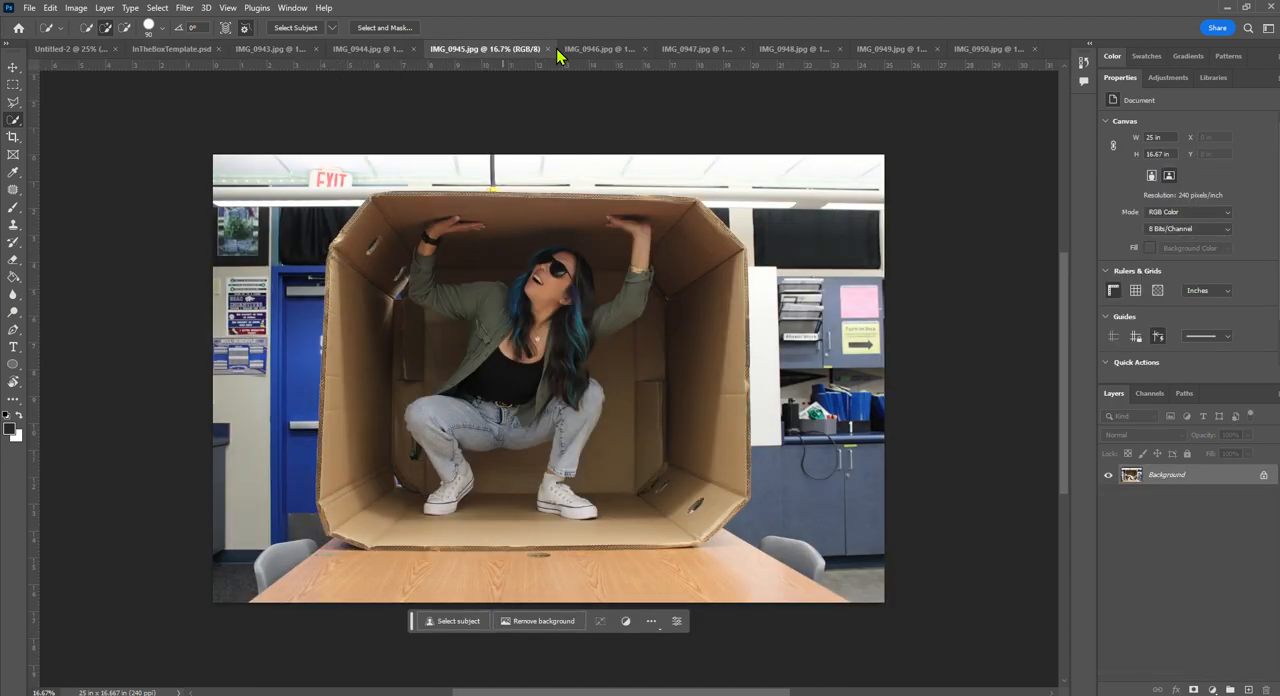
left_click(622, 52)
left_click(712, 50)
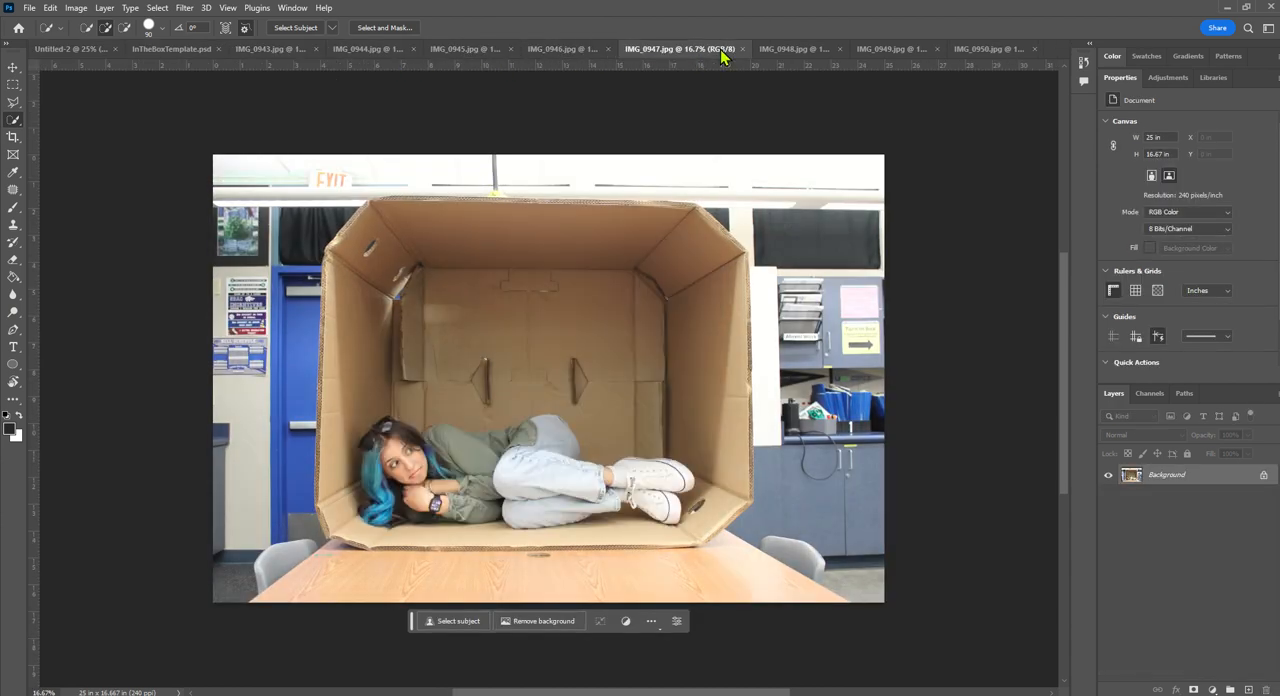
left_click(820, 48)
left_click(885, 48)
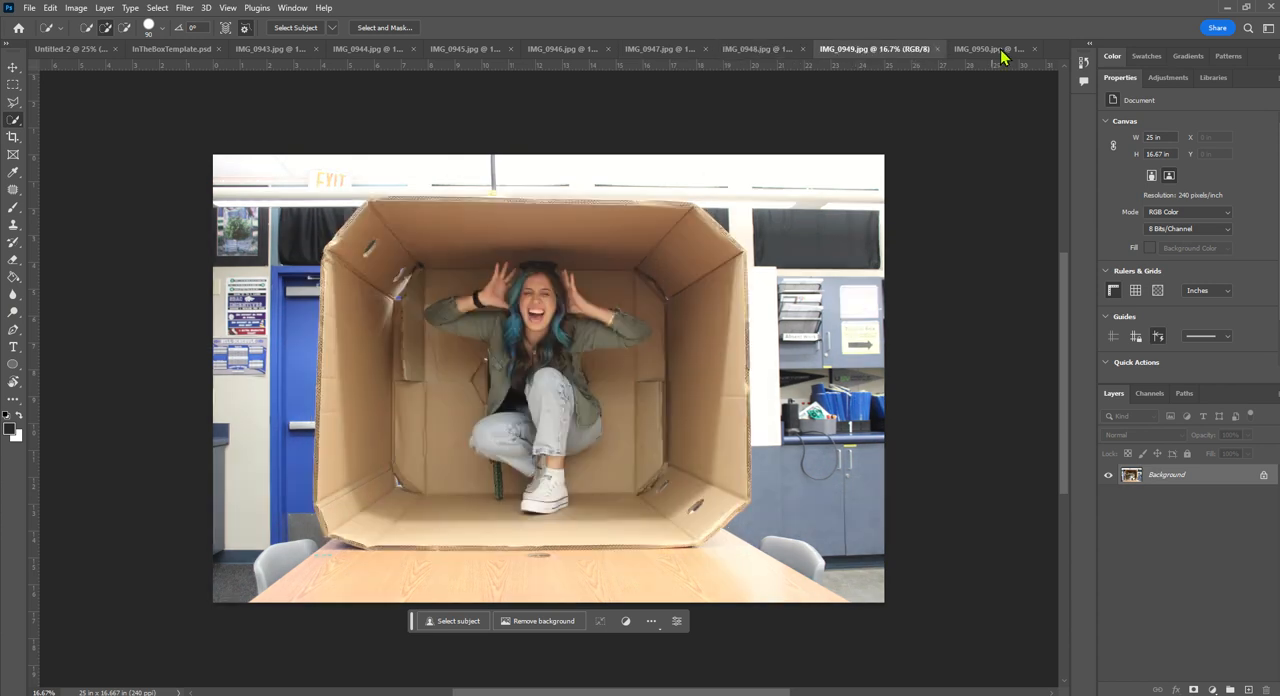
- Outline the cardboard box in IMG_0949.jpg corner by corner with a closed polygonal selection and mask the photo to it
left_click(13, 102)
left_click(370, 205)
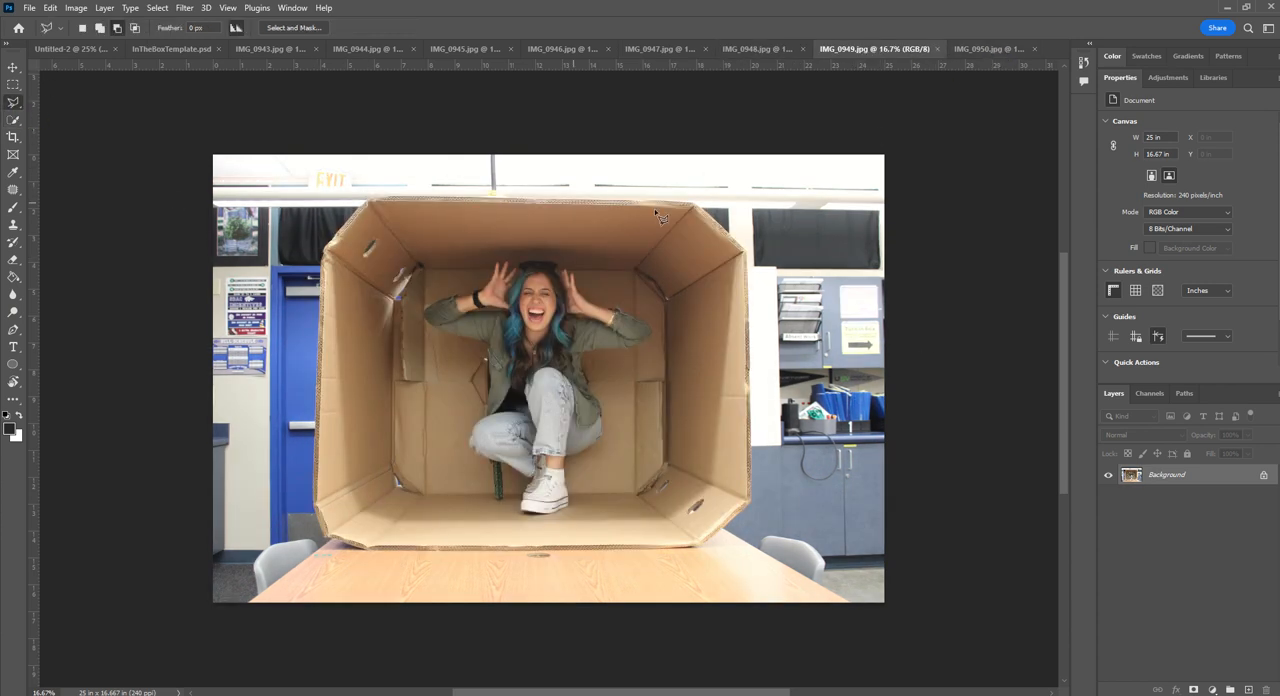
left_click(693, 203)
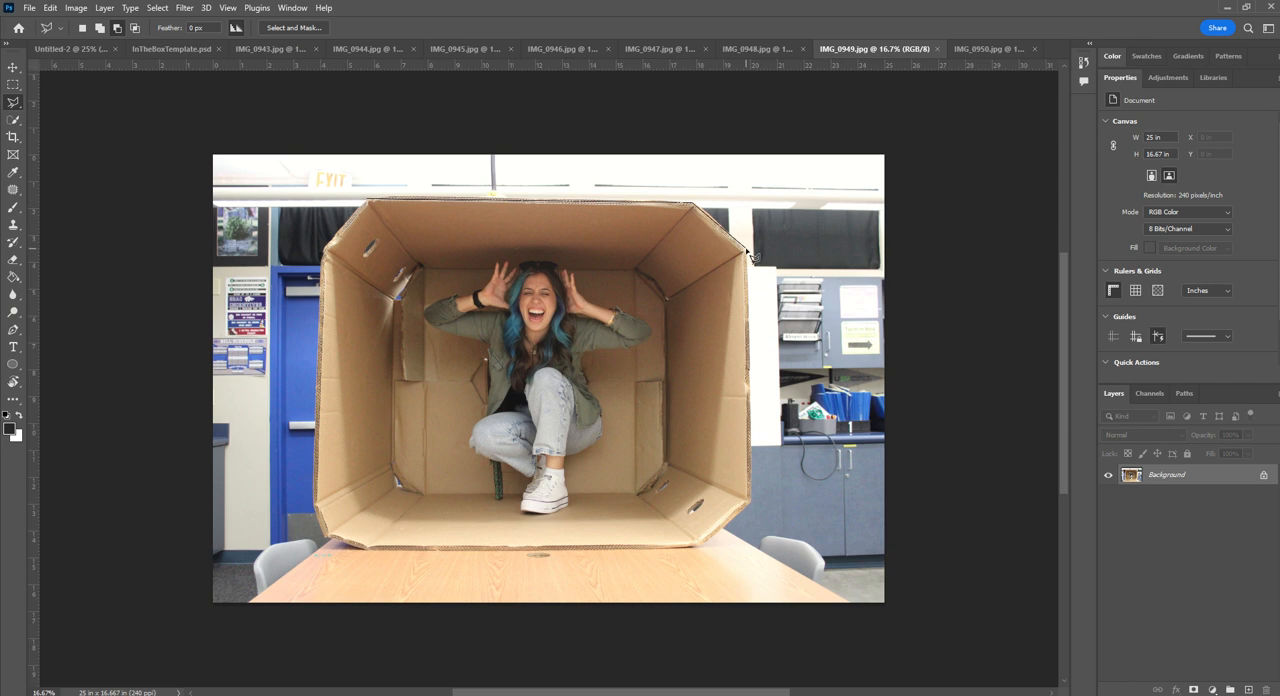
left_click(747, 254)
left_click(752, 503)
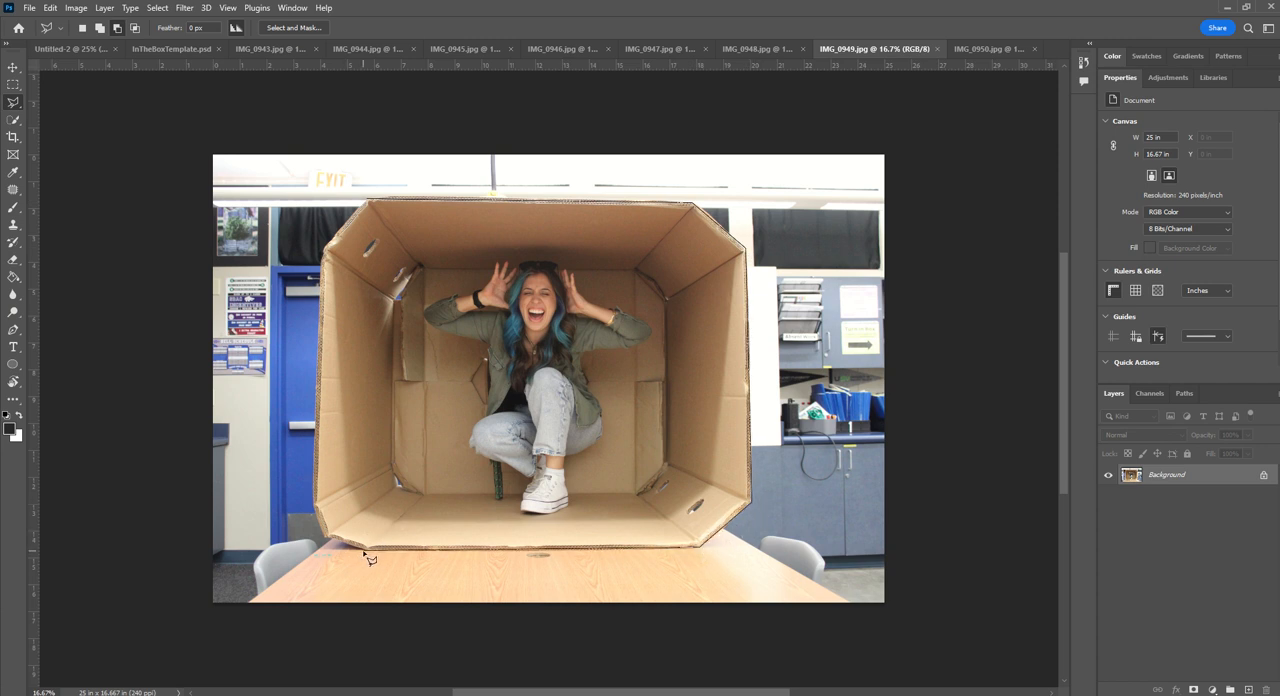
left_click(317, 511)
left_click(320, 251)
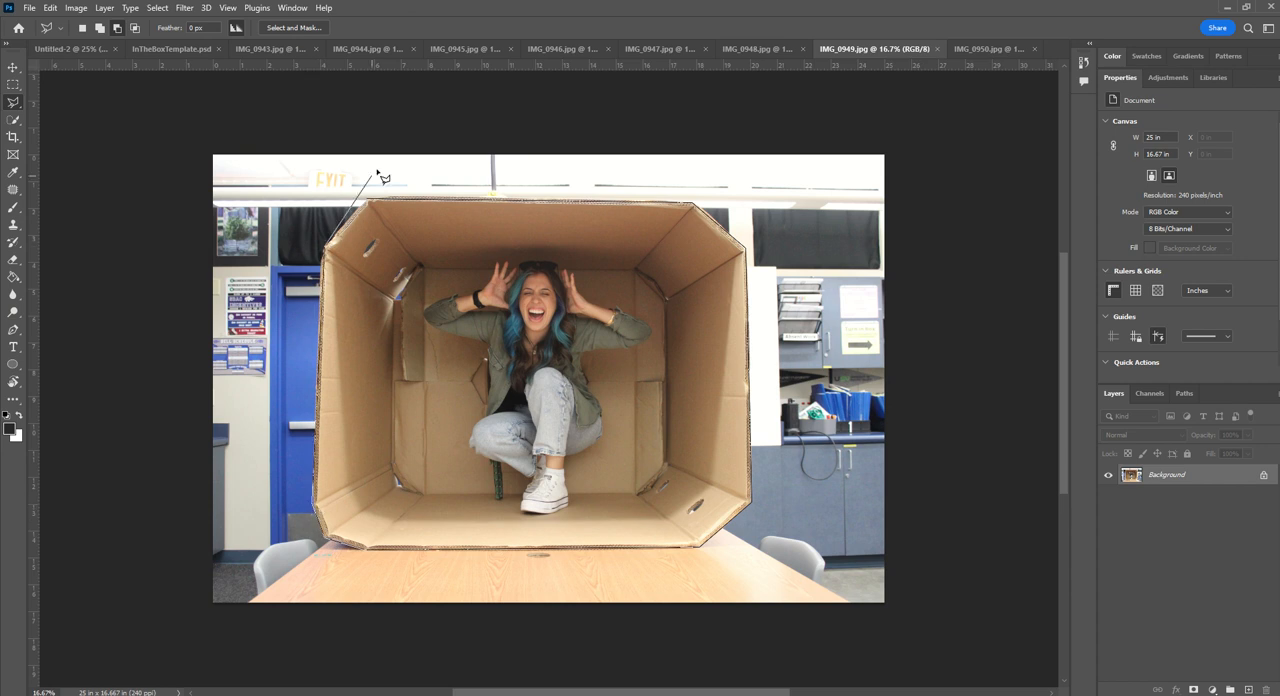
left_click(367, 202)
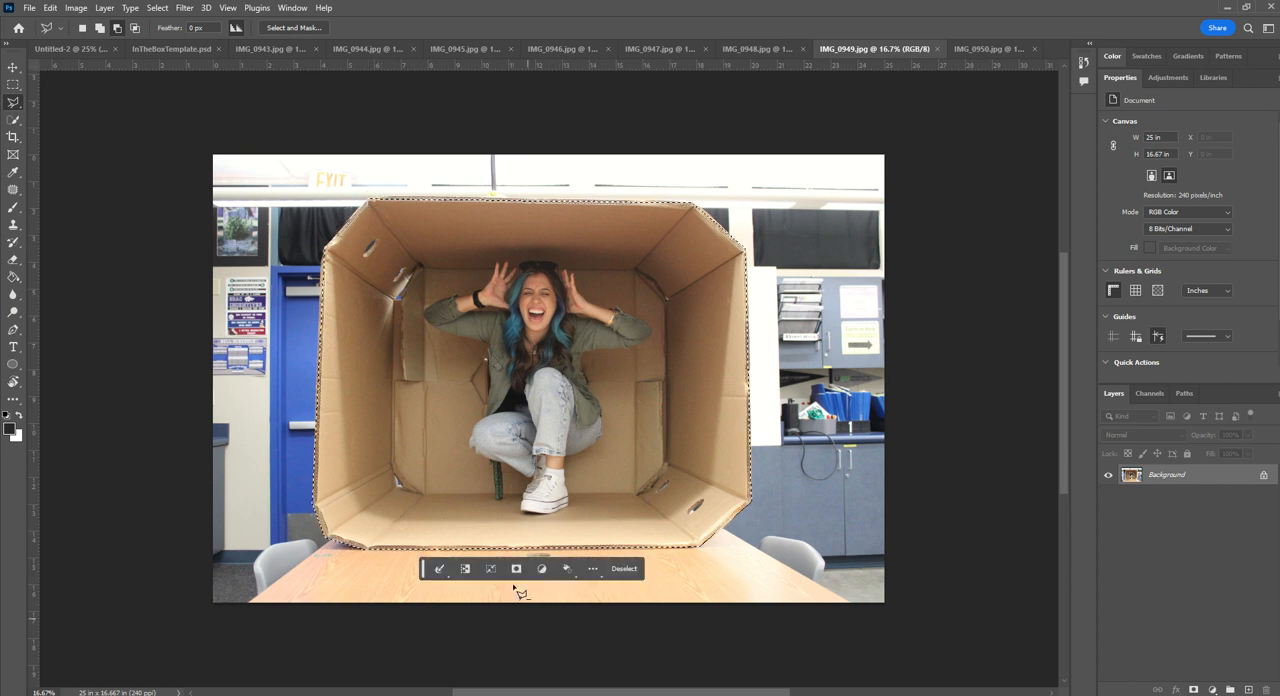
left_click(516, 568)
- Copy the masked box layer into Untitled-2, scale it down to about 37.21%, and place it over the empty center cell
left_click_drag(1215, 476, 585, 360)
key("ctrl+t")
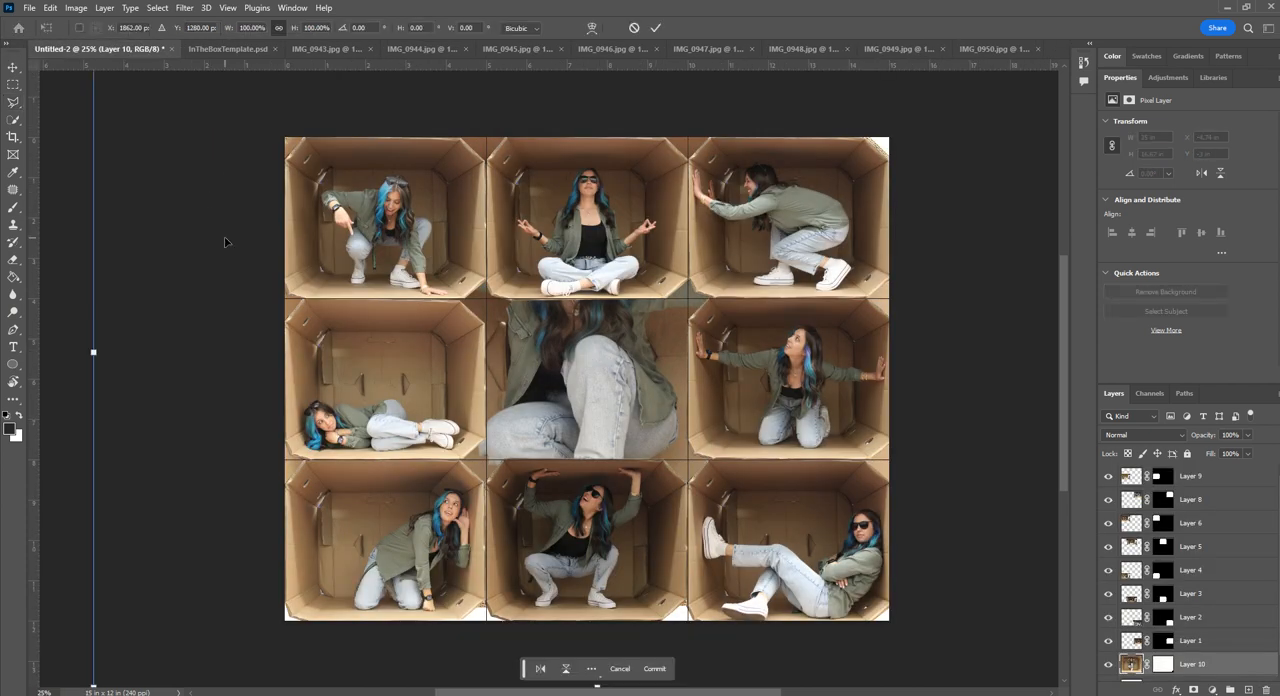
key("ctrl+minus")
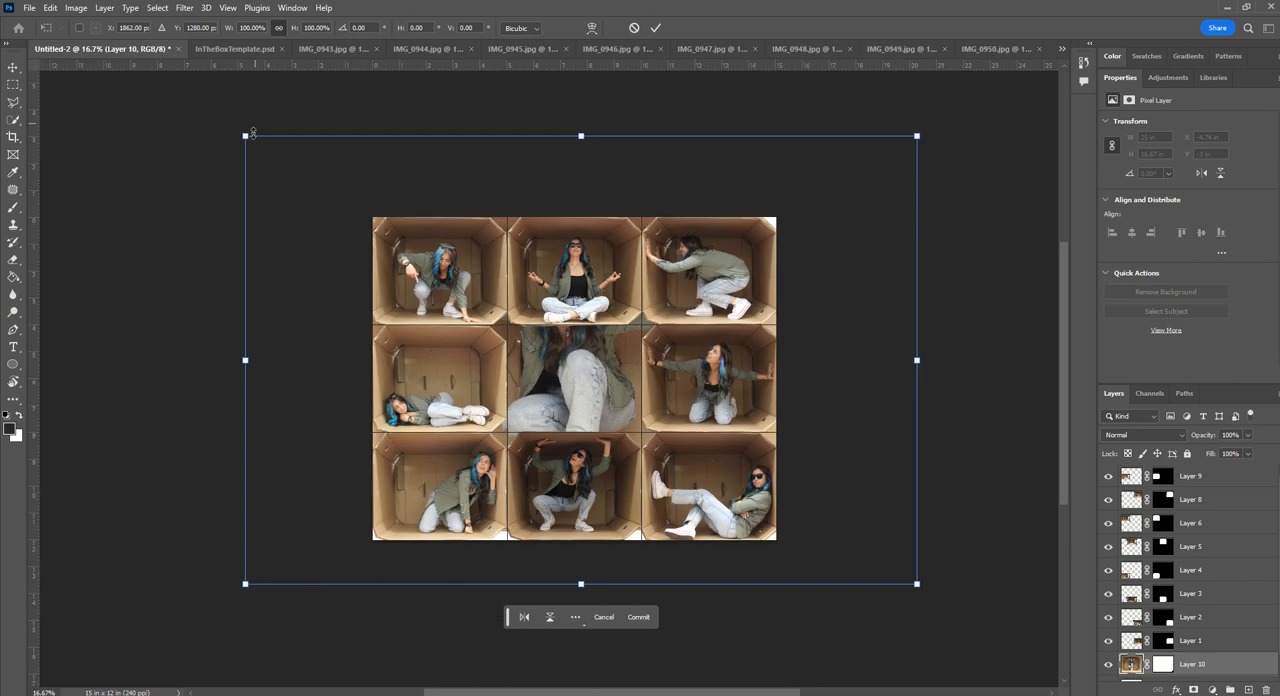
left_click_drag(247, 135, 552, 376)
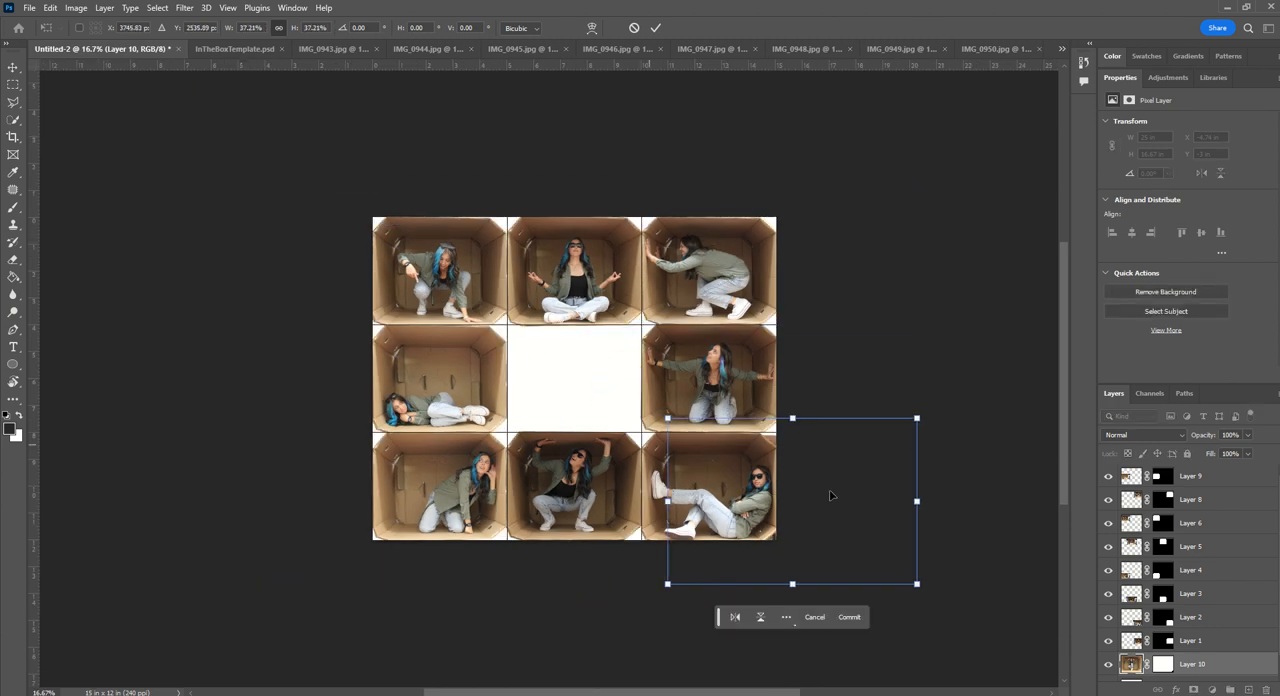
left_click_drag(831, 494, 634, 373)
- Scale the box further down to about 30.97% and reposition it so it sits within the center cell
key("ctrl+plus")
key("ctrl+plus")
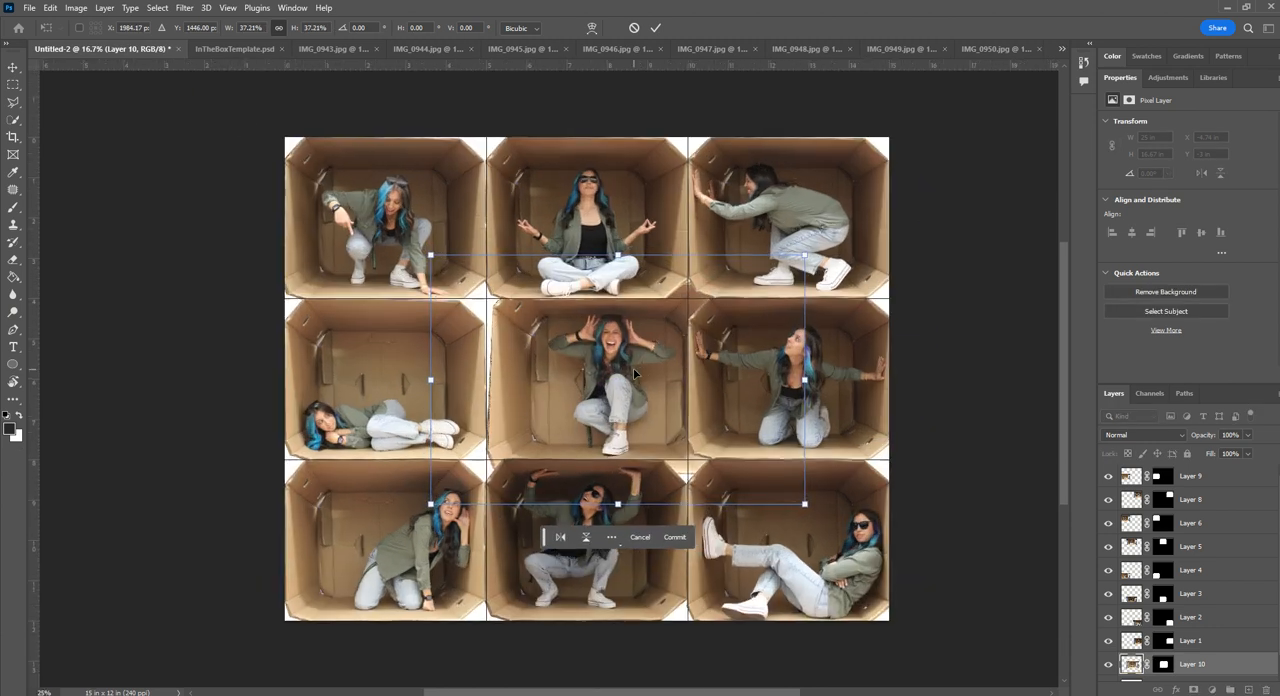
left_click_drag(889, 549, 827, 503)
left_click_drag(631, 416, 638, 429)
left_click_drag(834, 225, 813, 239)
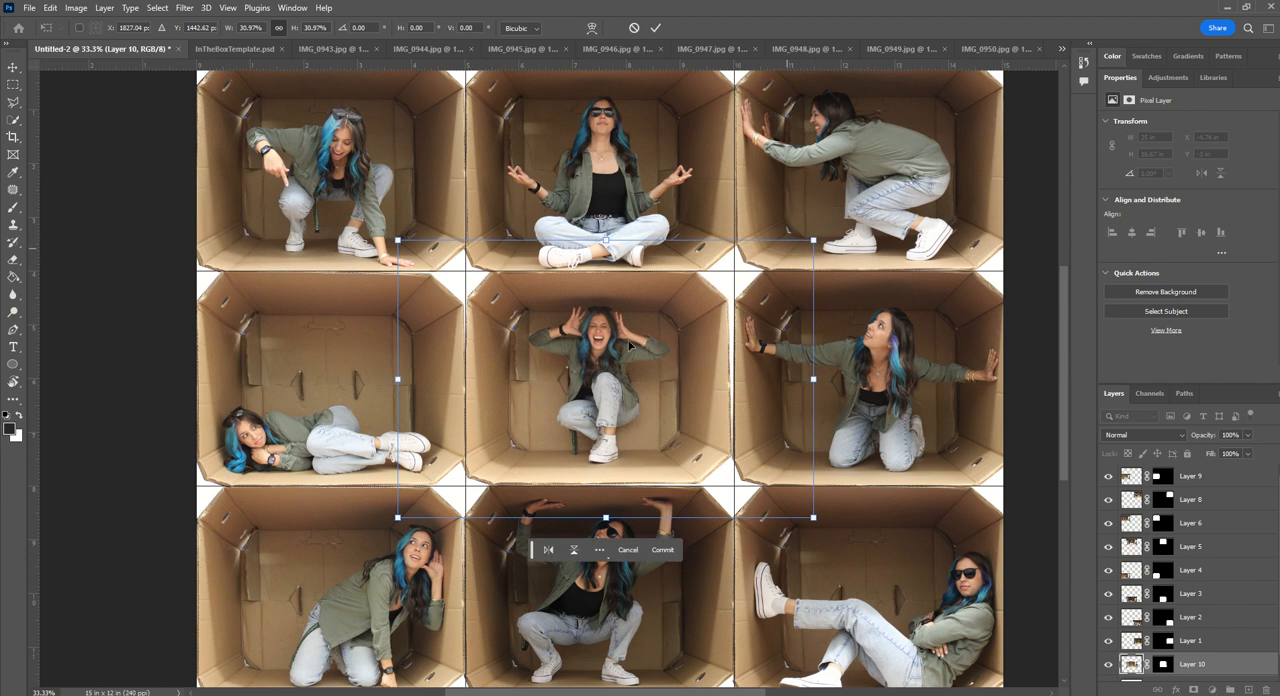
- Skew the center box's upper-right and upper-left corners outward toward the edges of the cell
right_click(609, 364)
left_click(664, 411)
left_click_drag(813, 241, 828, 246)
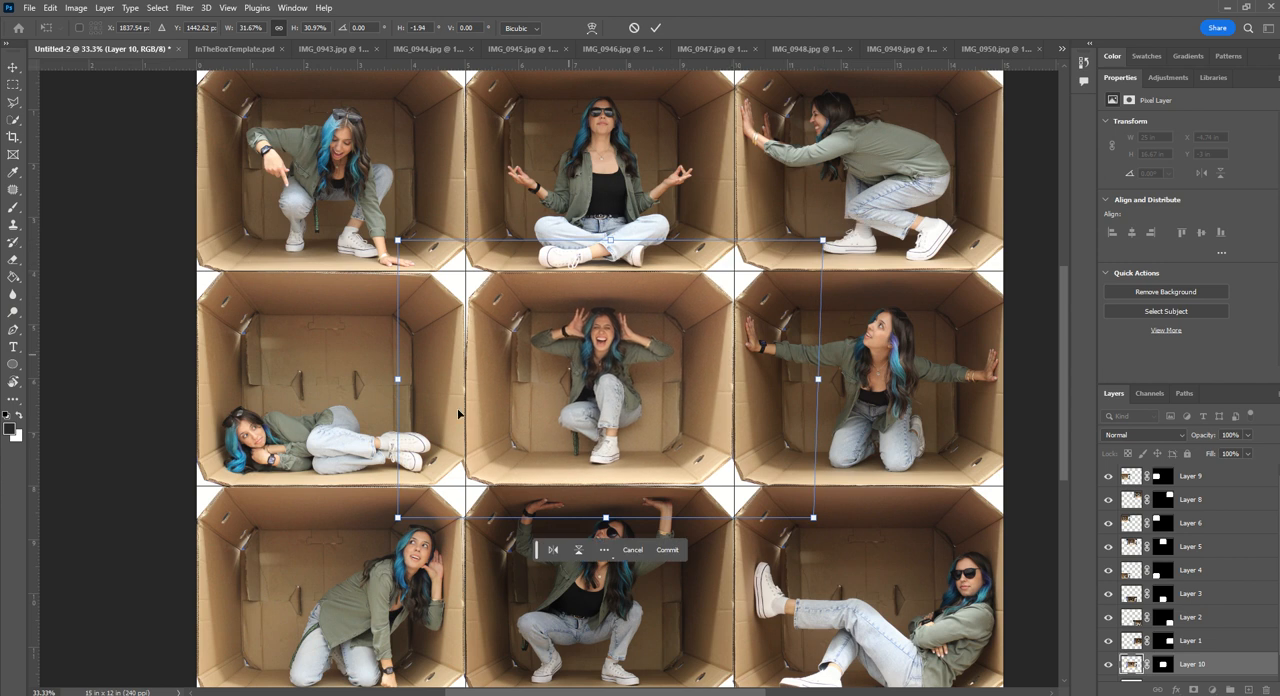
left_click_drag(399, 242, 390, 244)
- Fine-tune the center box's top edge and upper-right corner to match the cell, and commit the transform
right_click(541, 348)
left_click(585, 378)
right_click(490, 324)
left_click(514, 366)
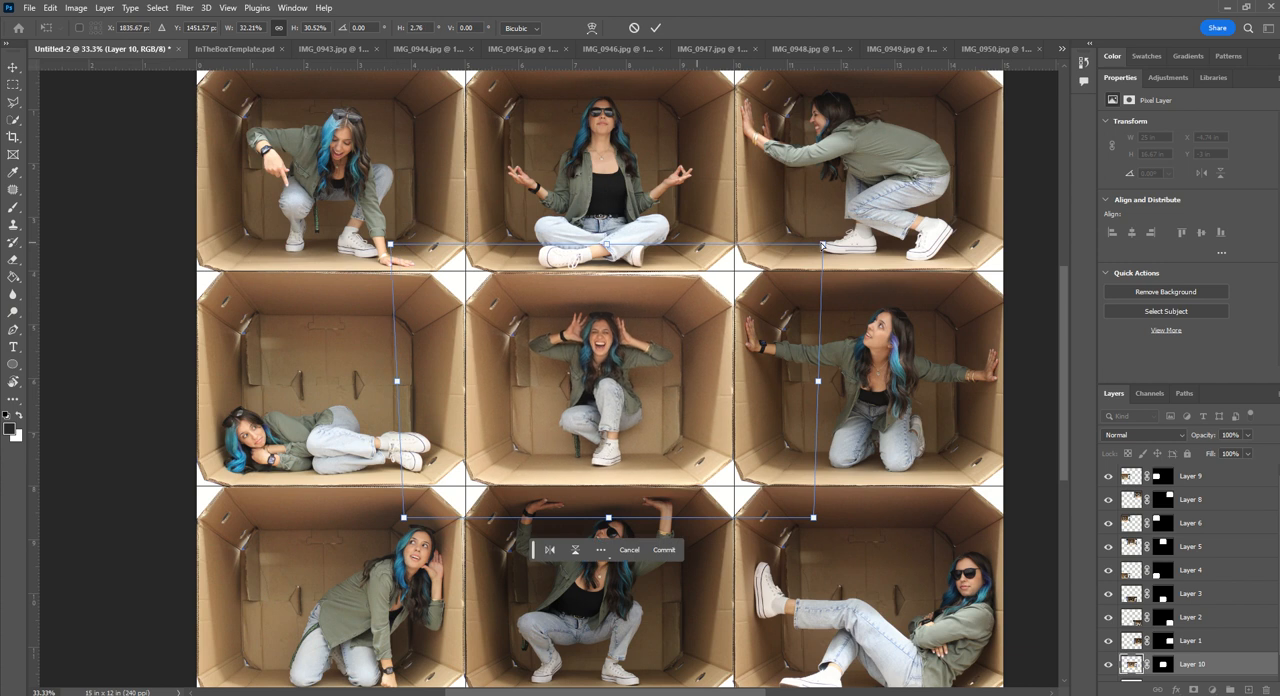
left_click_drag(822, 244, 822, 238)
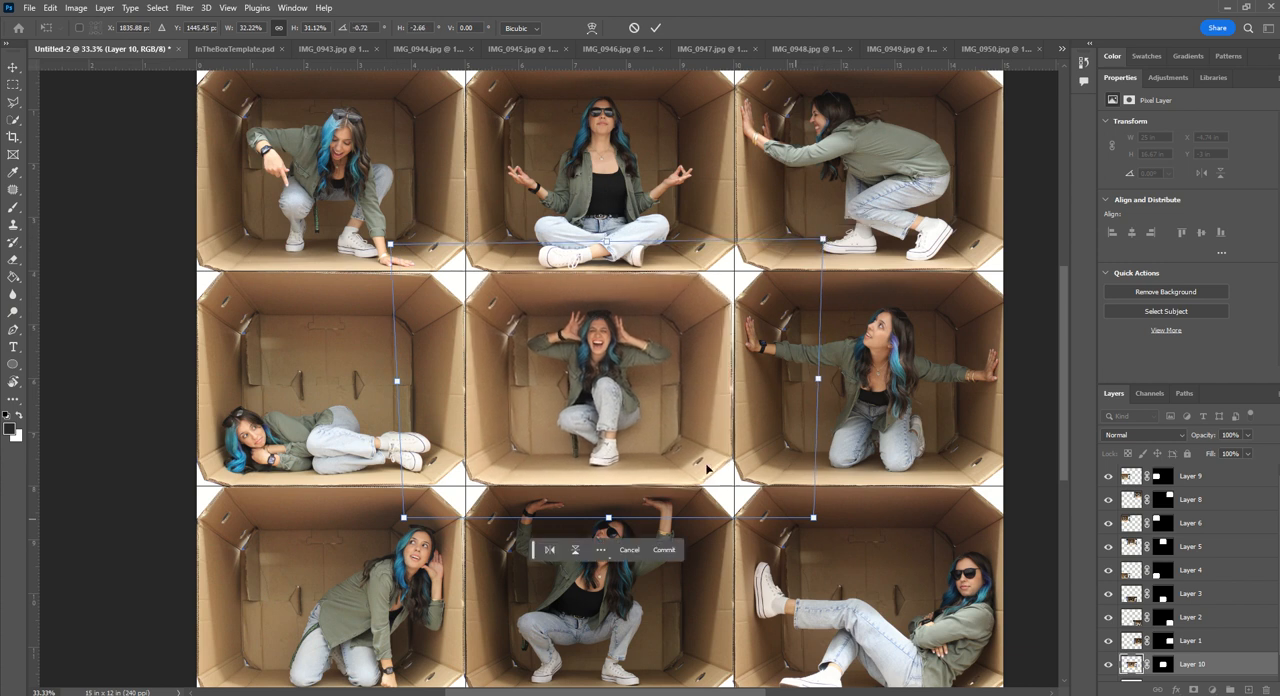
right_click(631, 381)
left_click(670, 412)
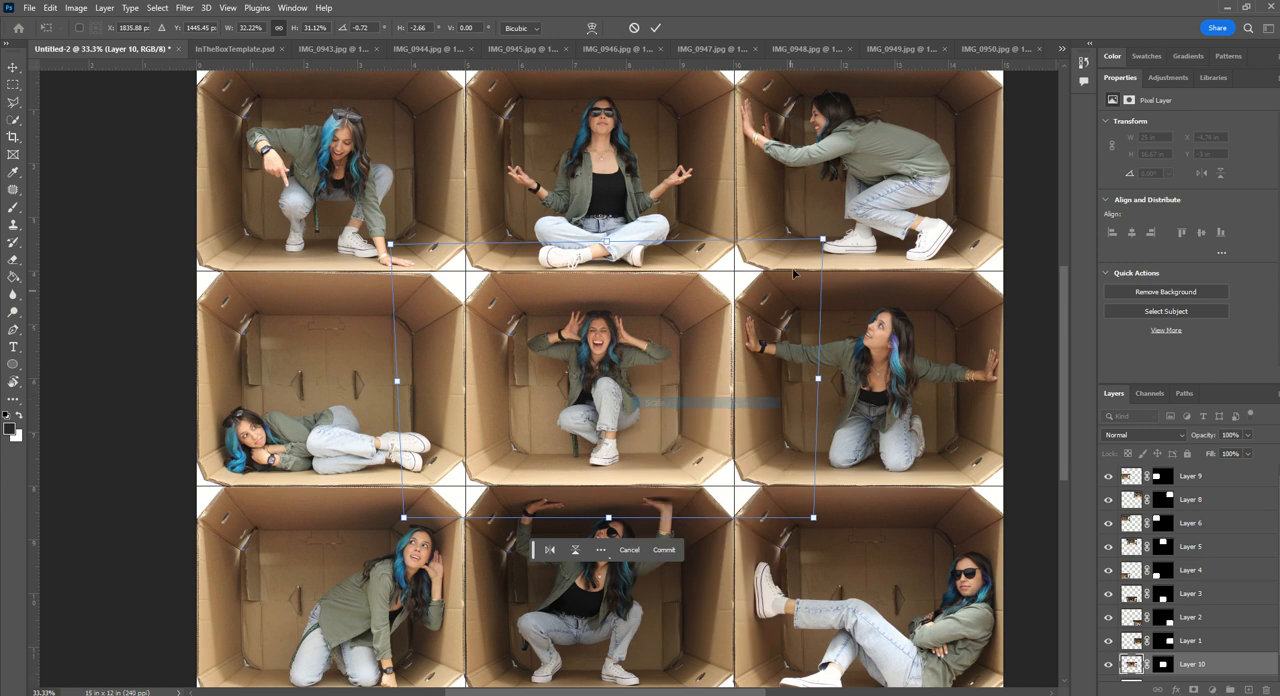
left_click_drag(824, 238, 826, 236)
left_click(656, 28)
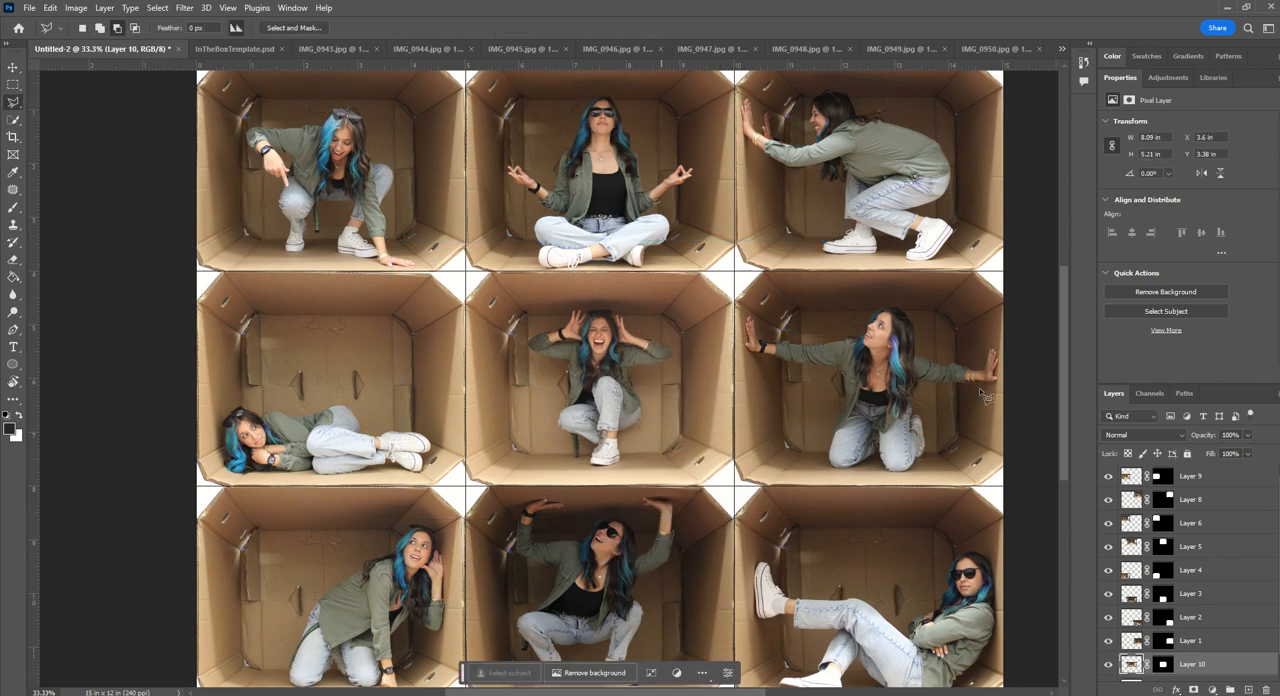
- Clear all the guides from the finished nine-box collage
key("ctrl+minus")
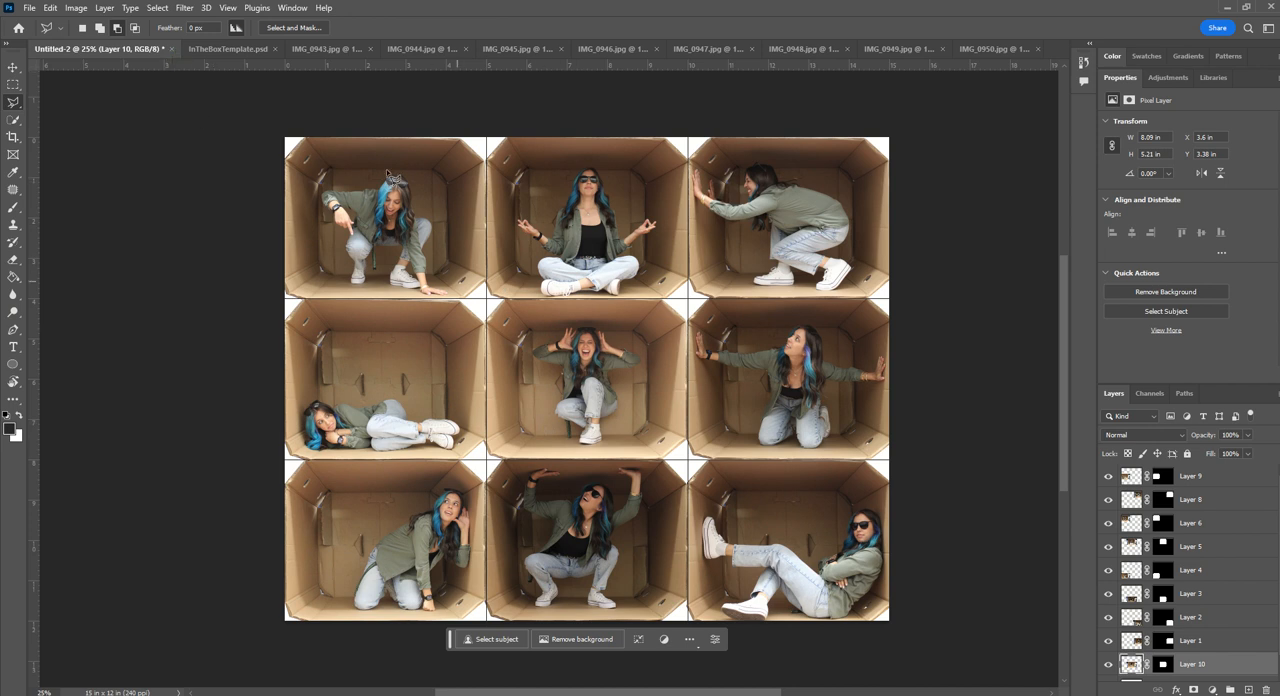
left_click(226, 9)
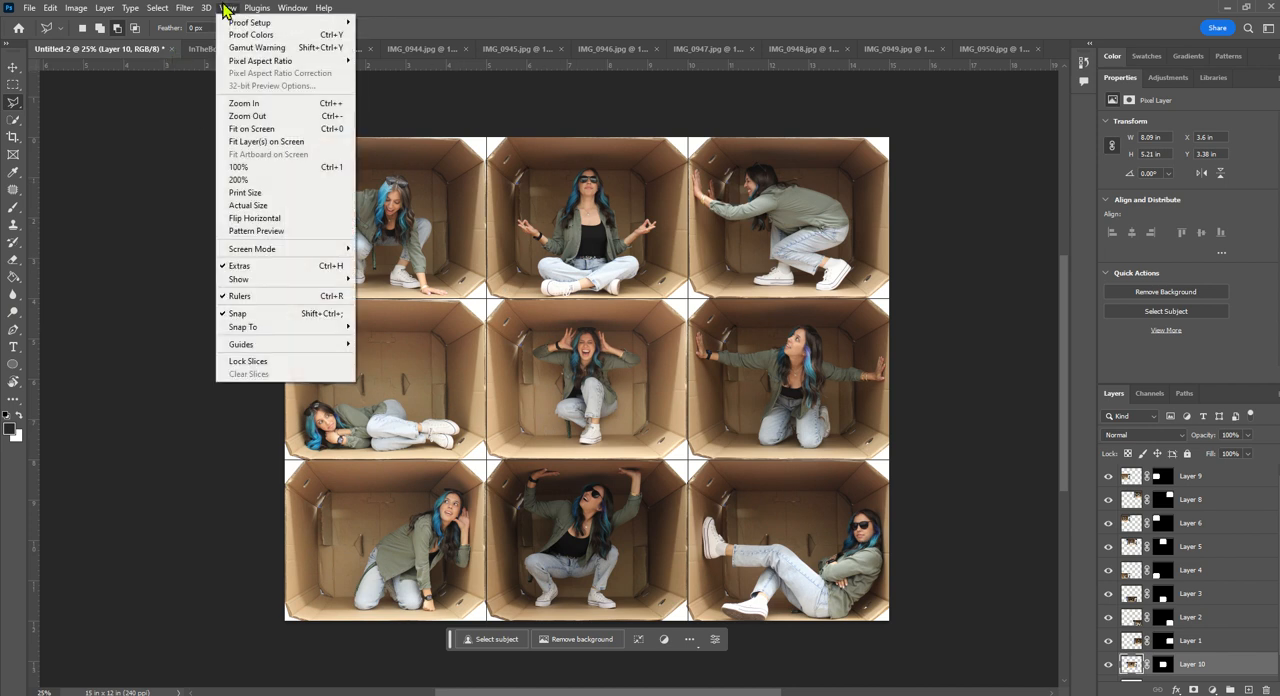
mouse_move(287, 346)
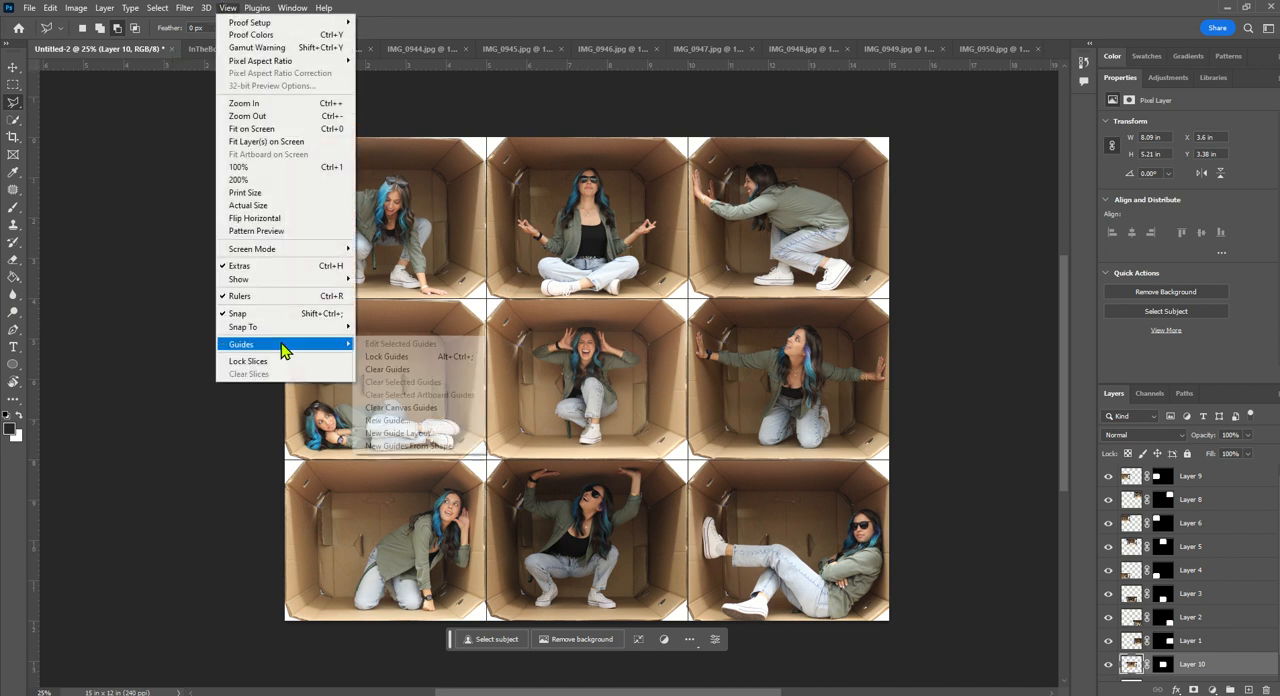
left_click(390, 370)
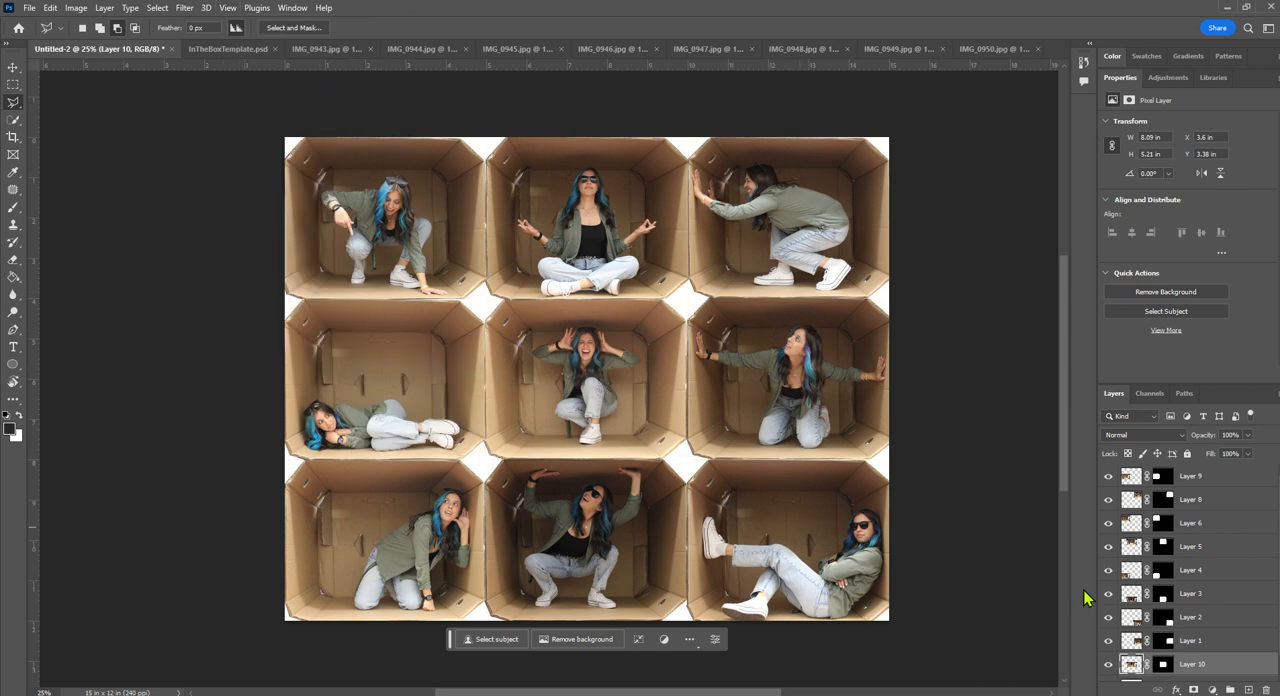
- Add a Solid Color fill layer directly above the Background layer
scroll(1111, 552, "down", 1)
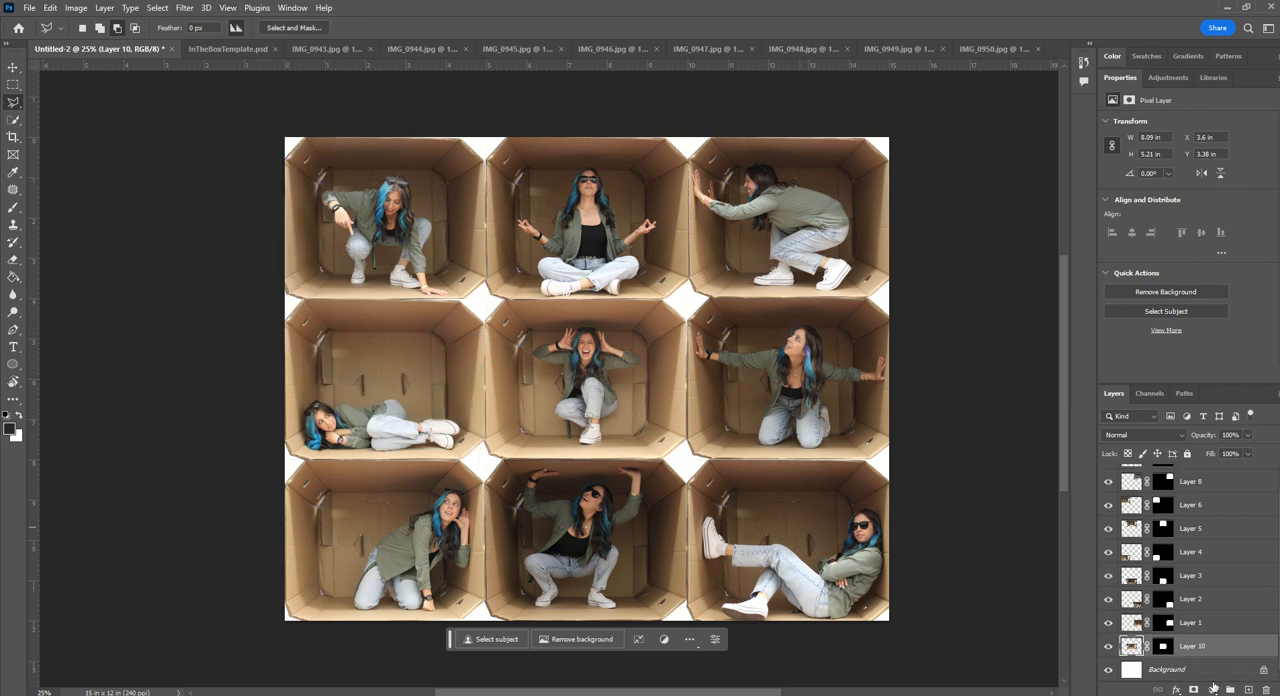
left_click(1166, 670)
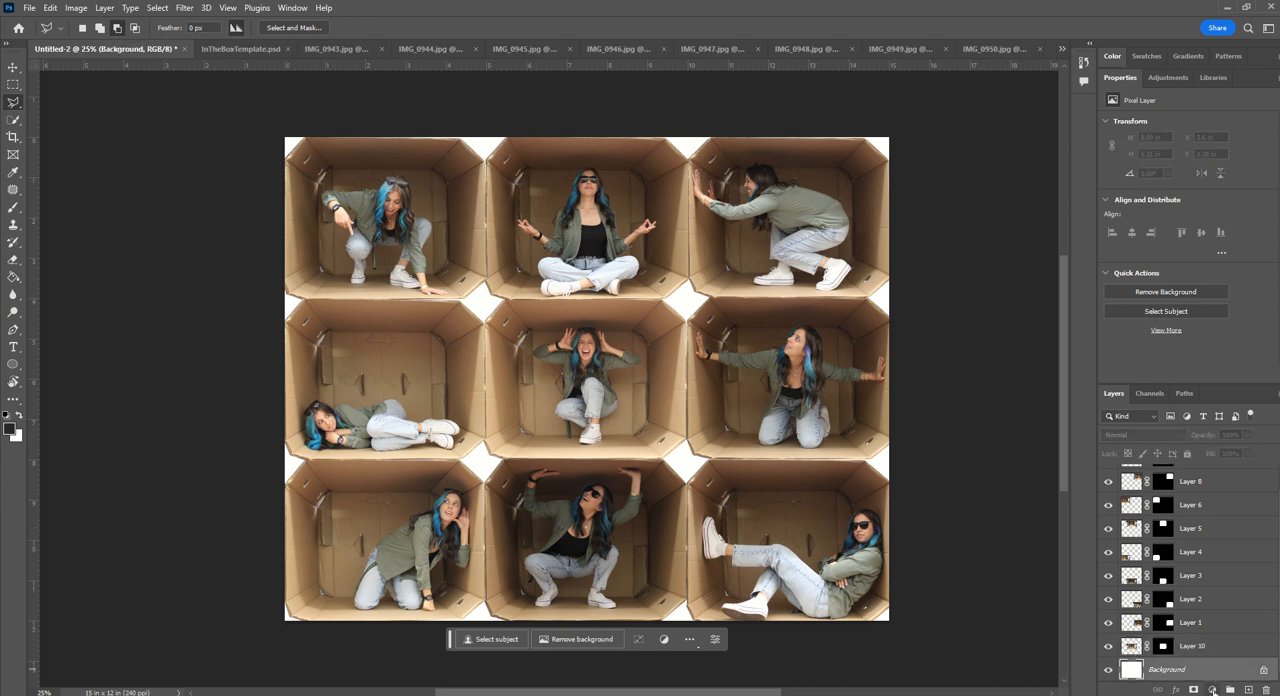
left_click(1211, 690)
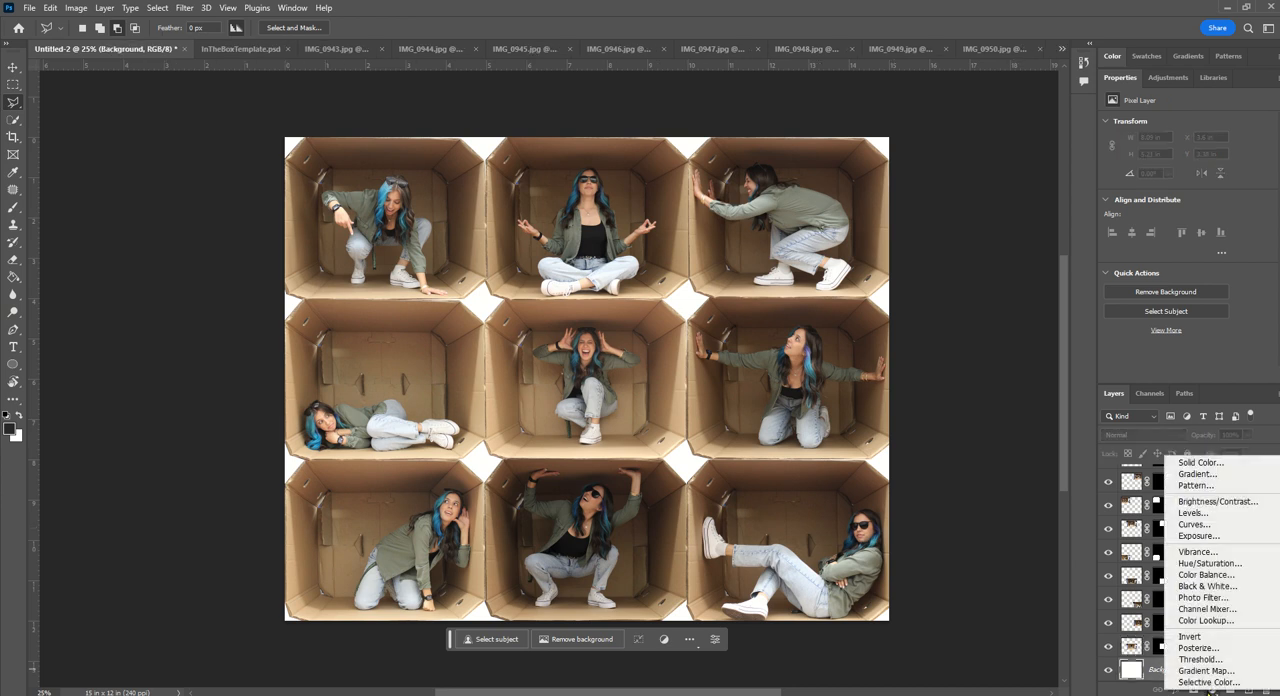
left_click(1196, 463)
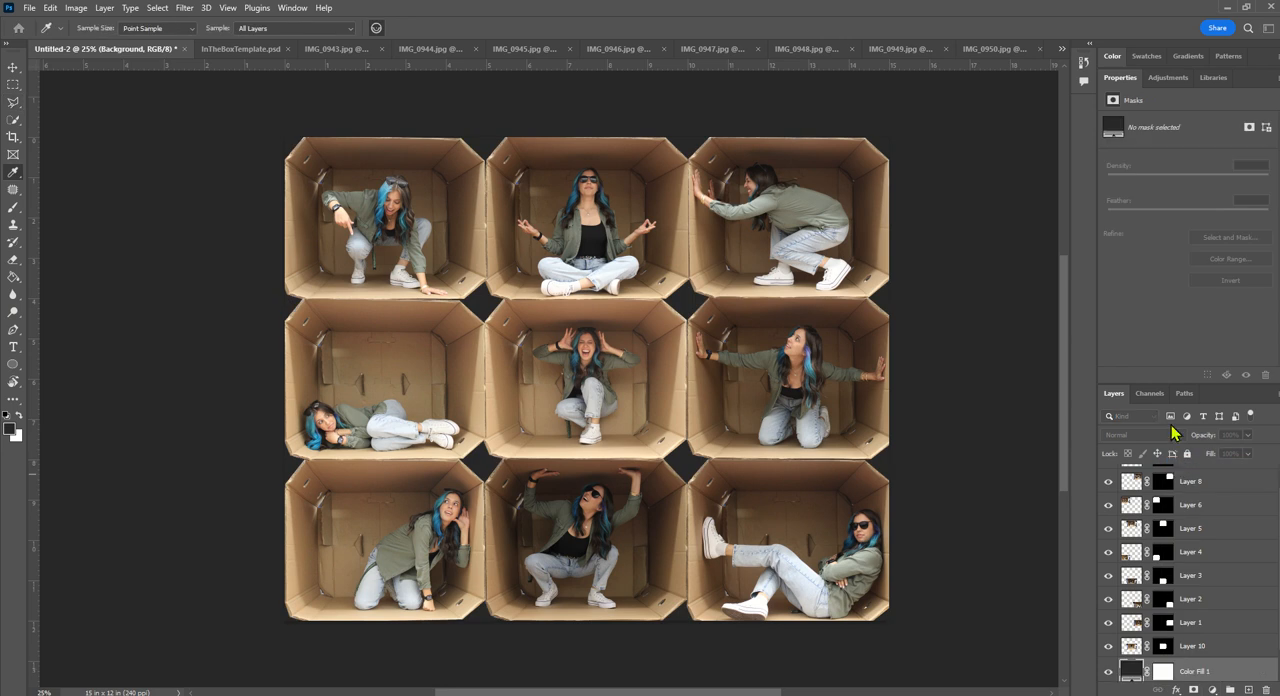
- Sample a light cardboard tan, #cbae81, from the boxes as the fill layer's color and accept it
left_click_drag(908, 163, 1032, 175)
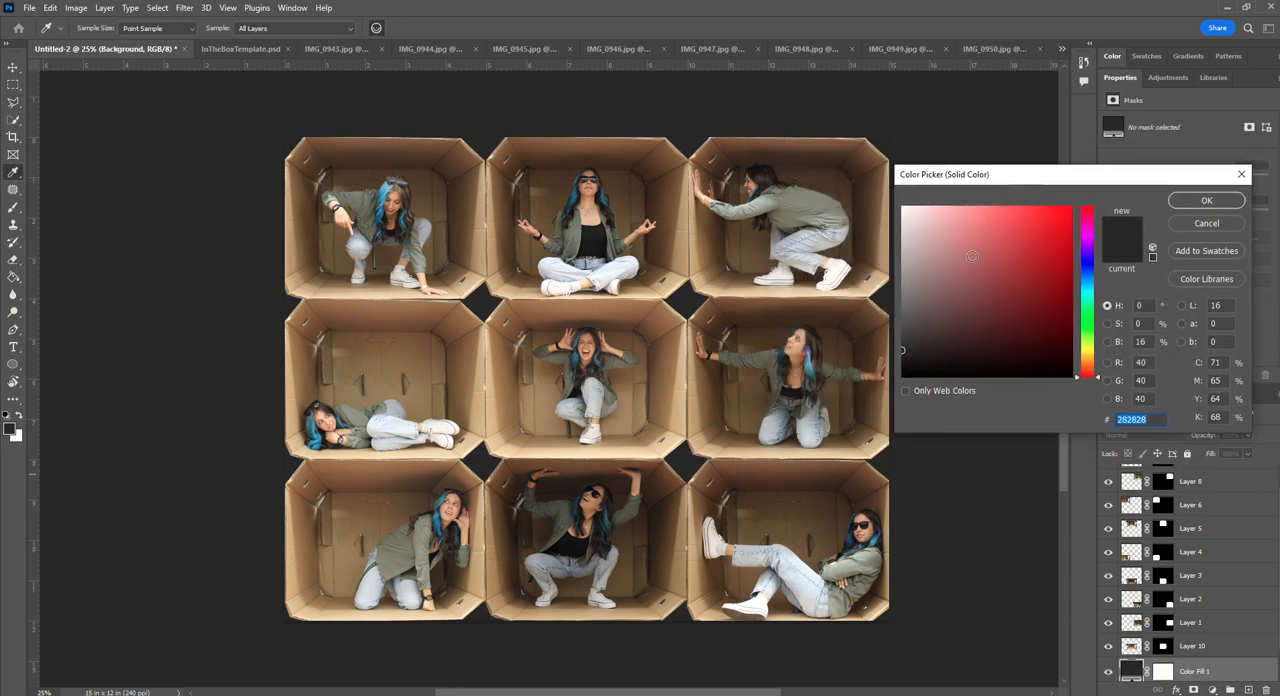
left_click(692, 268)
left_click(706, 260)
left_click(704, 257)
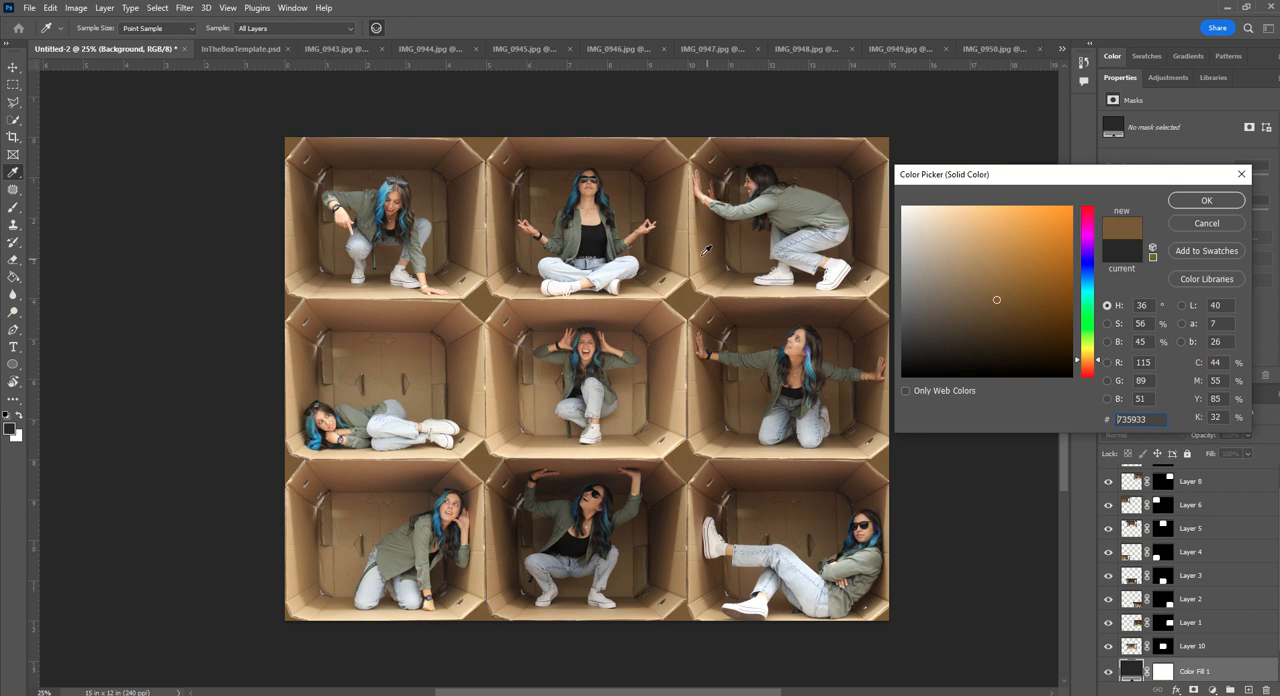
left_click(696, 253)
left_click_drag(696, 253, 668, 274)
mouse_move(490, 440)
left_mouse_down()
mouse_move(511, 456)
mouse_move(479, 428)
left_mouse_up()
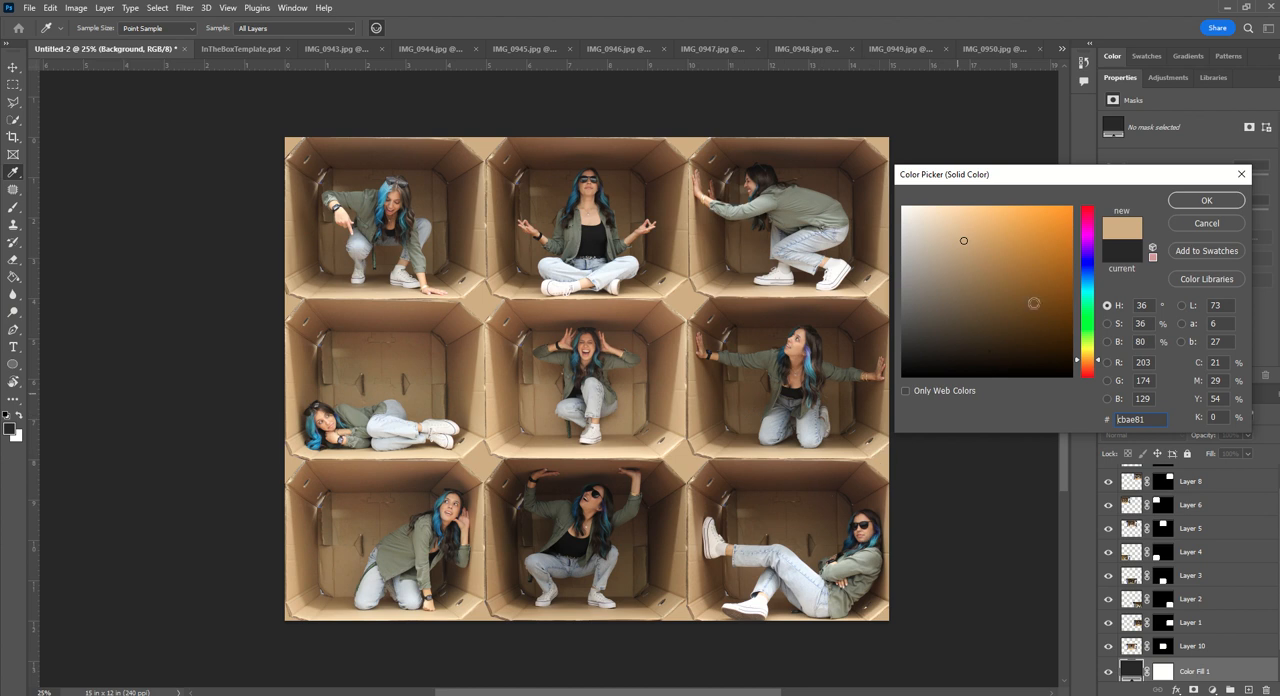
left_click(1205, 201)
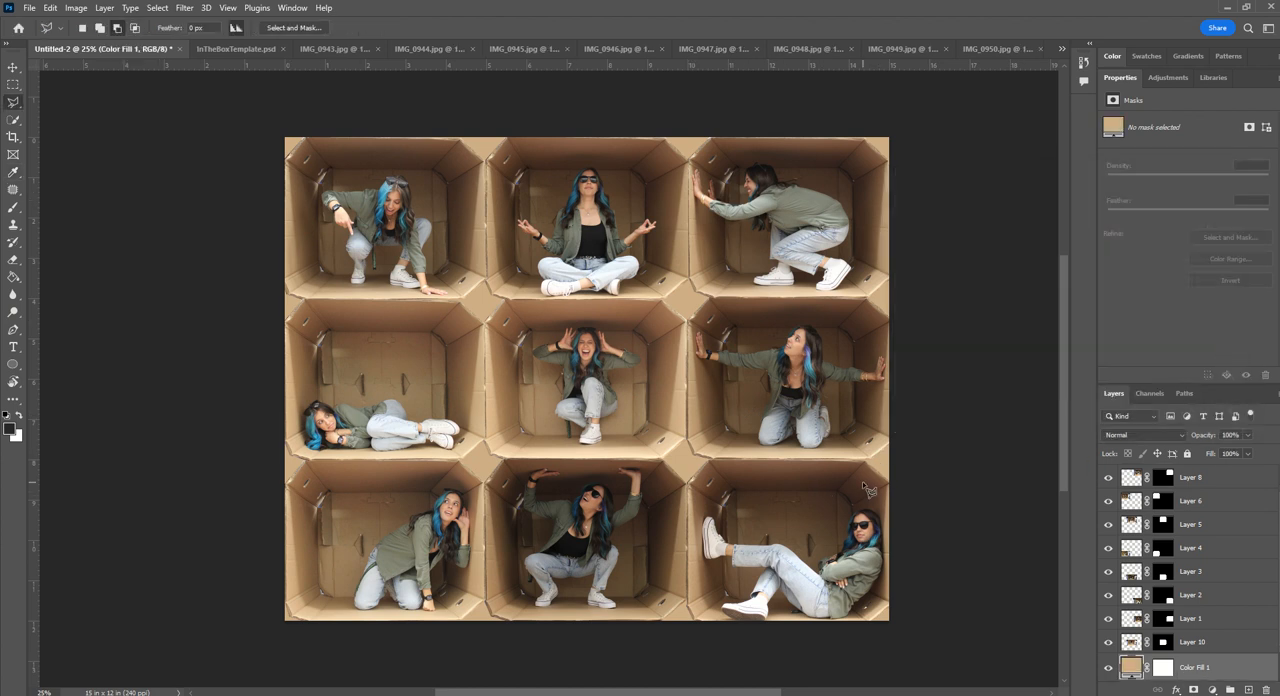
- Save the collage on the computer as a Photoshop file in OneDrive's Advanced Digital Photo folder, named with the creator's full name plus "-inthebox"
left_click(29, 8)
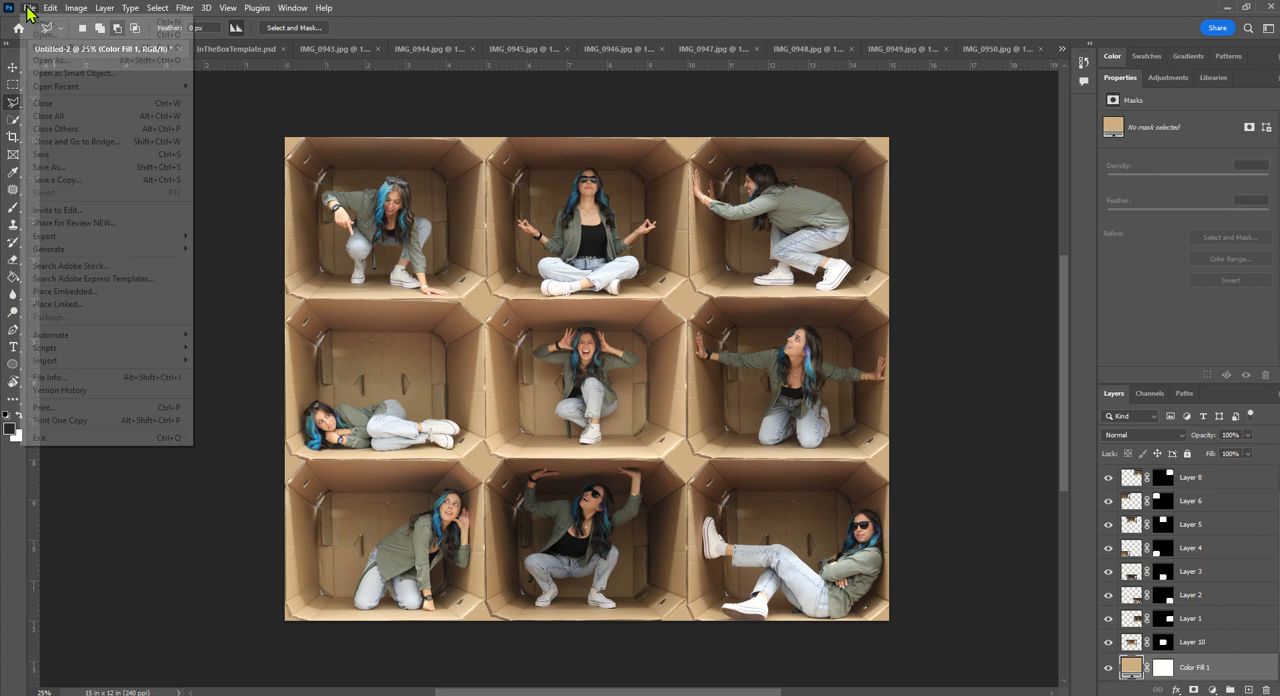
left_click(60, 167)
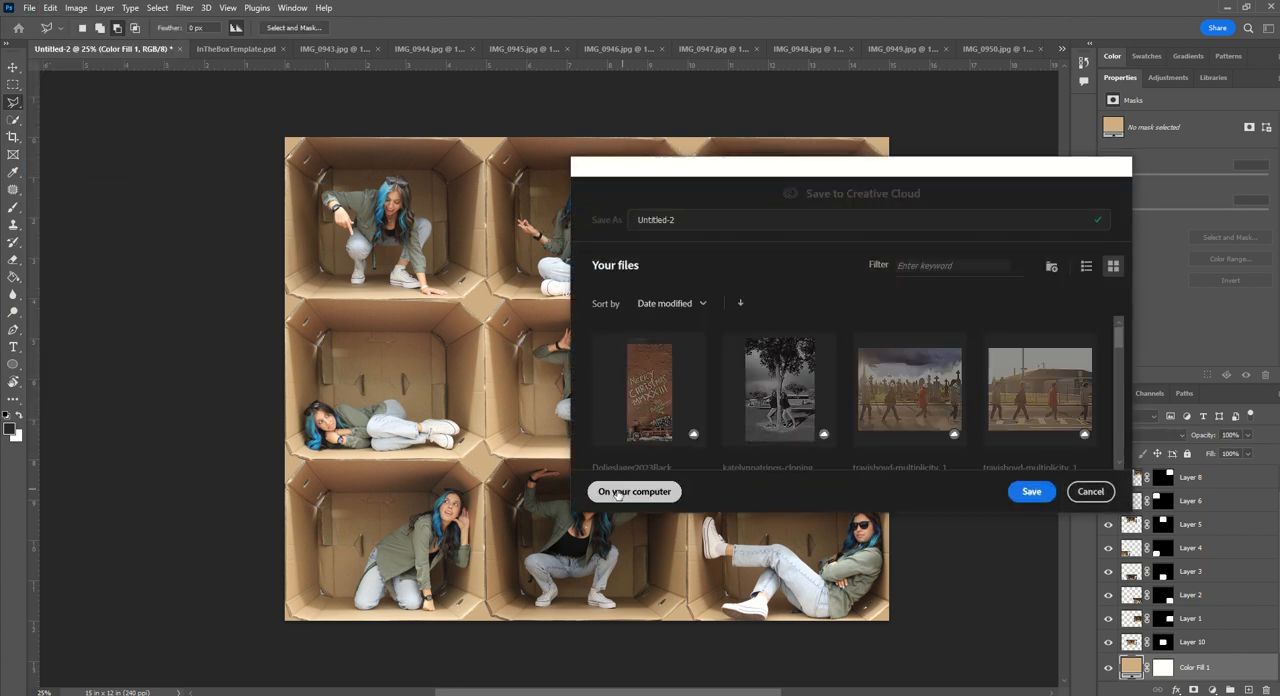
left_click(617, 489)
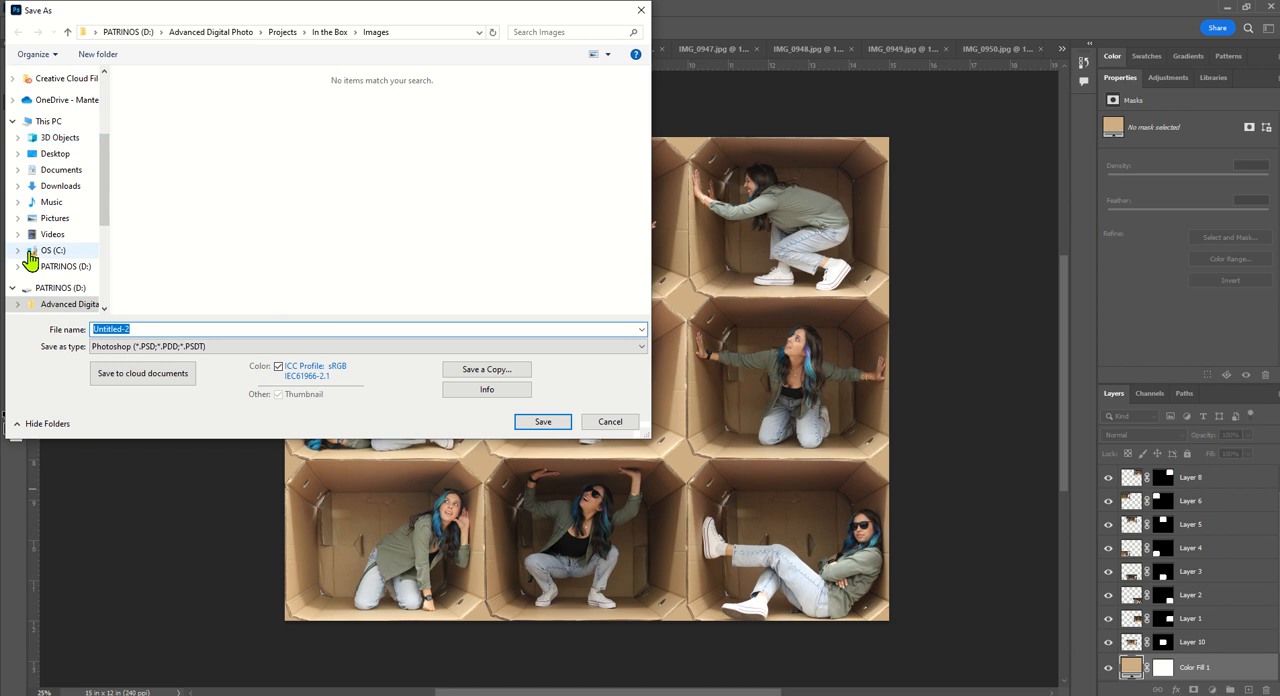
scroll(34, 262, "up", 2)
scroll(32, 258, "up", 1)
left_click(46, 199)
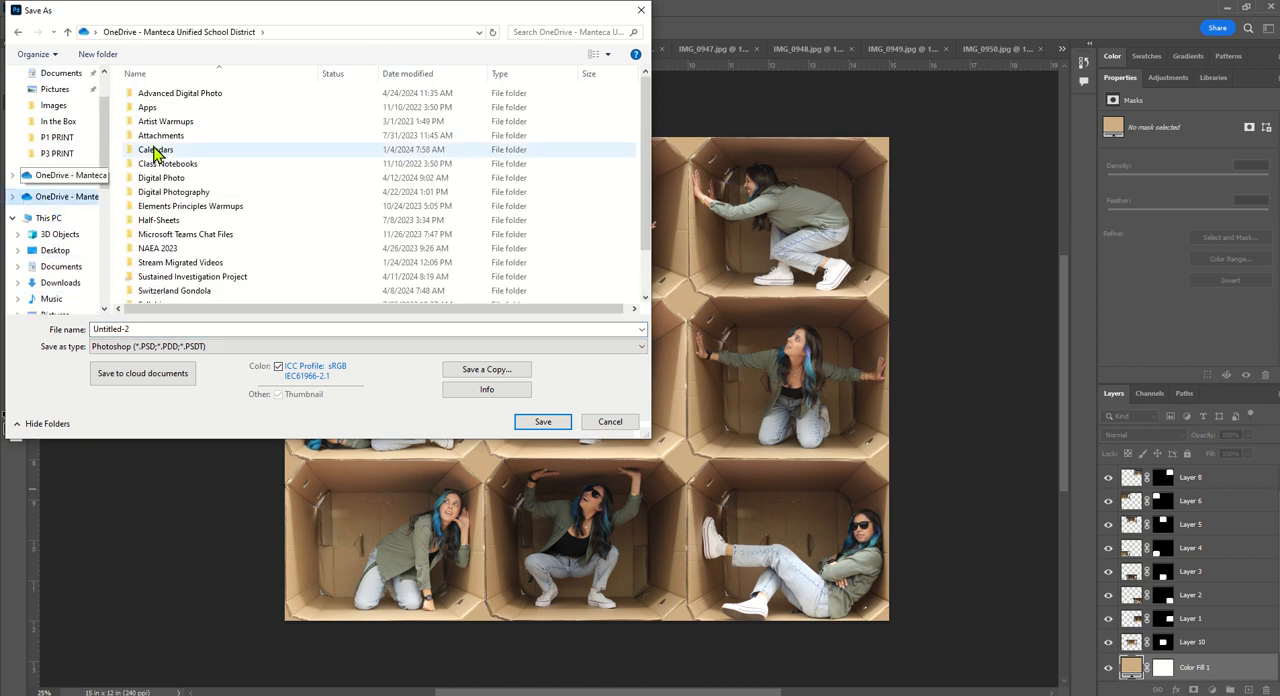
double_click(203, 95)
left_click(157, 328)
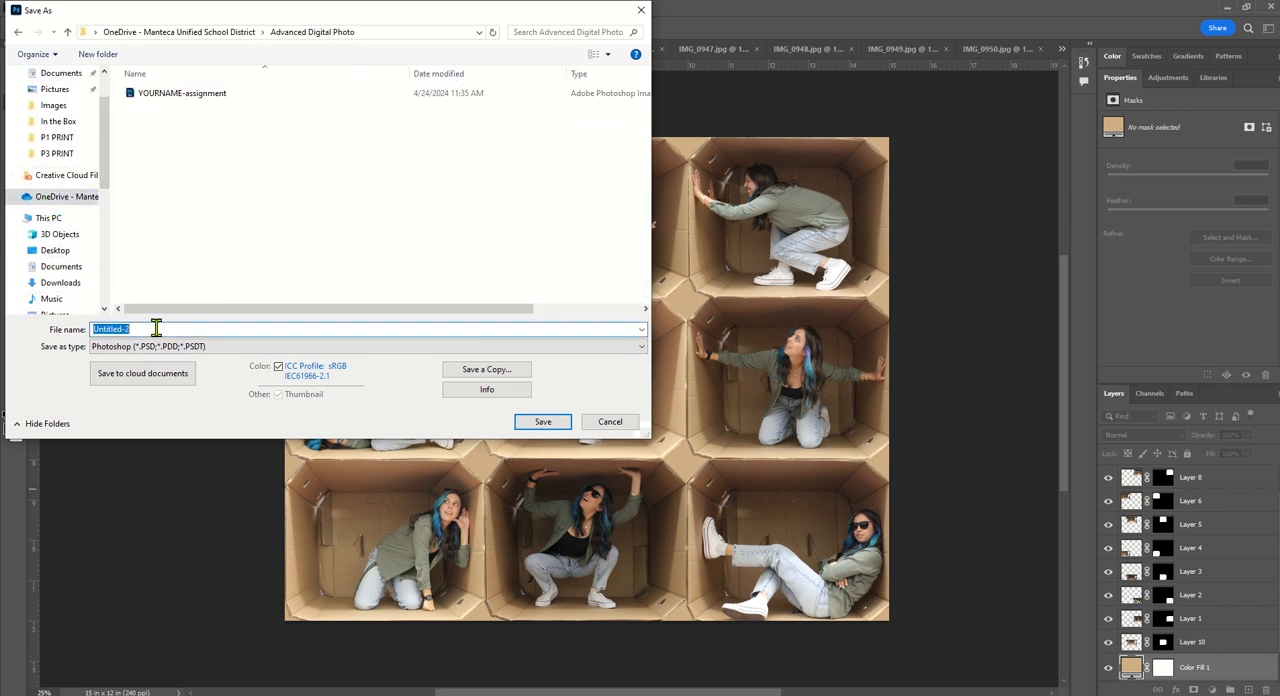
type("katelynpatrinos-inthebox")
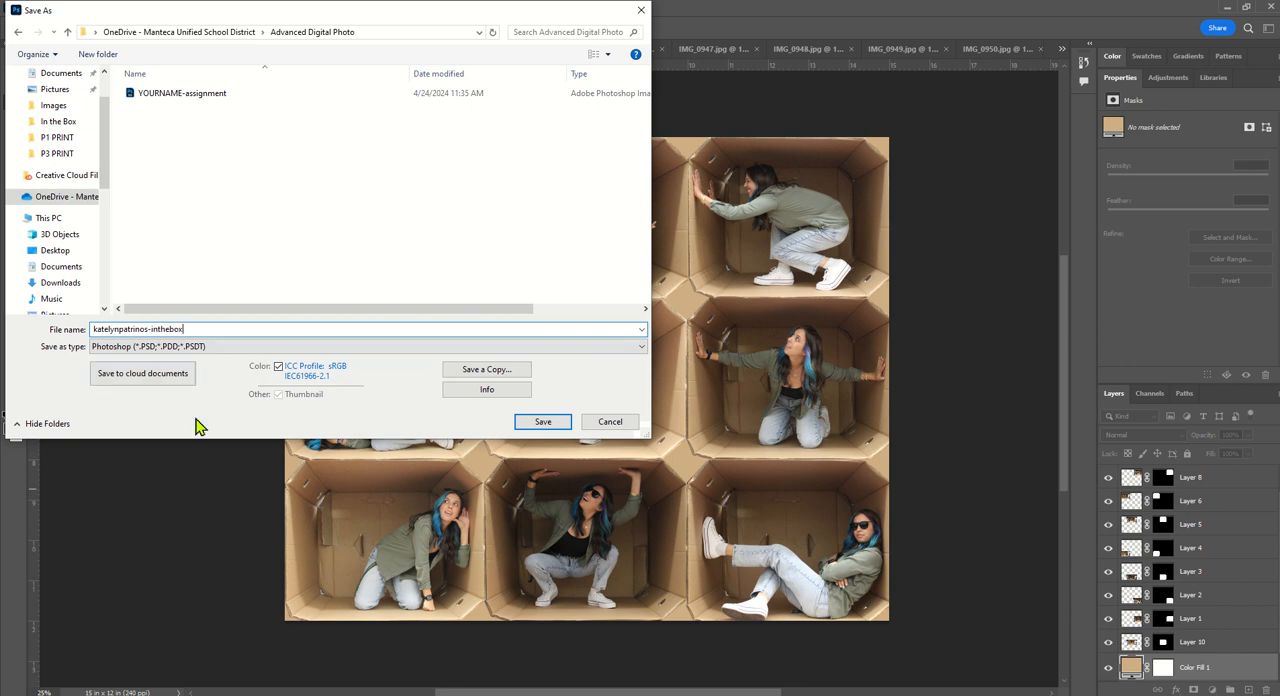
left_click(527, 423)
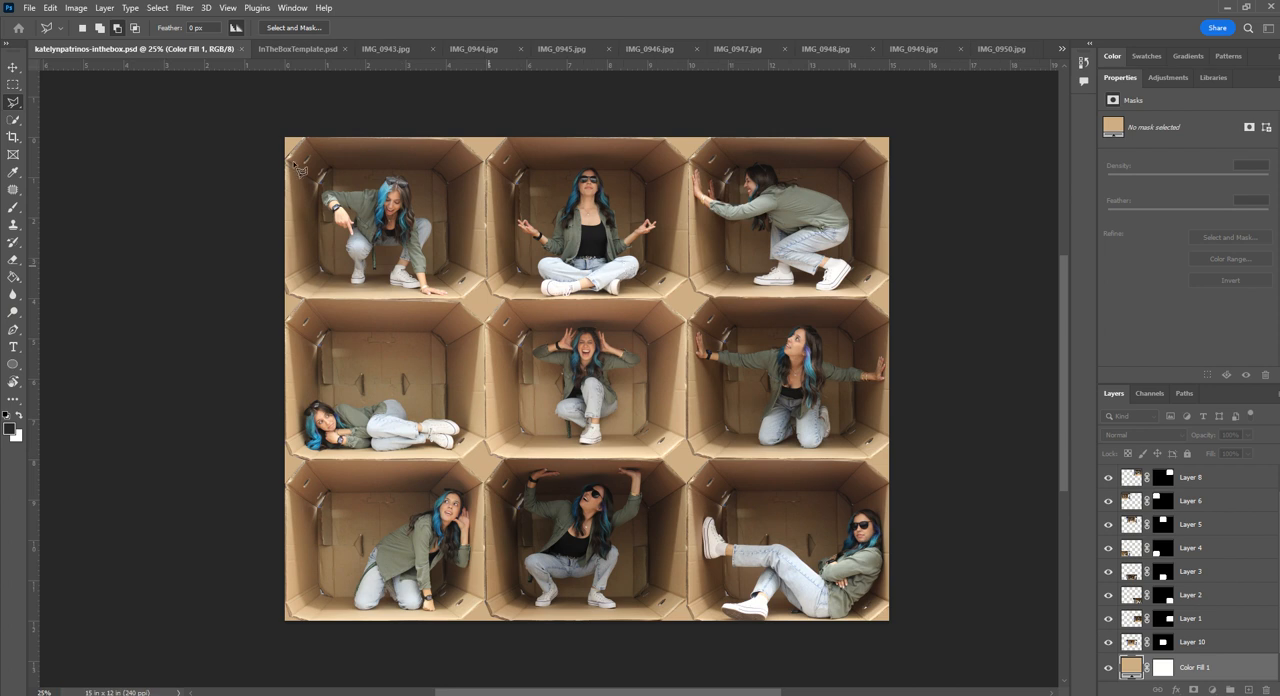
- Quick-export the collage as a JPG under the same file name into OneDrive's Advanced Digital Photo folder
left_click(29, 8)
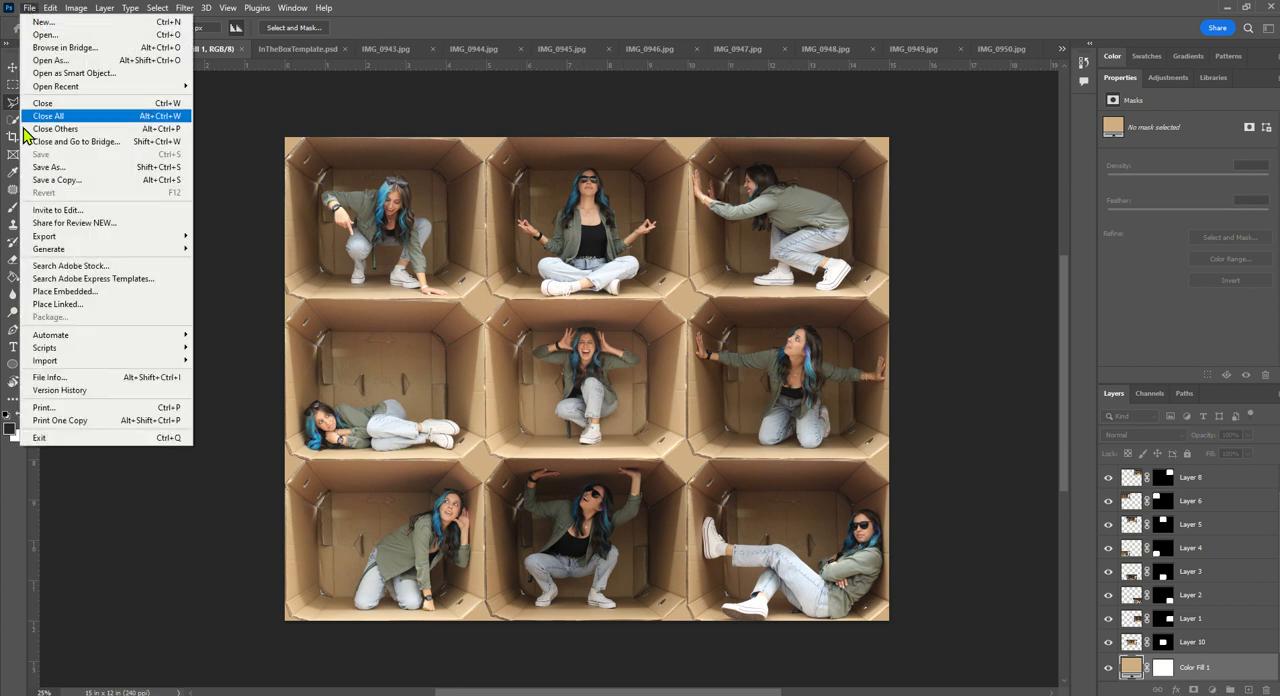
mouse_move(60, 238)
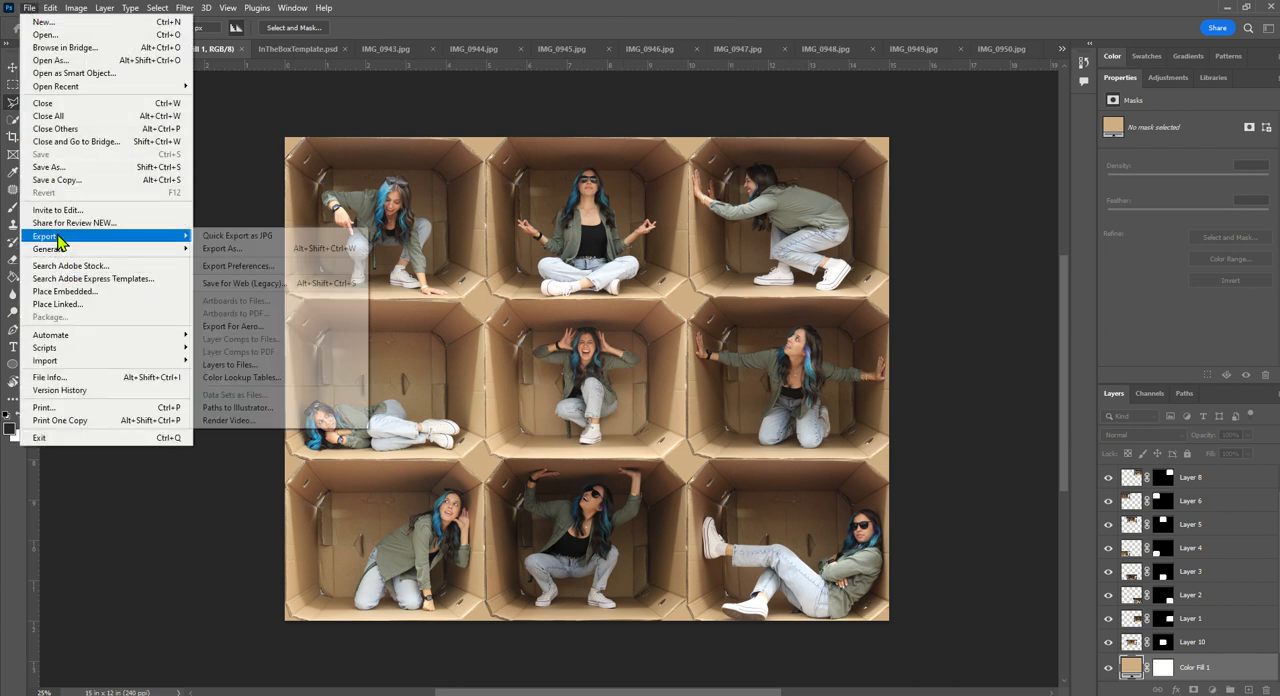
left_click(232, 236)
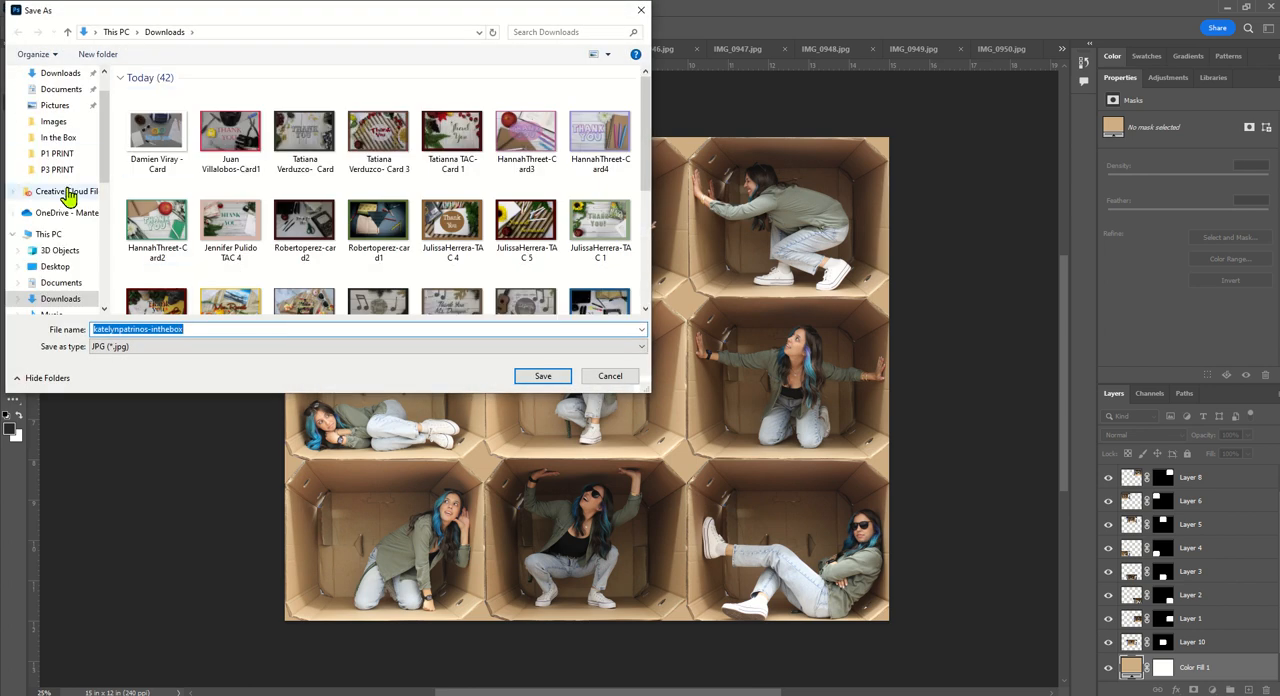
left_click(45, 212)
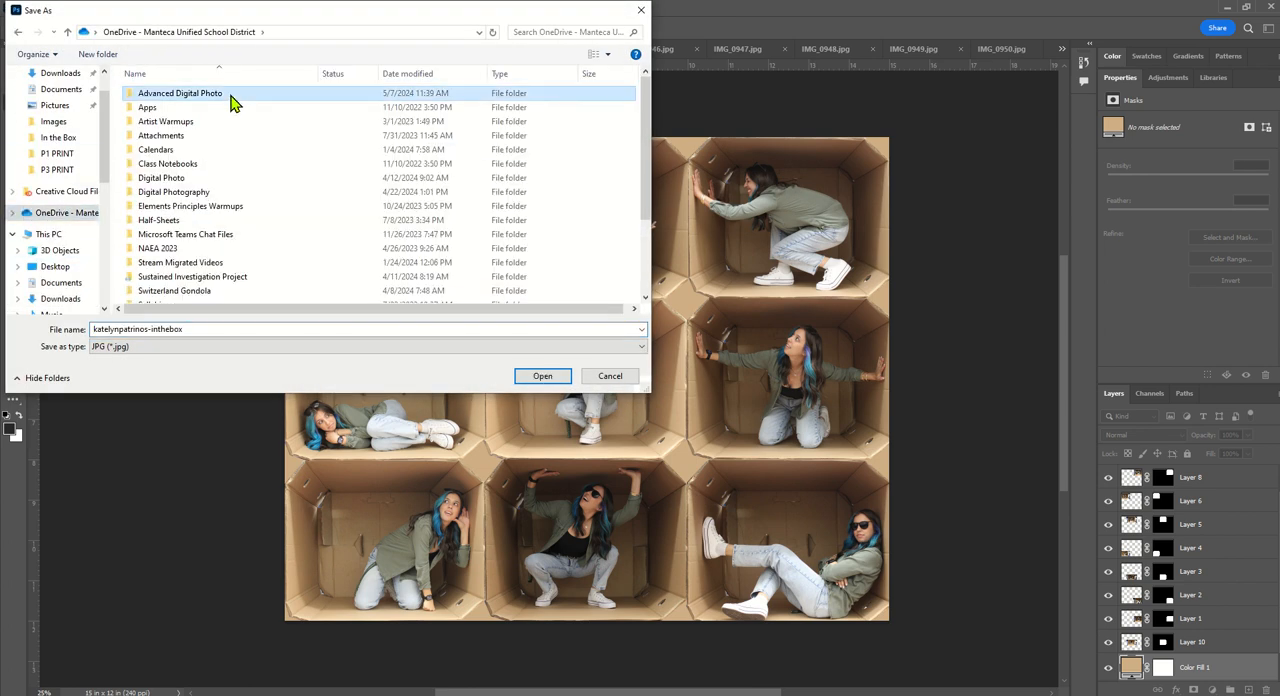
double_click(234, 103)
left_click(530, 380)
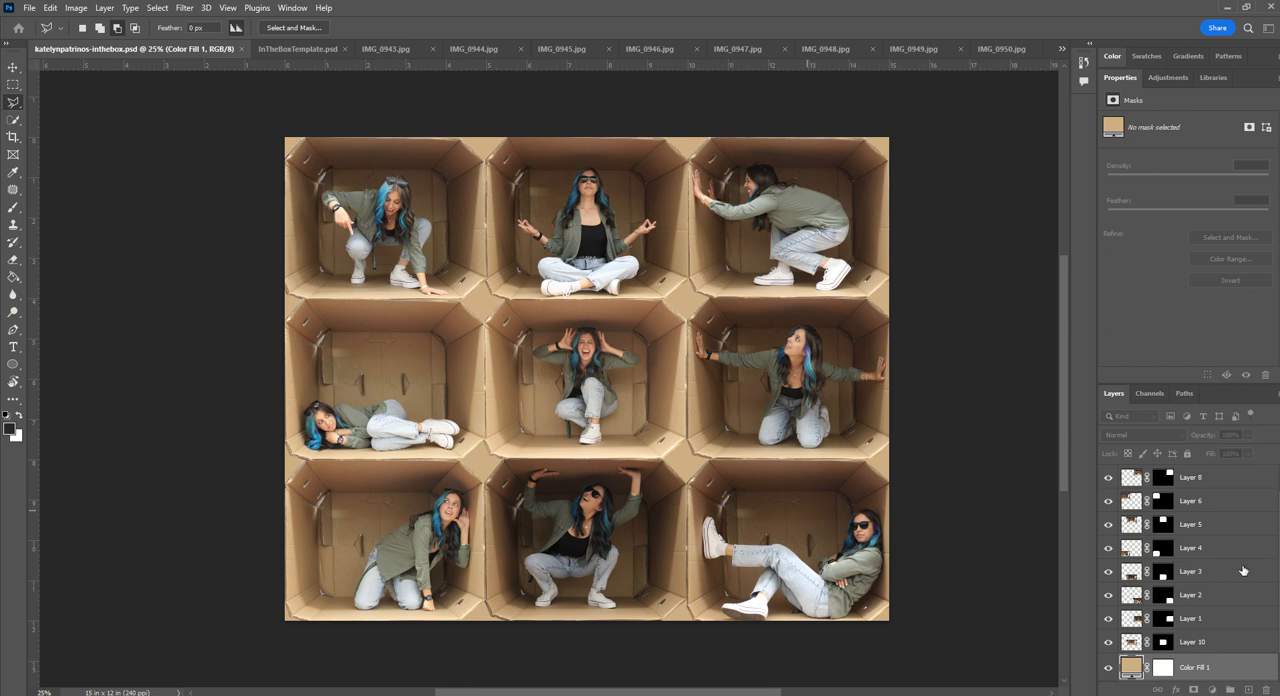
- Try brightening only the bottom-center box with a Brightness/Contrast adjustment clipped to Layer 3, with Brightness at 23
scroll(1235, 580, "down", 1)
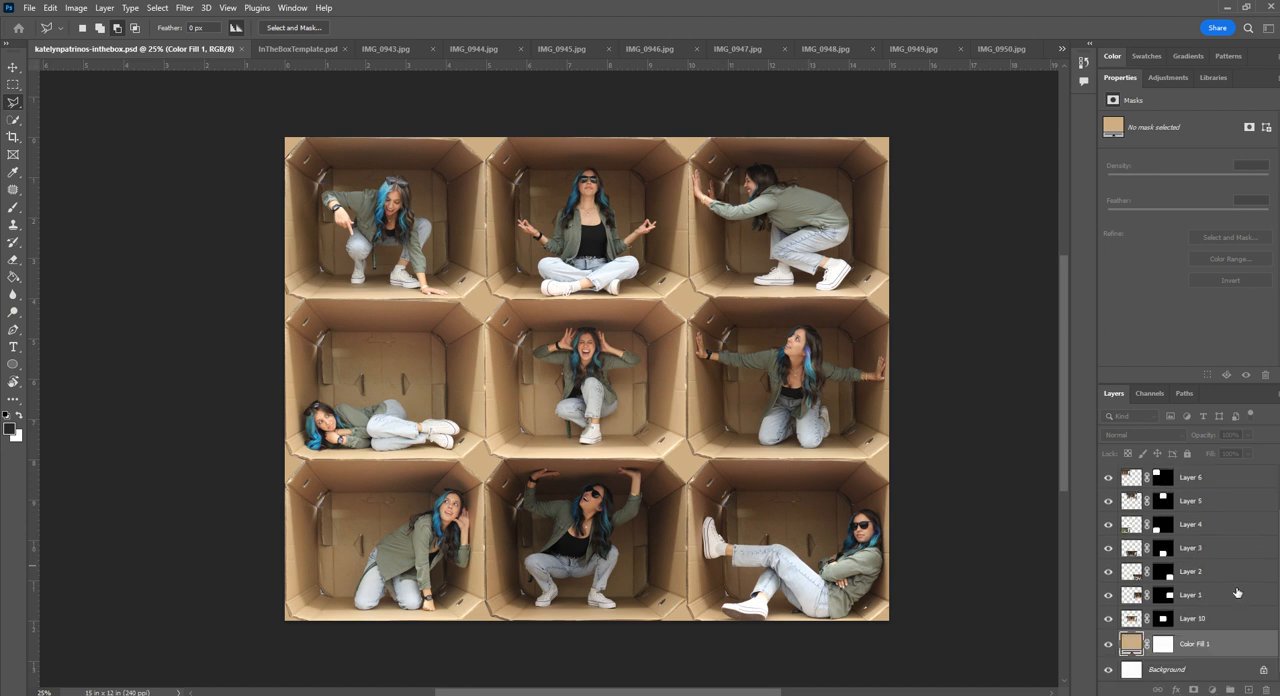
scroll(1237, 593, "up", 2)
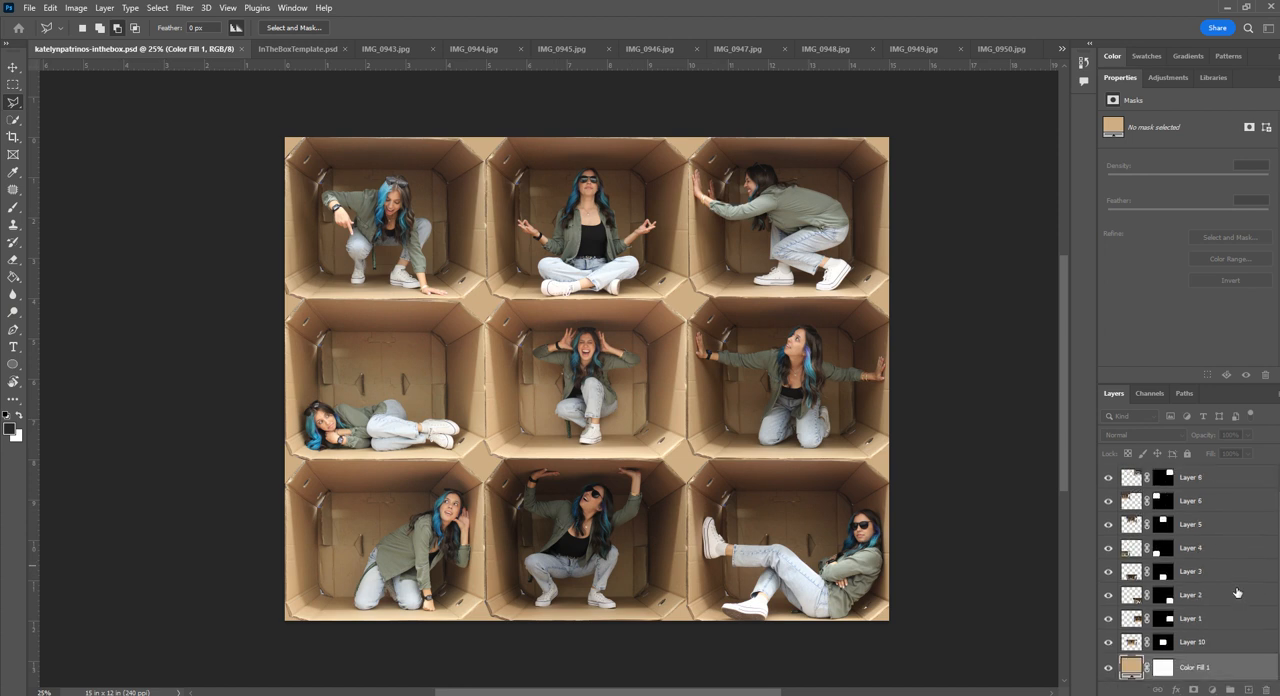
left_click(10, 69)
left_click(588, 511)
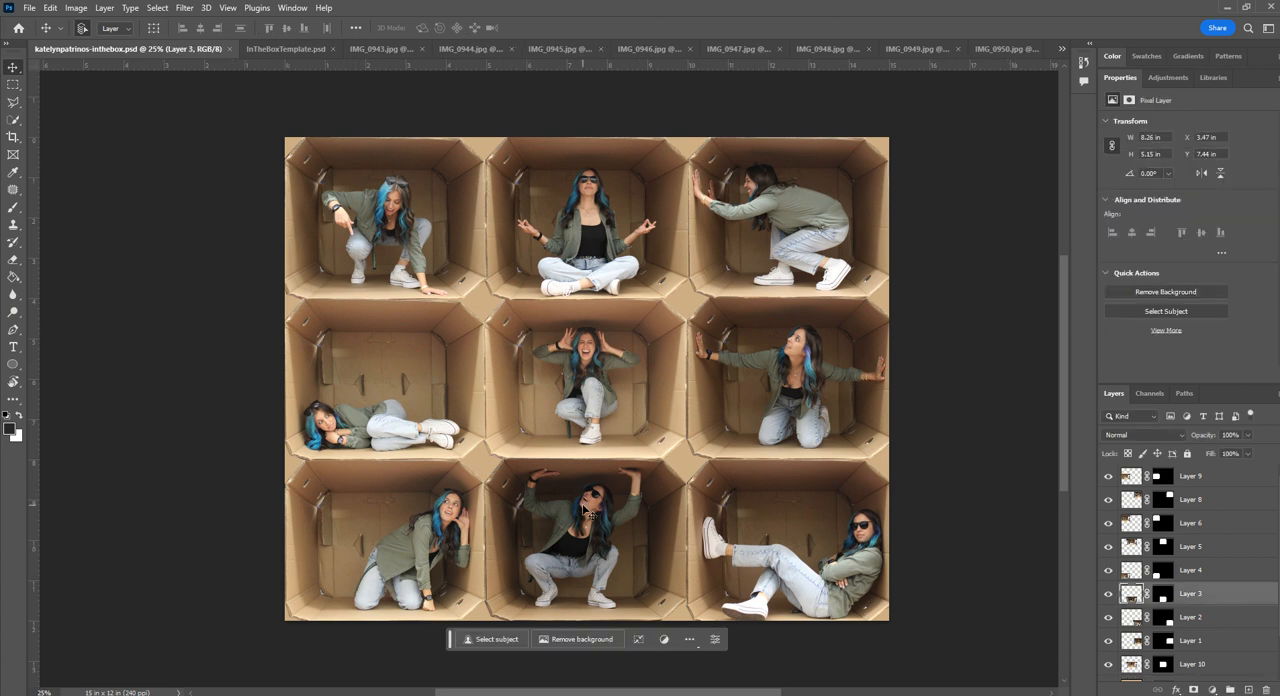
left_click(1212, 690)
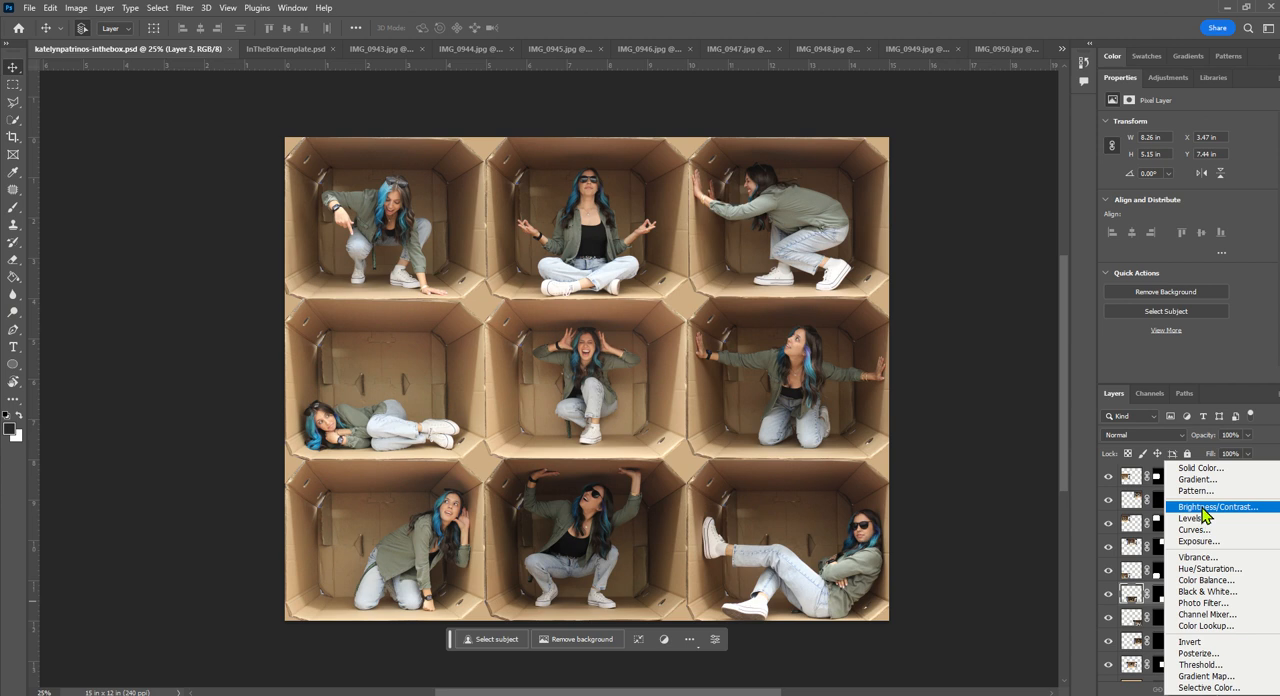
left_click(1203, 512)
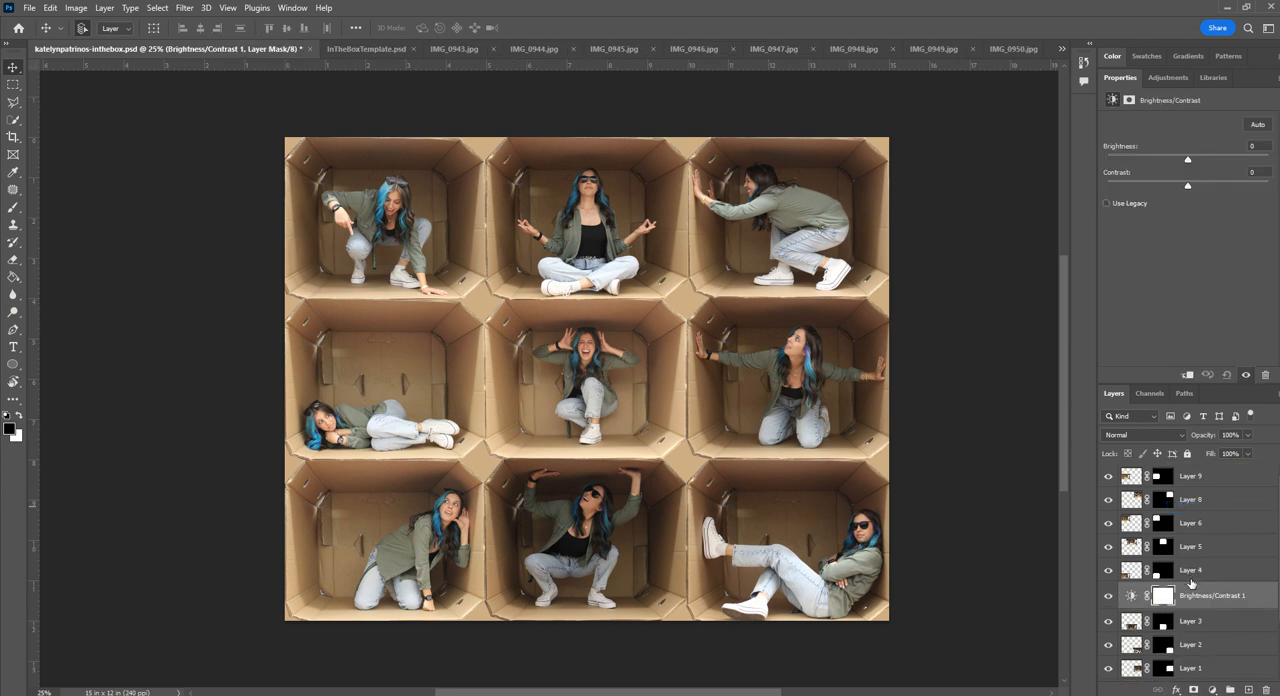
left_click_drag(1188, 160, 1213, 160)
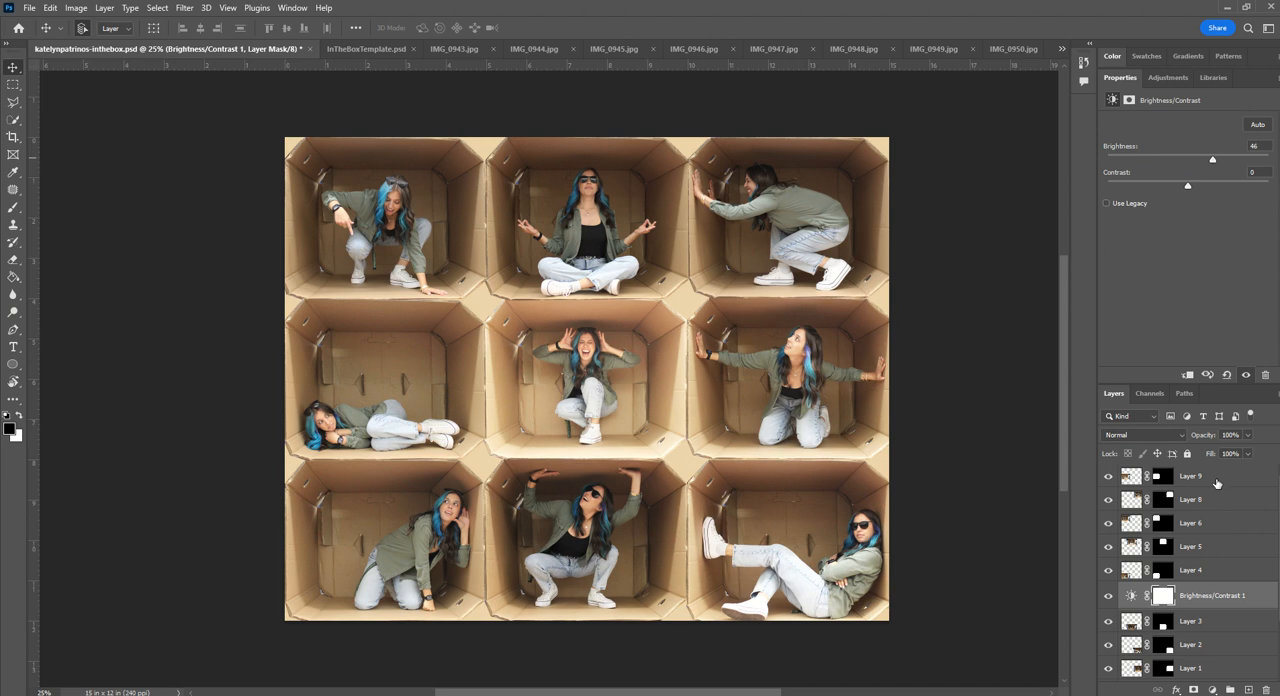
left_click(1186, 375)
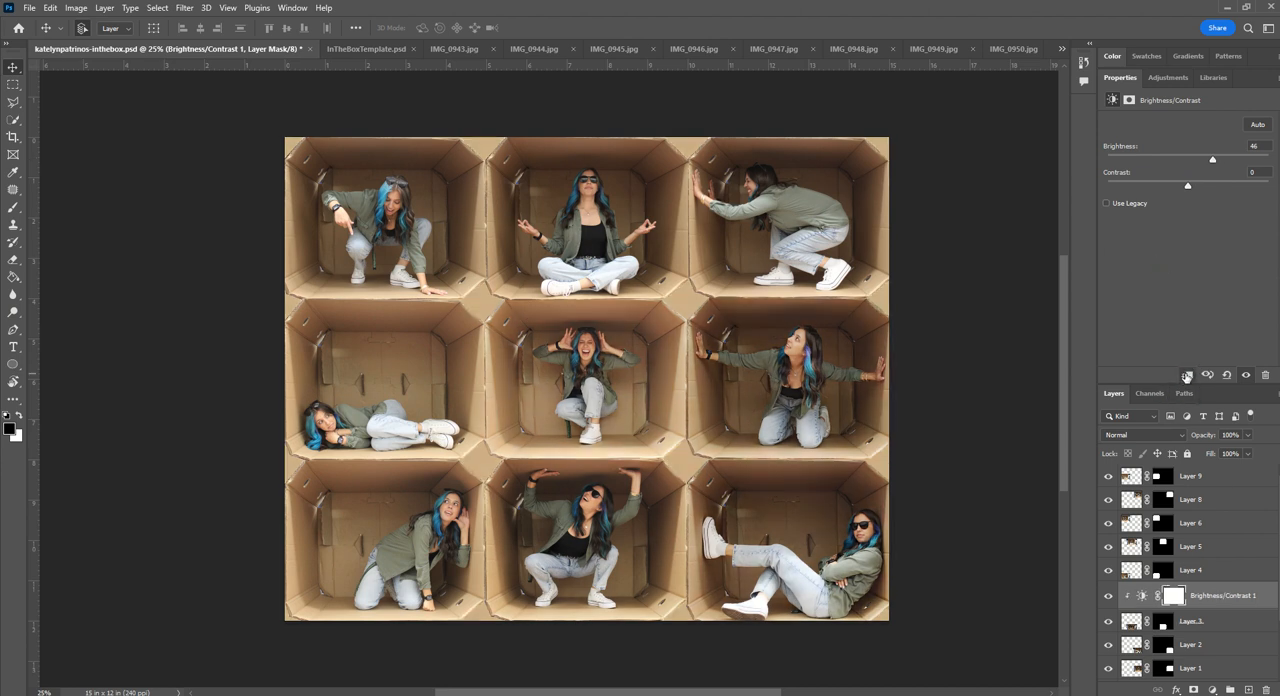
left_click_drag(1213, 159, 1202, 162)
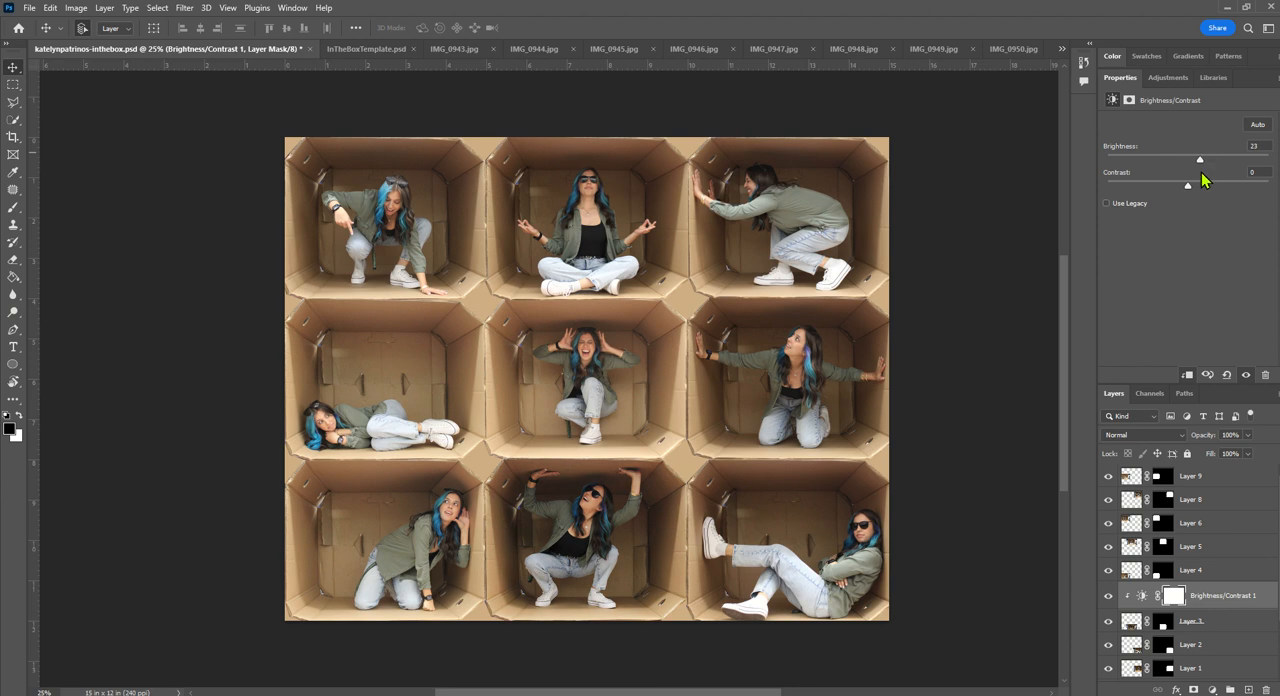
- Replace the Brightness/Contrast adjustment with an Exposure adjustment clipped to Layer 3 and set its Exposure to +0.67
left_click(1195, 621)
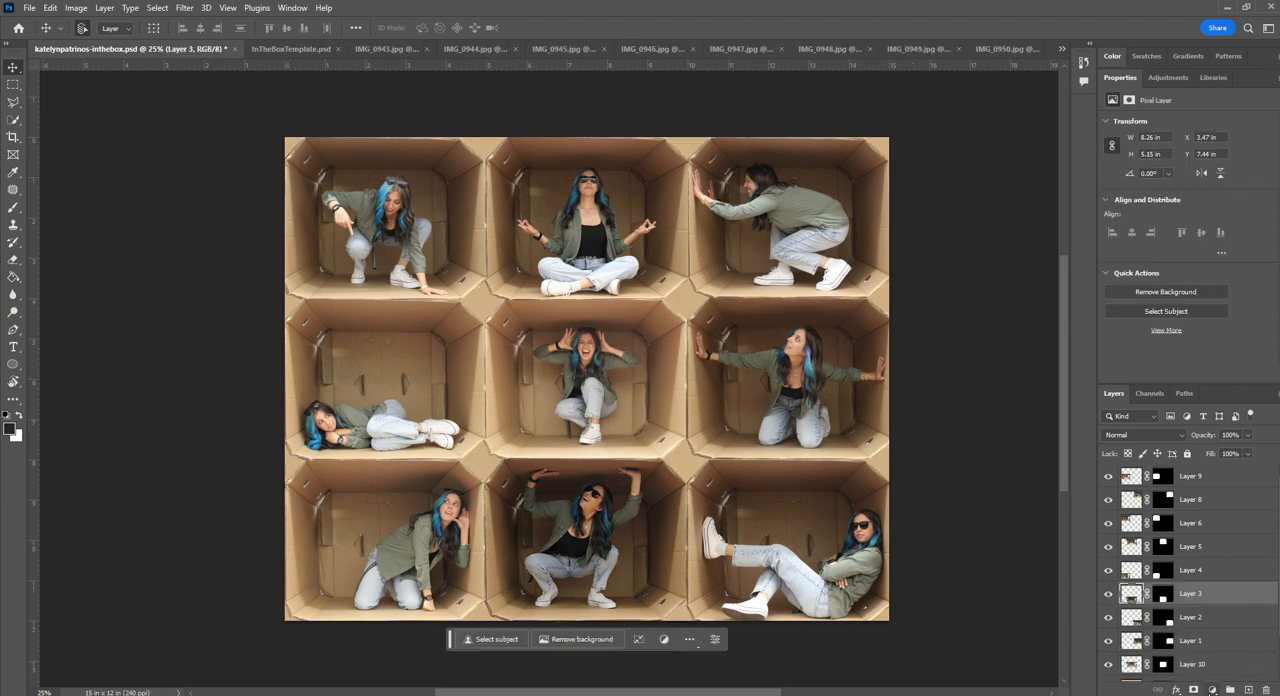
left_click(1212, 689)
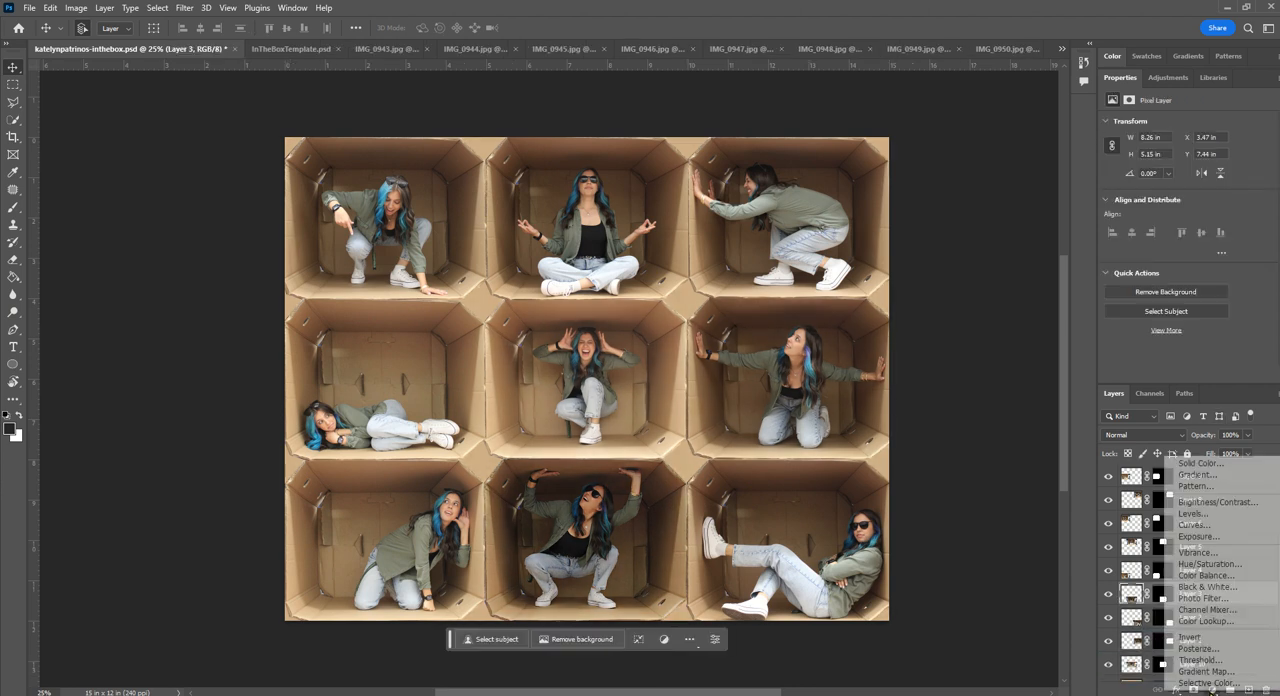
left_click(1203, 537)
left_click(1188, 375)
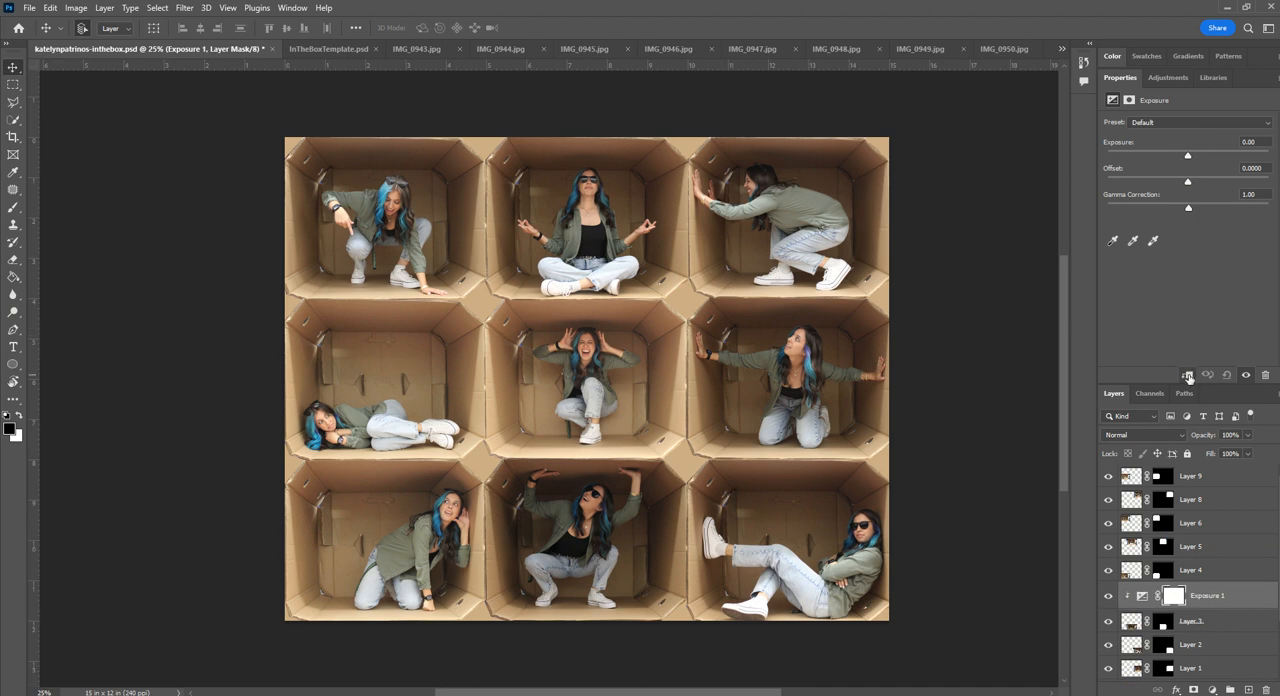
left_click_drag(1186, 157, 1197, 156)
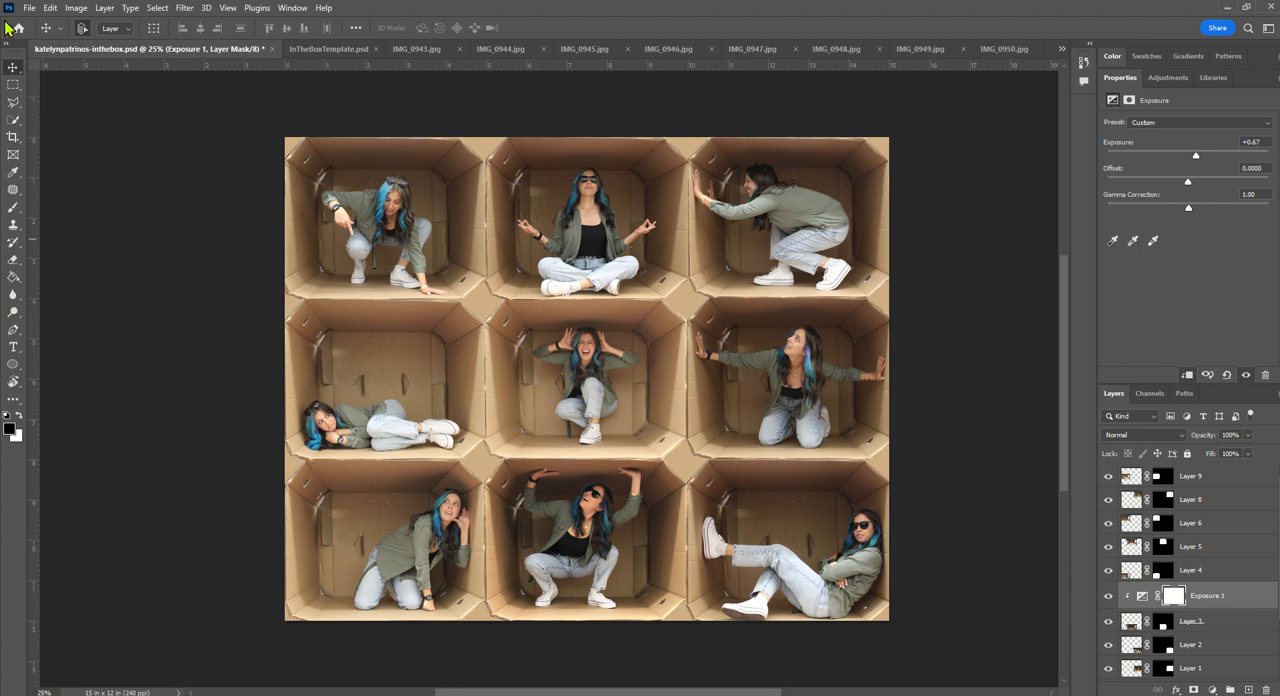
- Save the updated collage and quick-export it as a JPG, replacing the existing JPG in the Advanced Digital Photo folder
left_click(32, 8)
left_click(60, 164)
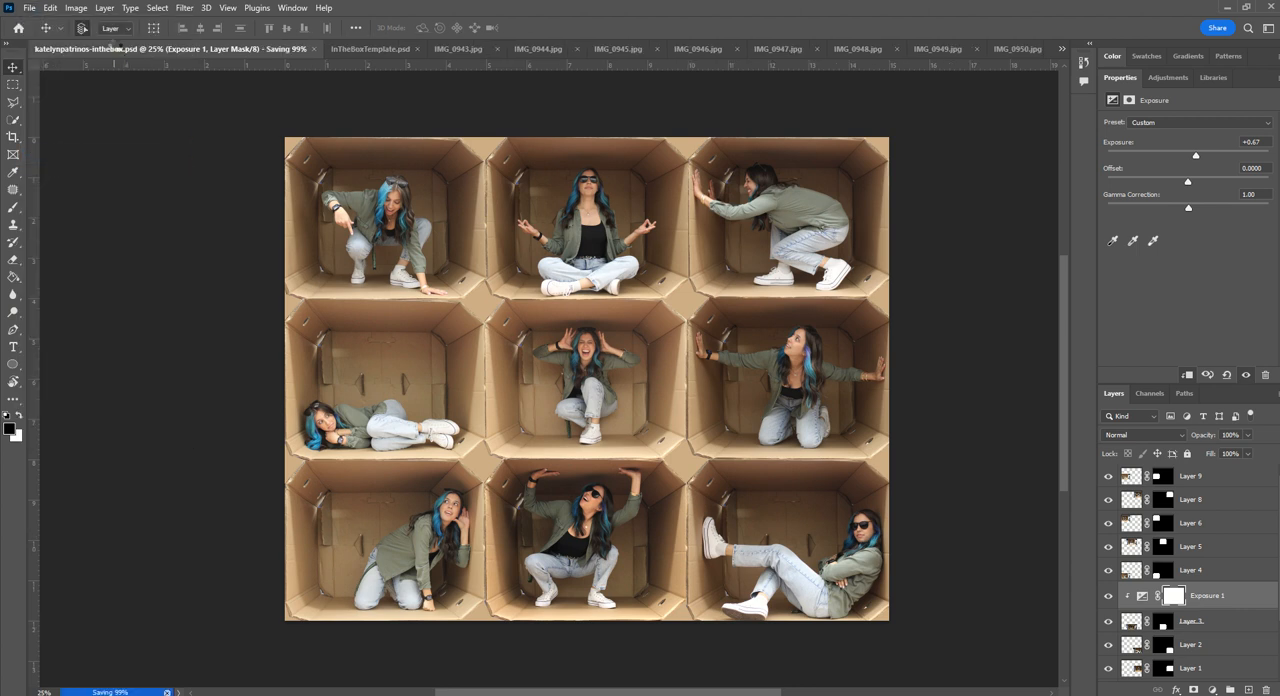
left_click(30, 8)
mouse_move(86, 252)
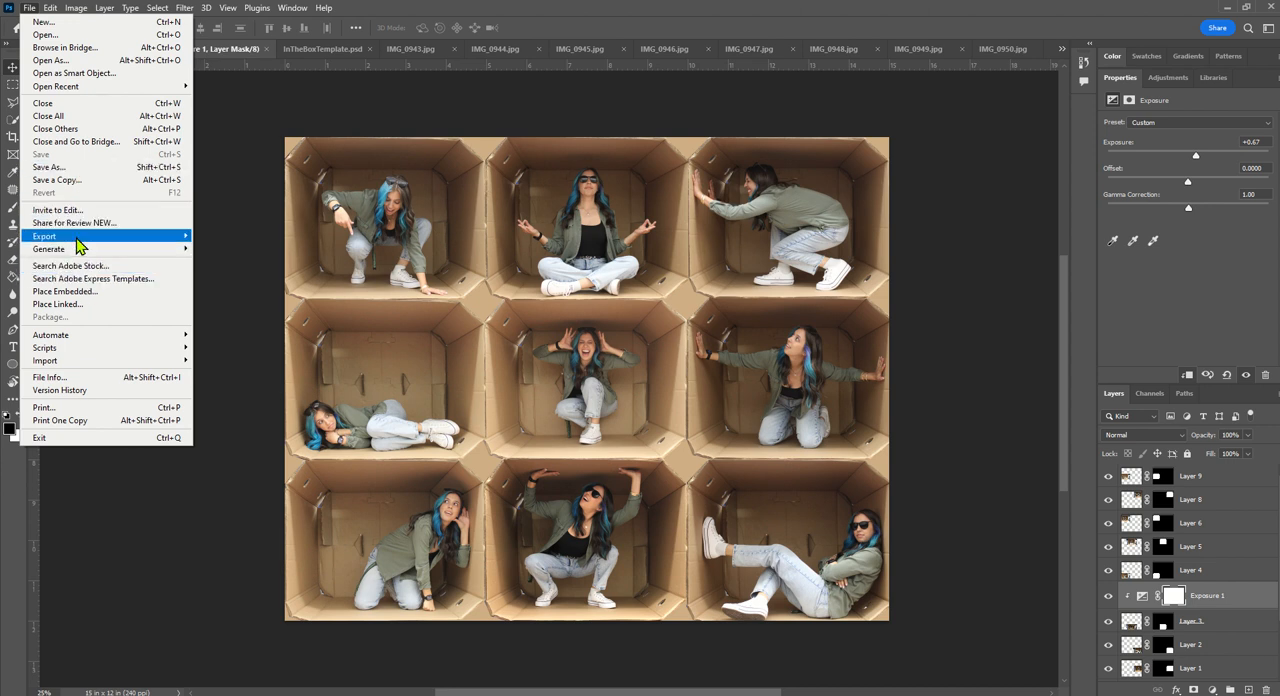
left_click(264, 240)
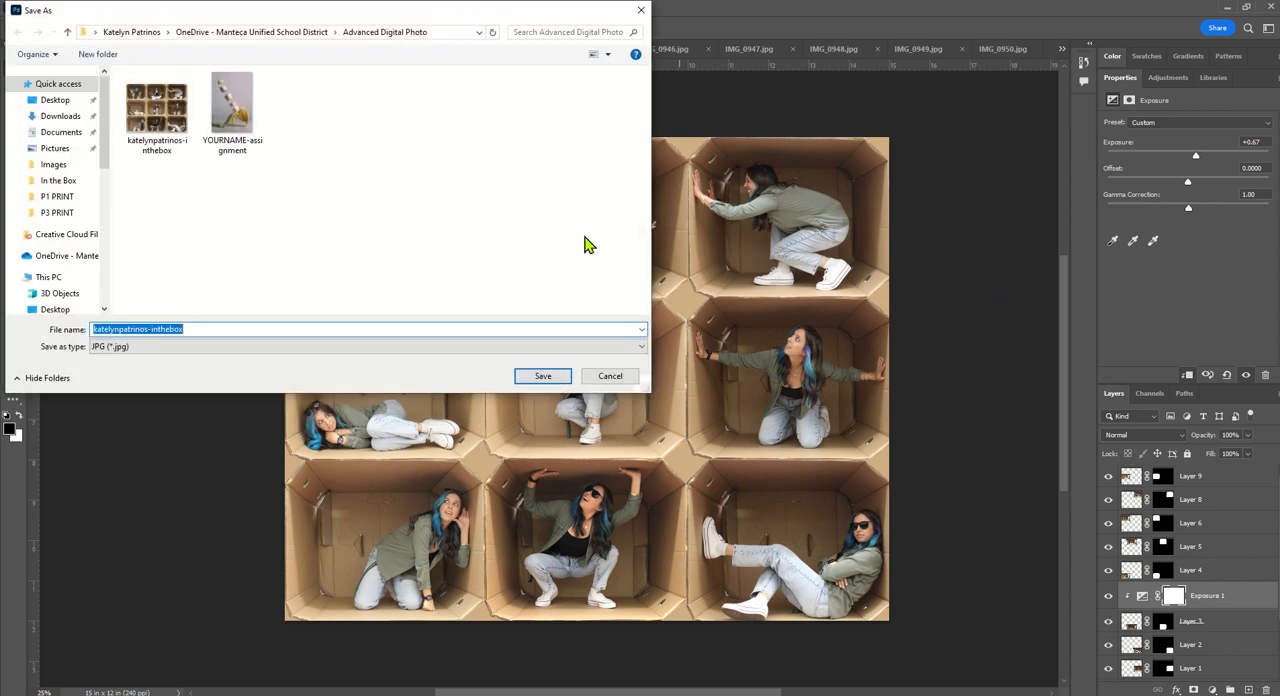
left_click(542, 376)
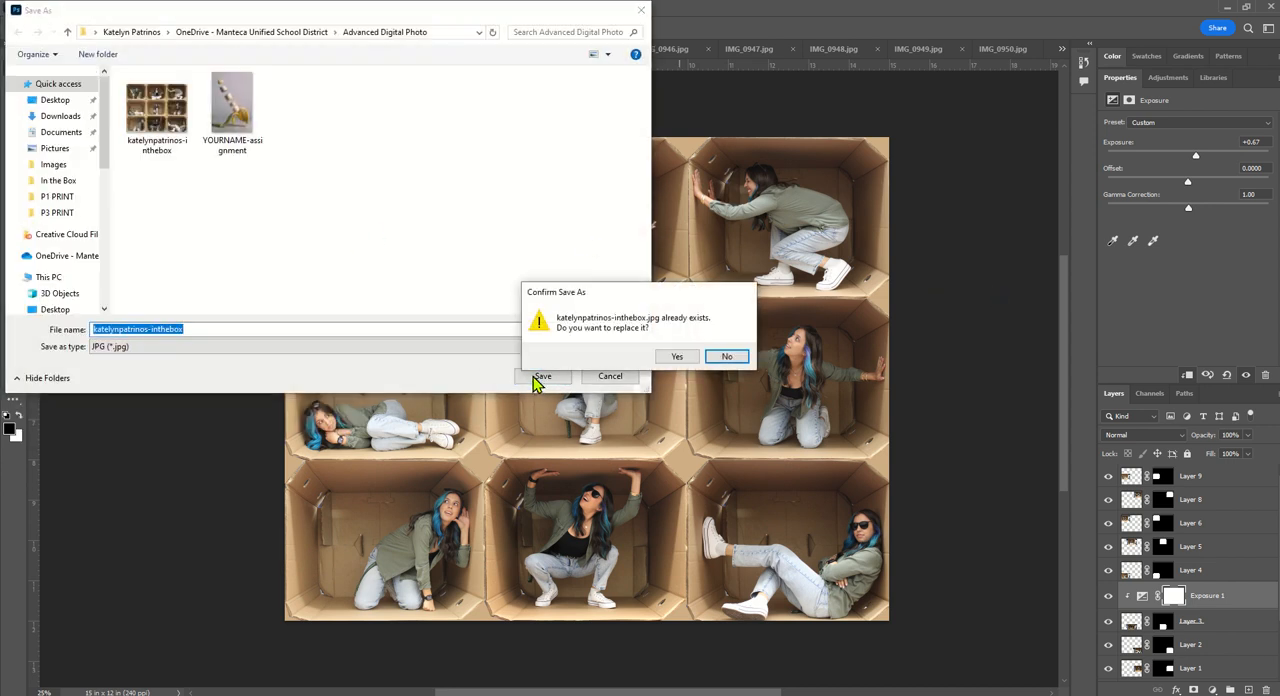
left_click(677, 358)
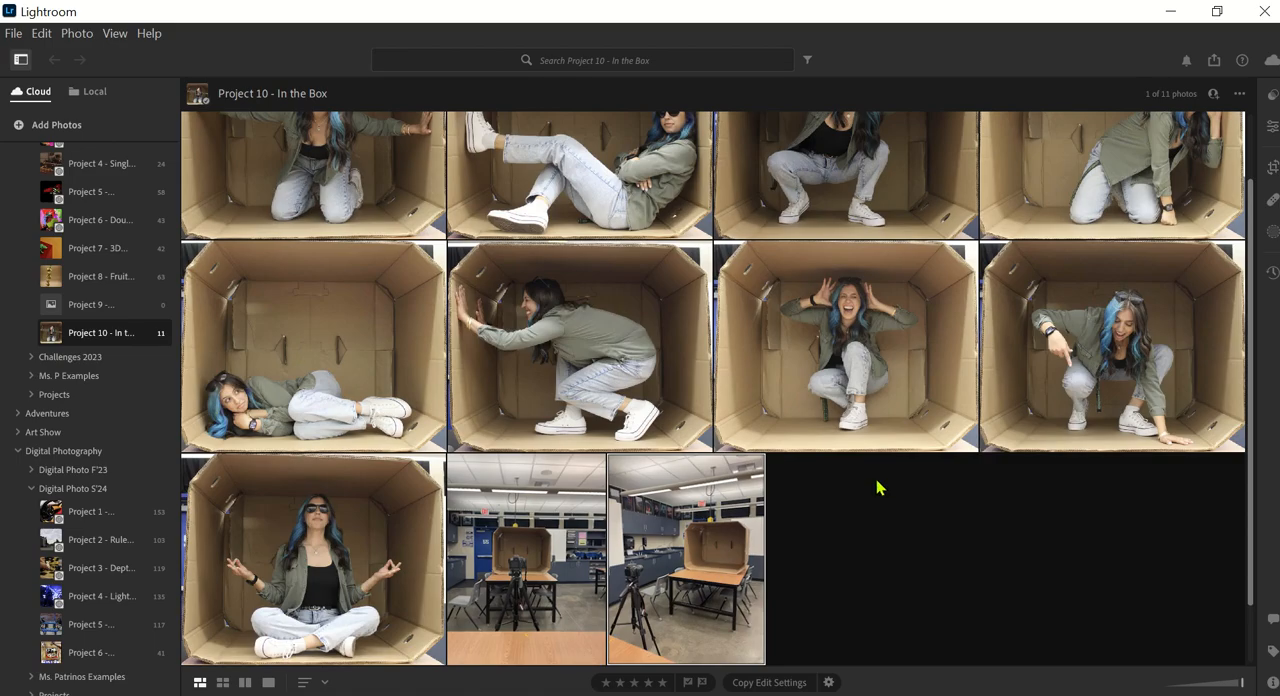
- Switch to Lightroom and import the collage JPG from OneDrive's Advanced Digital Photo folder into the Project 10 - In the Box album
scroll(848, 320, "up", 1)
scroll(862, 300, "down", 2)
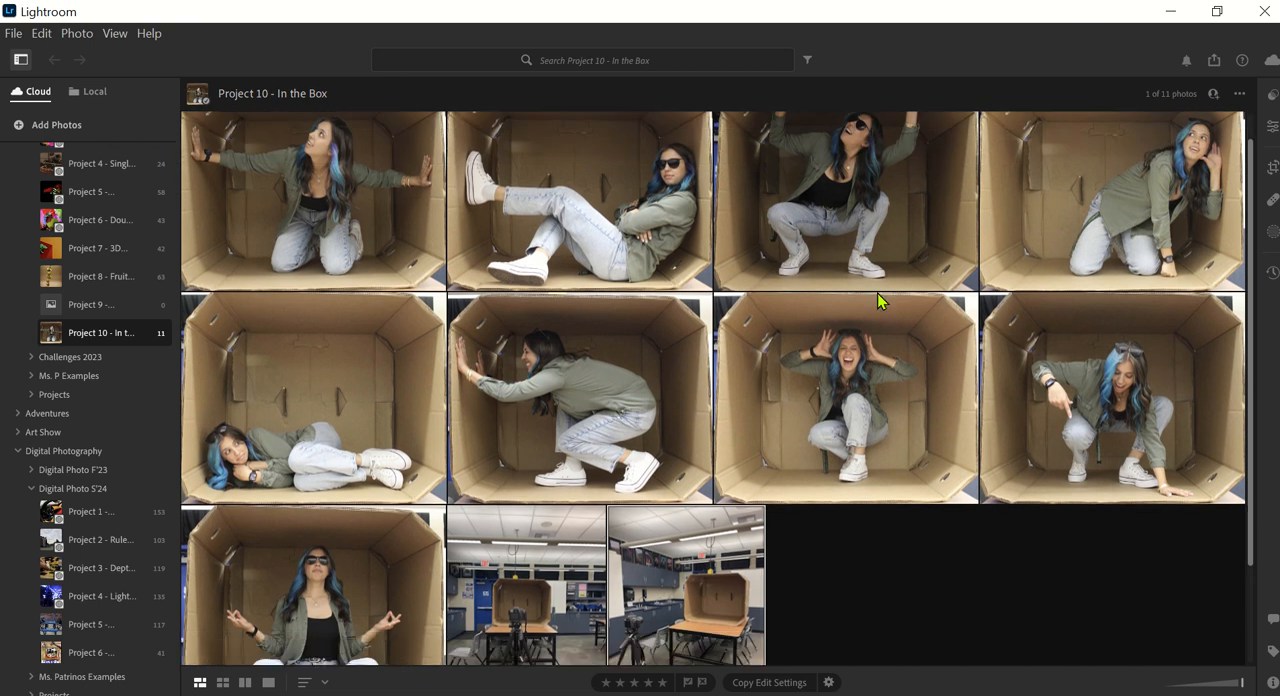
scroll(140, 200, "up", 1)
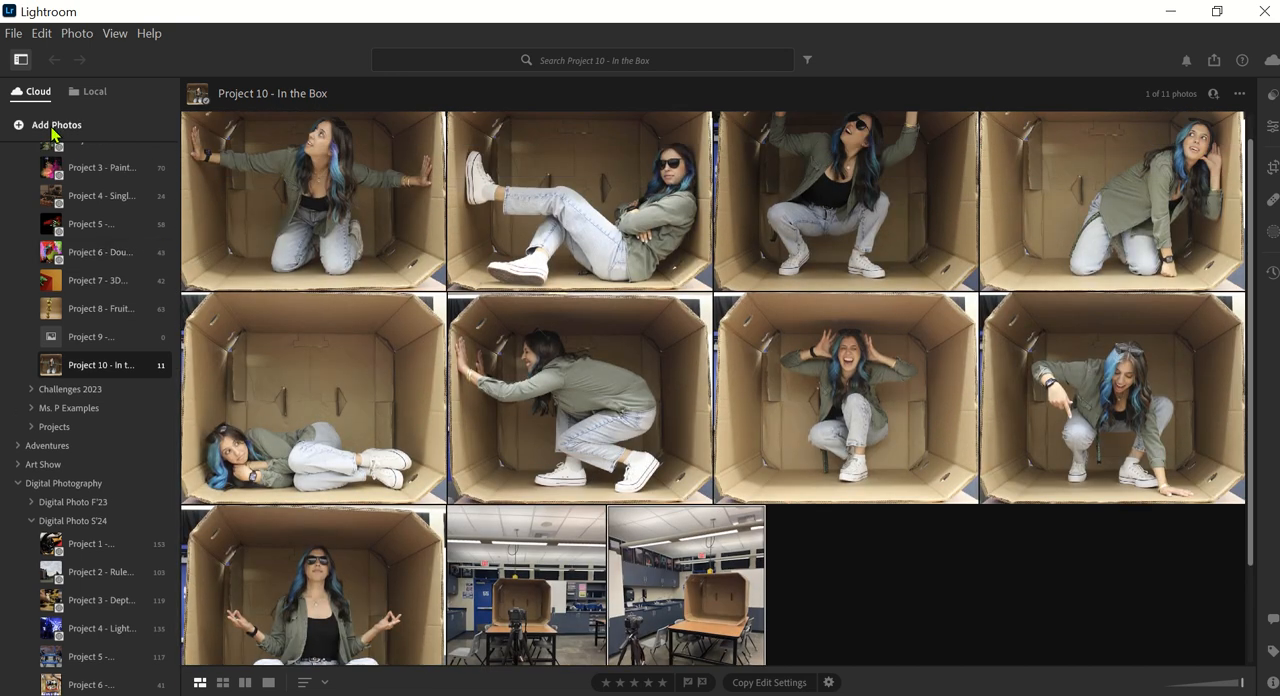
left_click(53, 128)
left_click(68, 151)
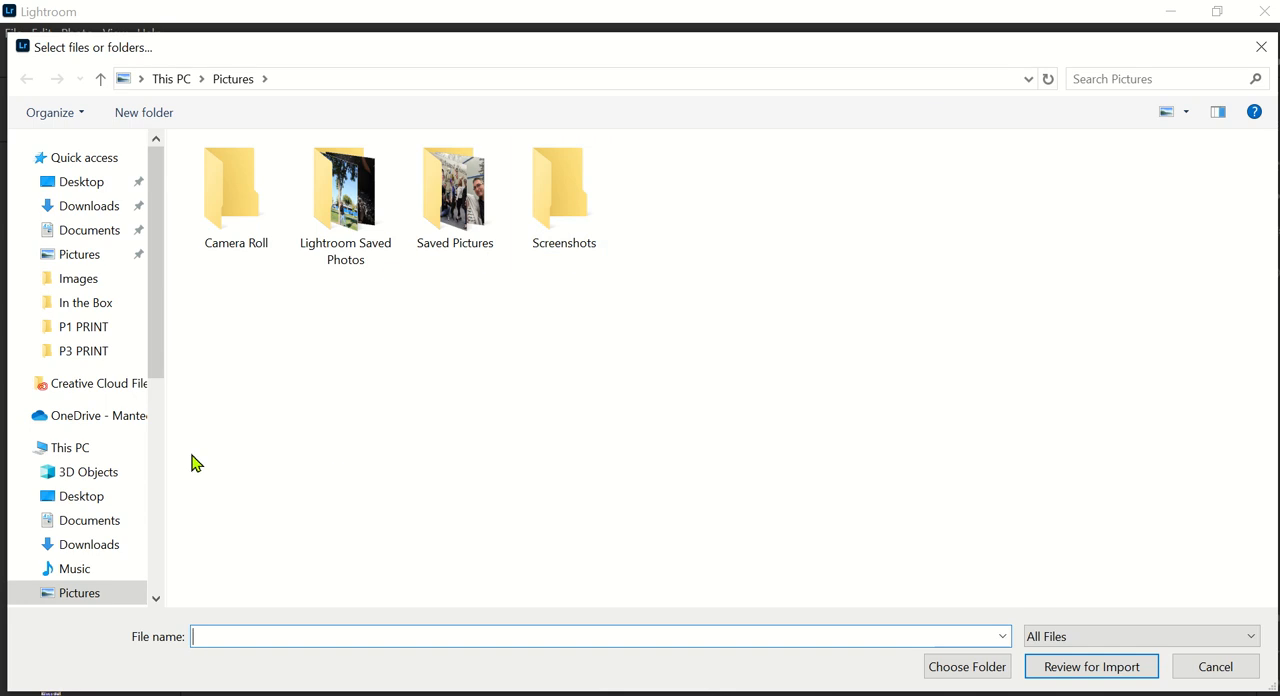
left_click(94, 416)
double_click(277, 175)
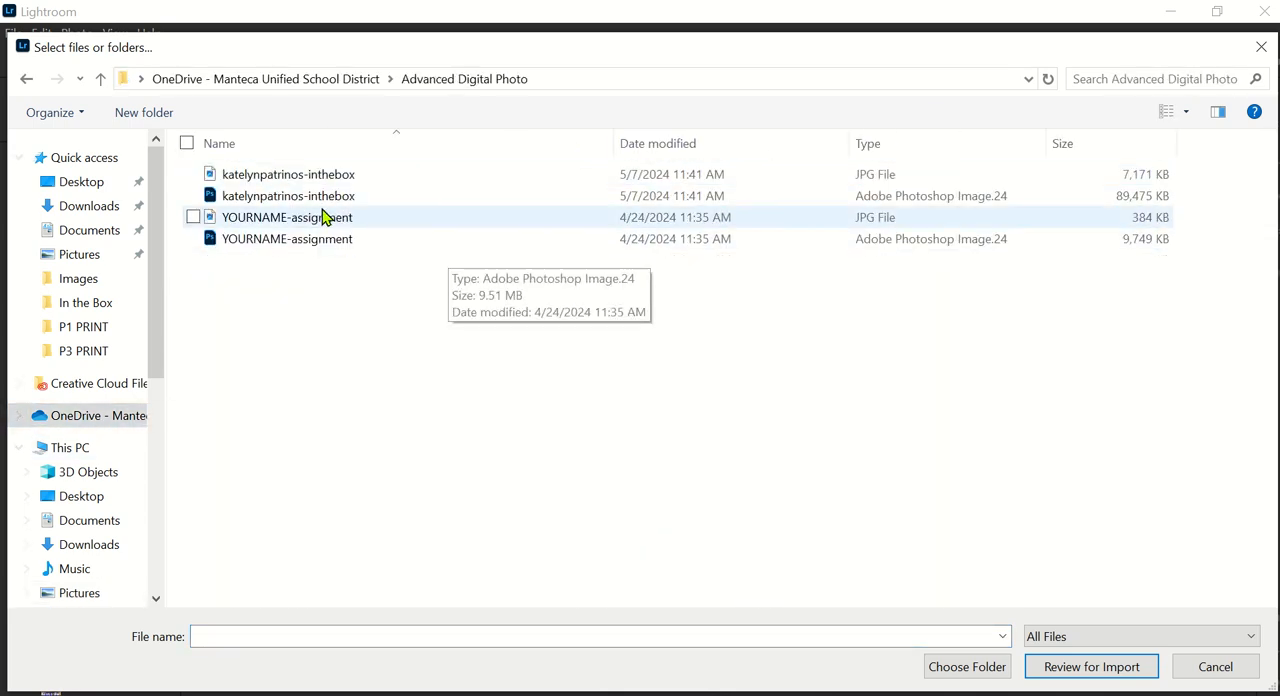
double_click(293, 176)
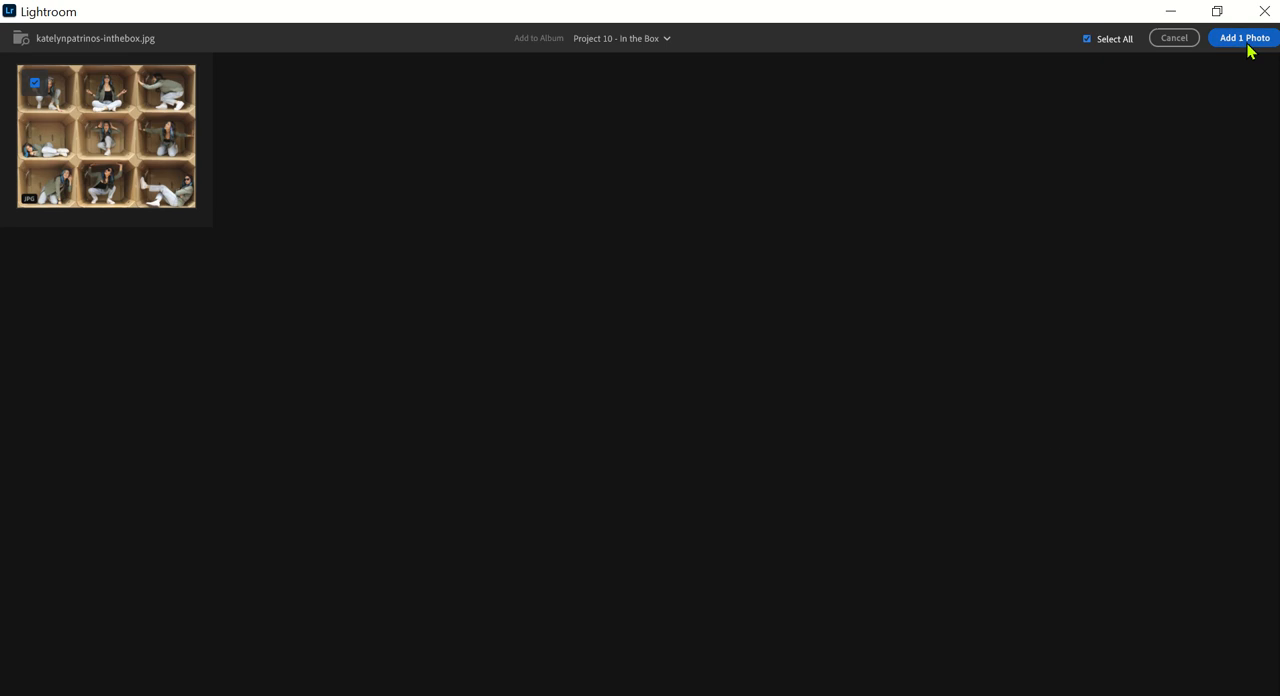
left_click(1240, 42)
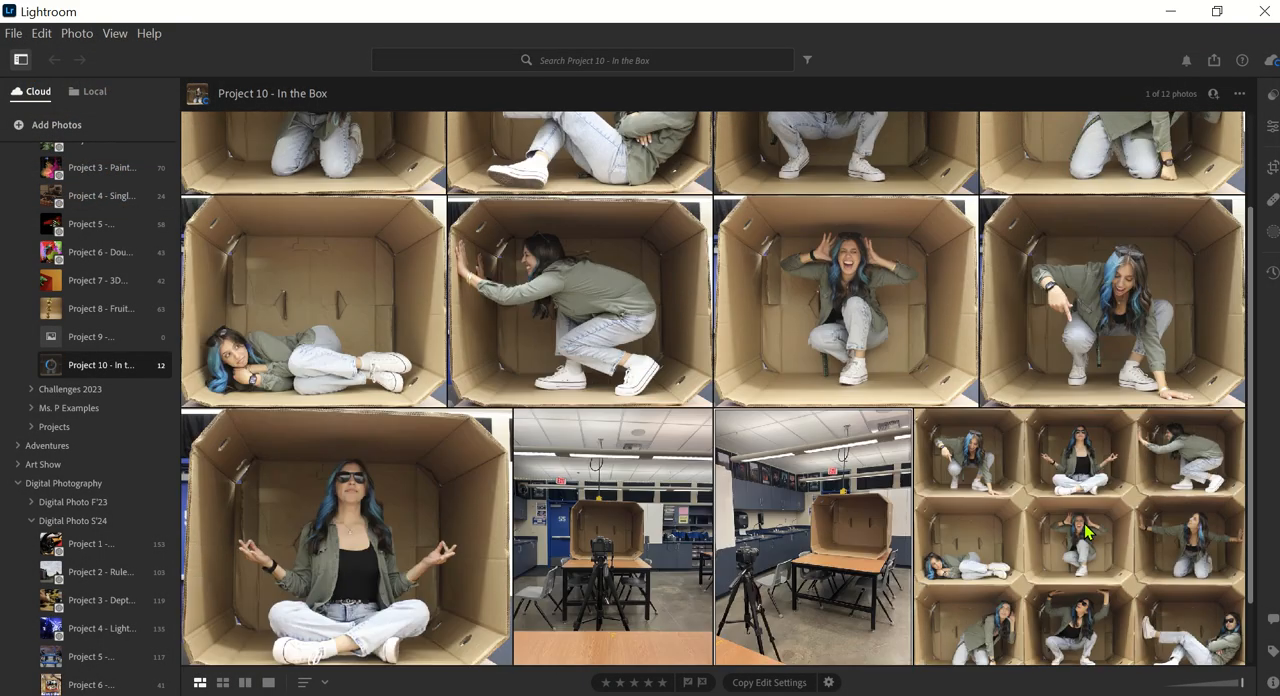
- Open the collage photo in the album, apply the first recommended preset, and set its Amount to 62
double_click(1070, 510)
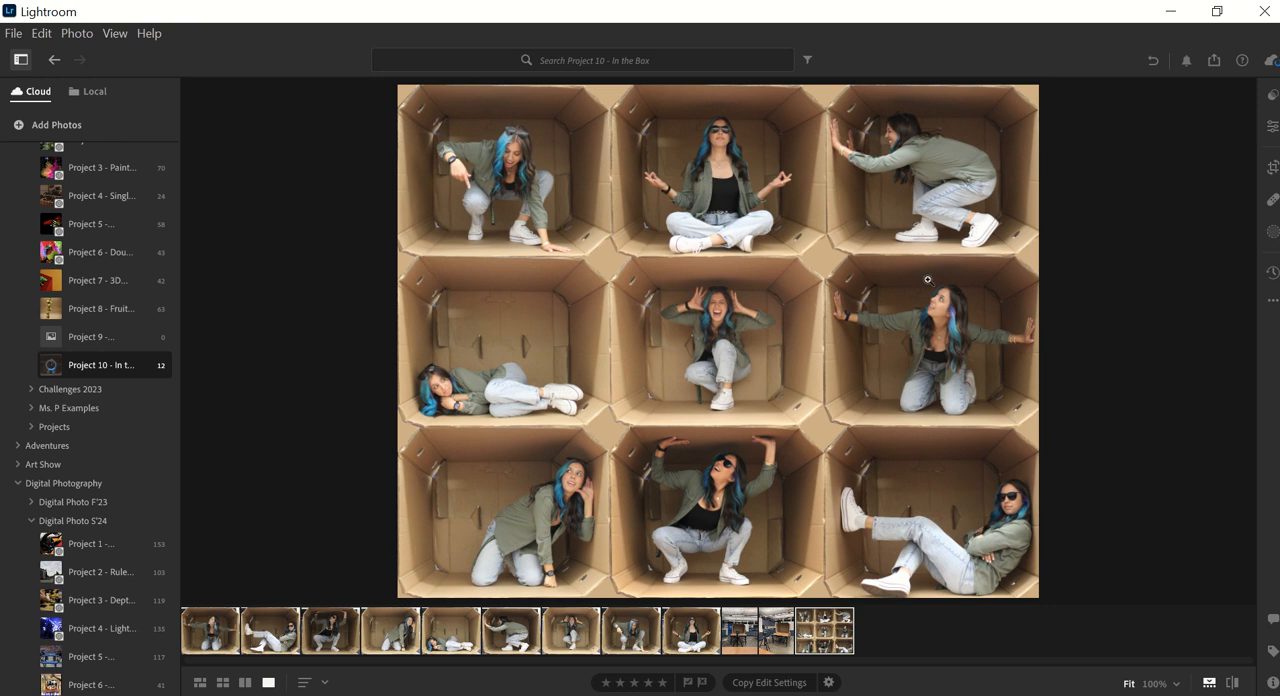
left_click(1272, 126)
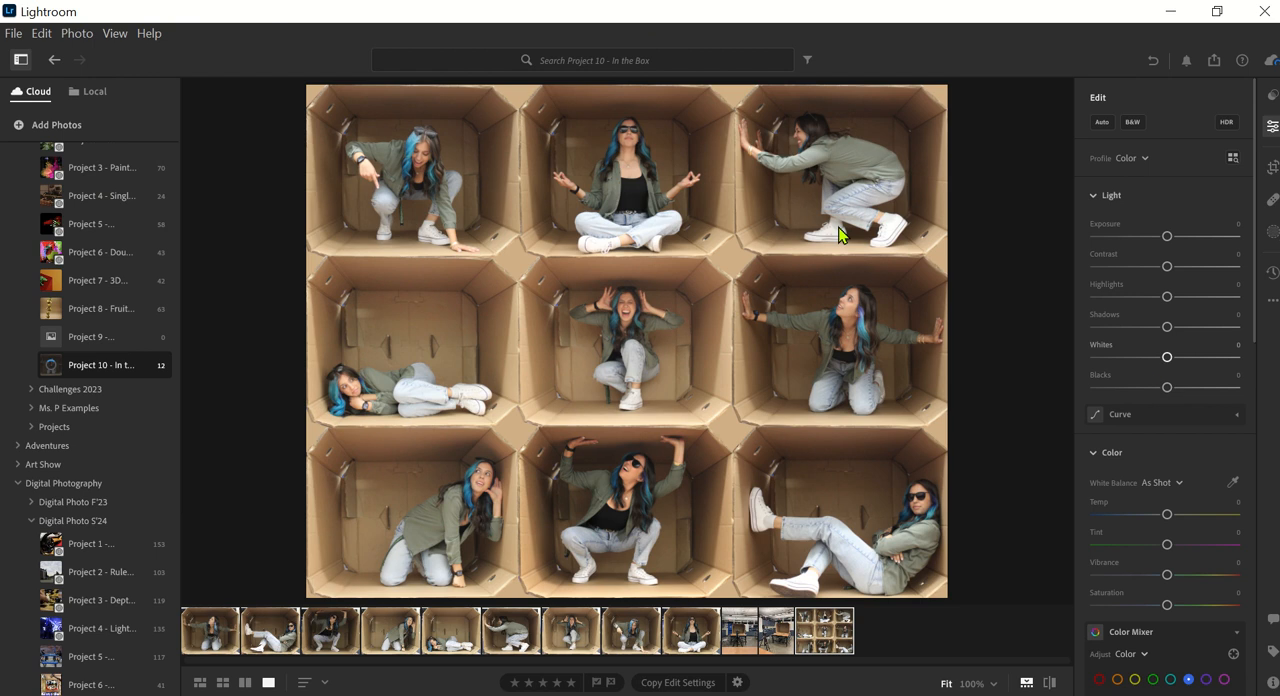
left_click(1272, 97)
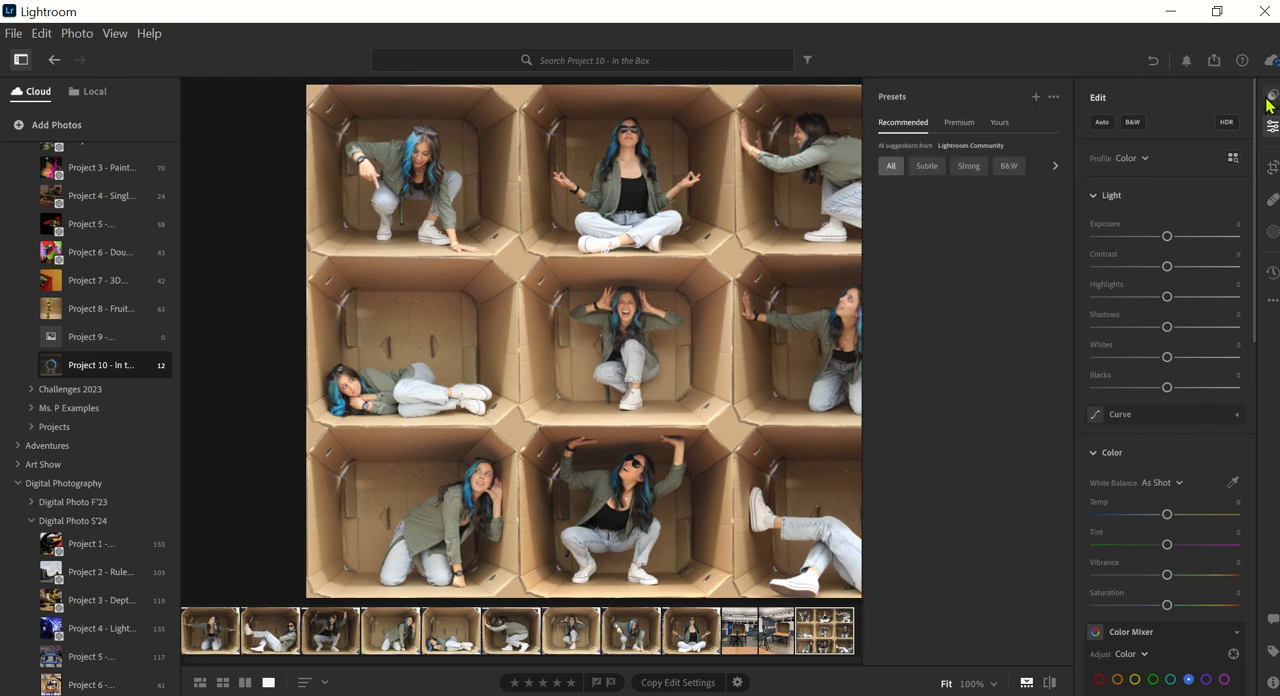
left_click(1272, 126)
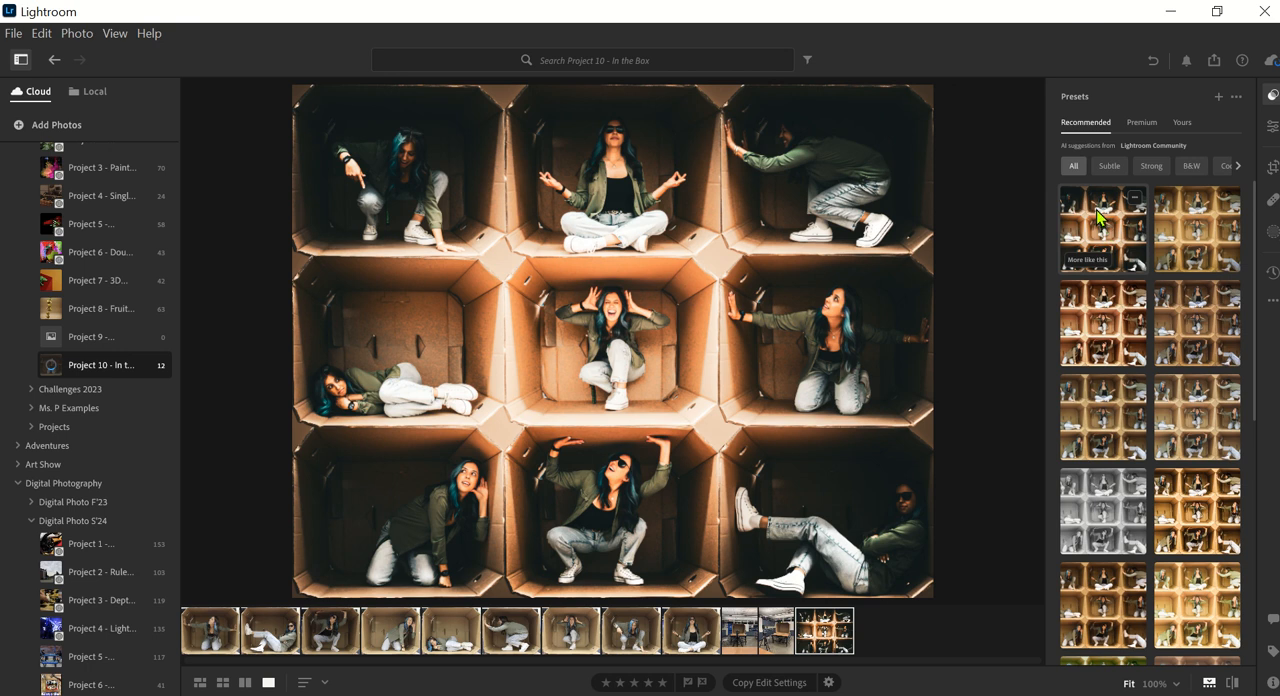
left_click(1098, 218)
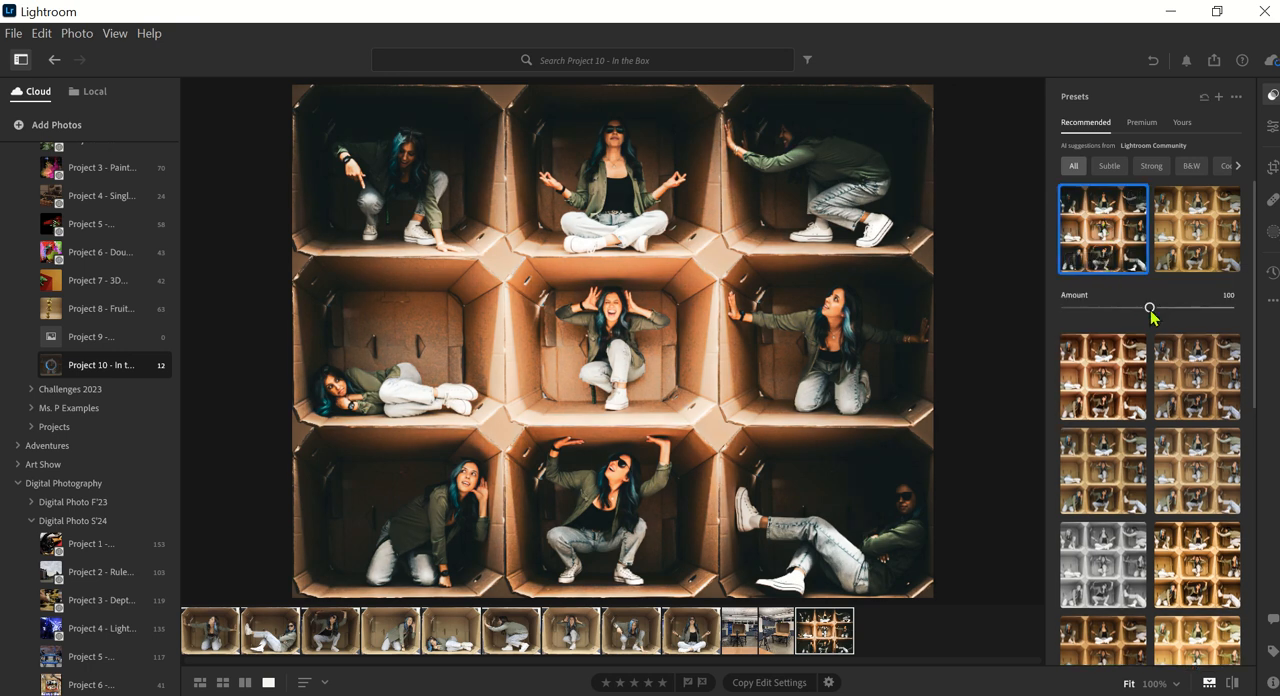
left_click_drag(1150, 316, 1118, 309)
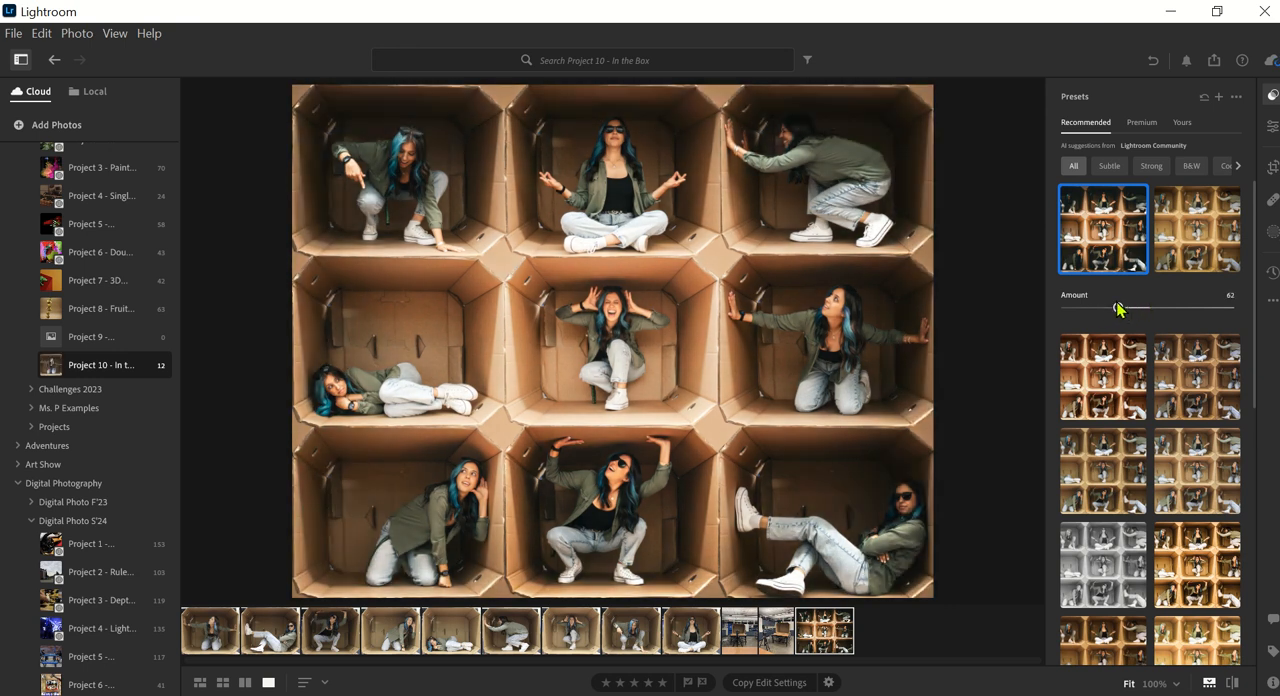
- Lighten the collage's dark edges by setting the Vignette effect to -16
left_click(1272, 126)
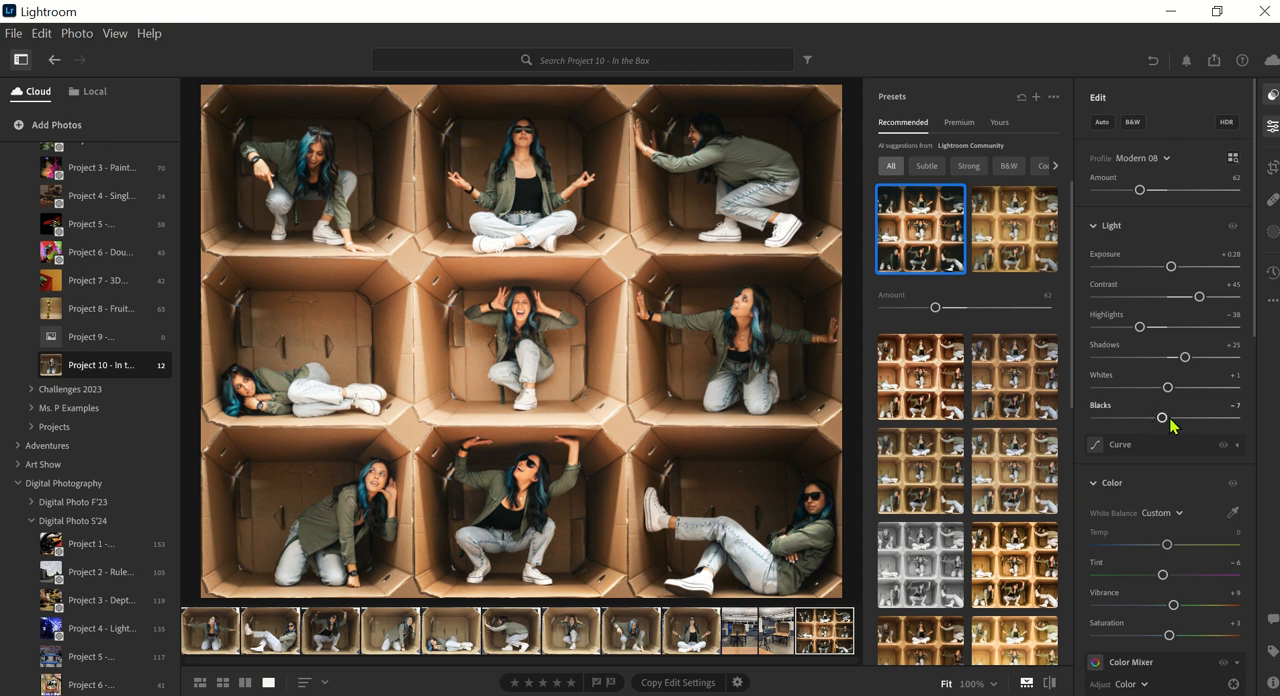
scroll(1166, 425, "down", 7)
scroll(1143, 457, "down", 5)
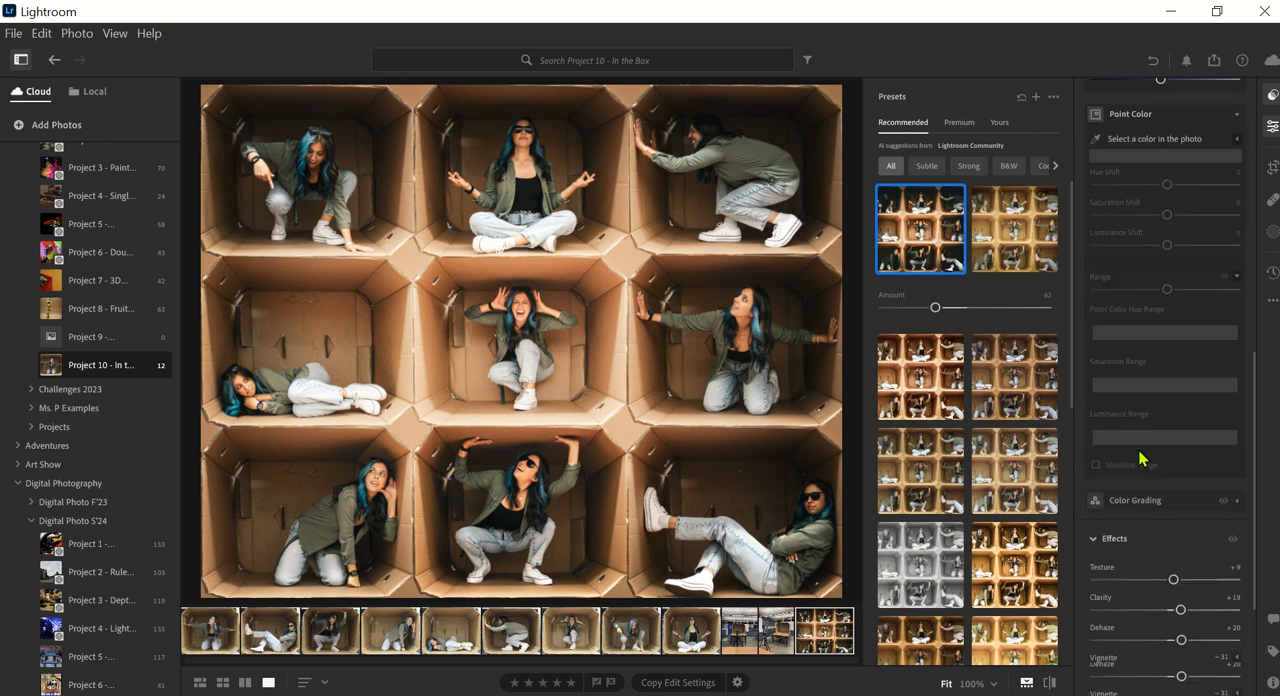
left_click_drag(1151, 563, 1156, 563)
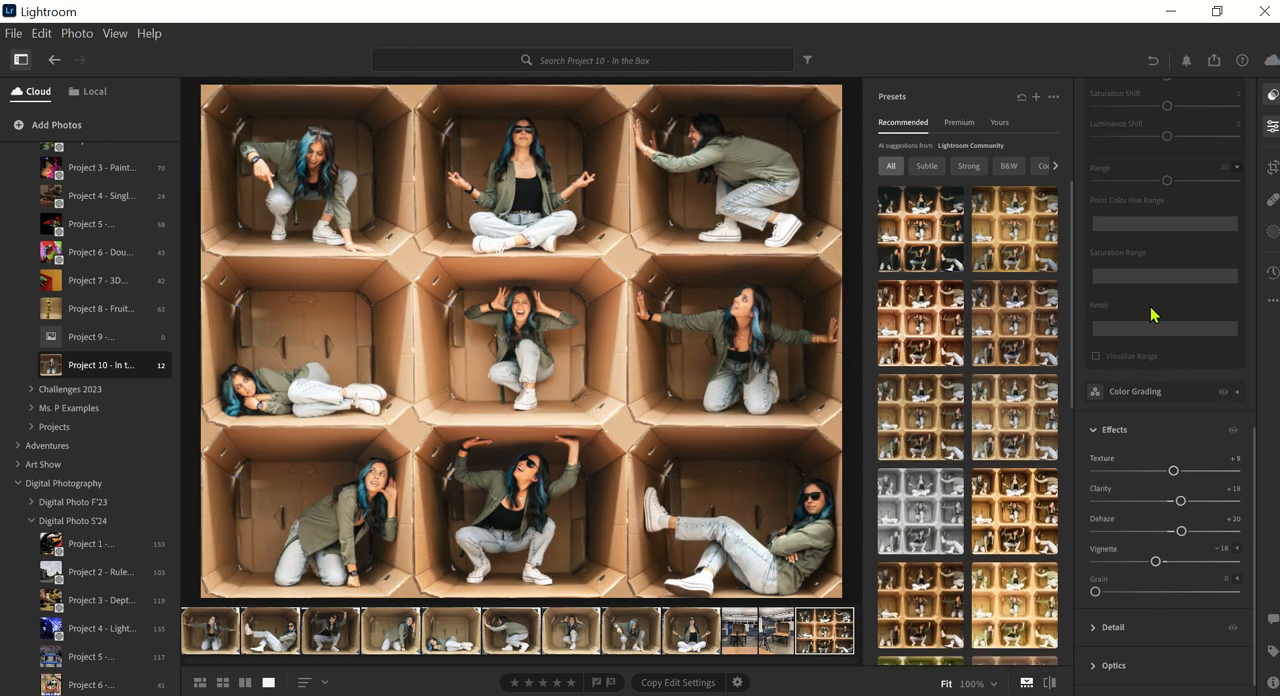
- Preview a darker, warmer recommended preset on the collage without applying it, and close the presets and edit settings
scroll(966, 389, "down", 3)
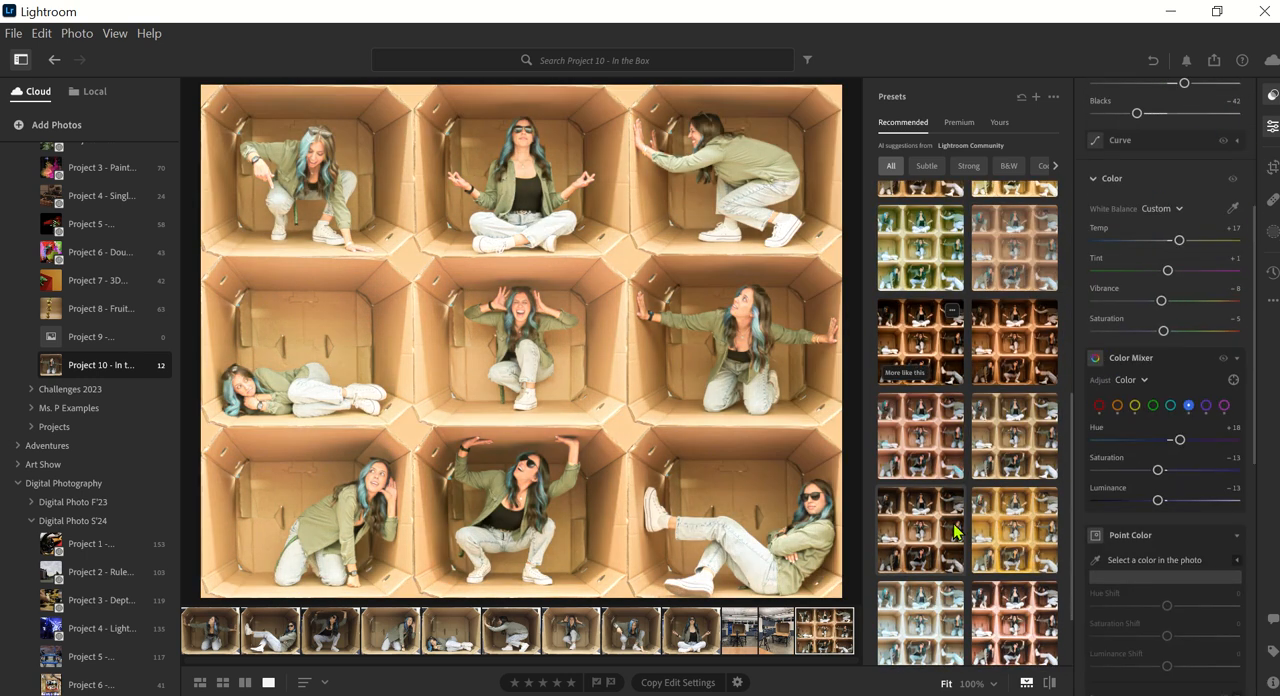
left_click(920, 490)
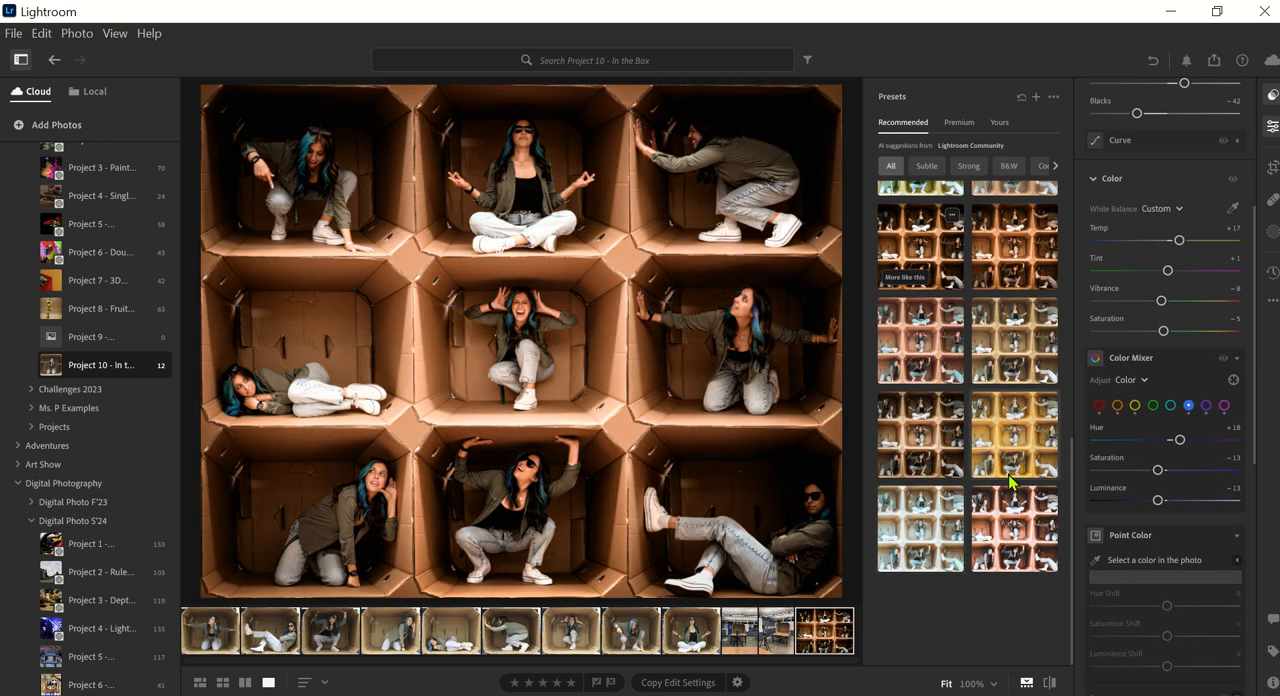
left_click(1272, 126)
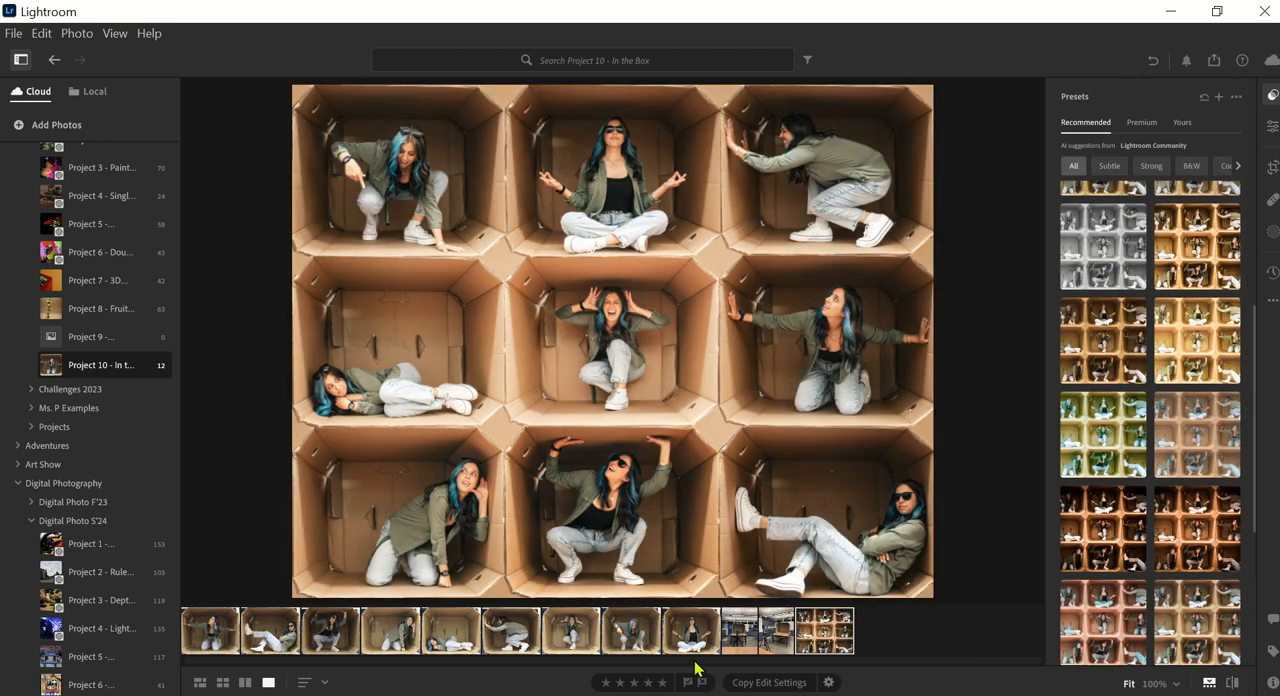
left_click(1272, 95)
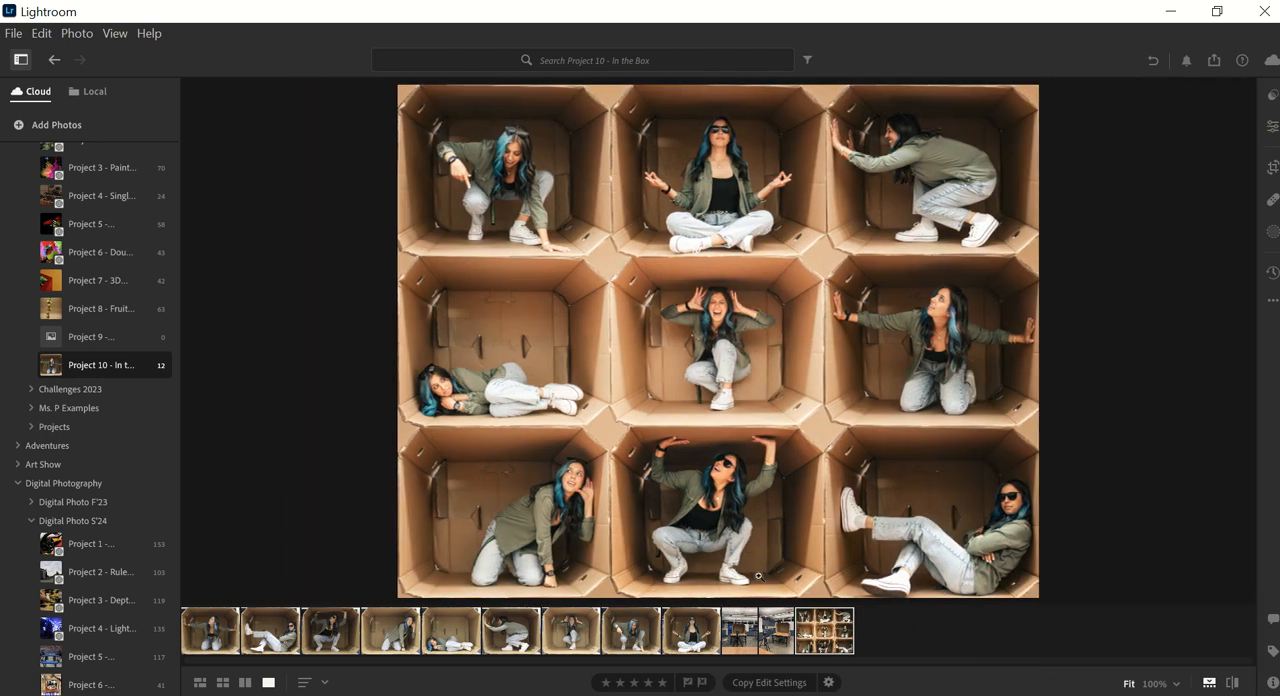
- Set up a custom export of the collage, with the photographer's full name plus "-inthebox" as custom name and start number 1
right_click(815, 640)
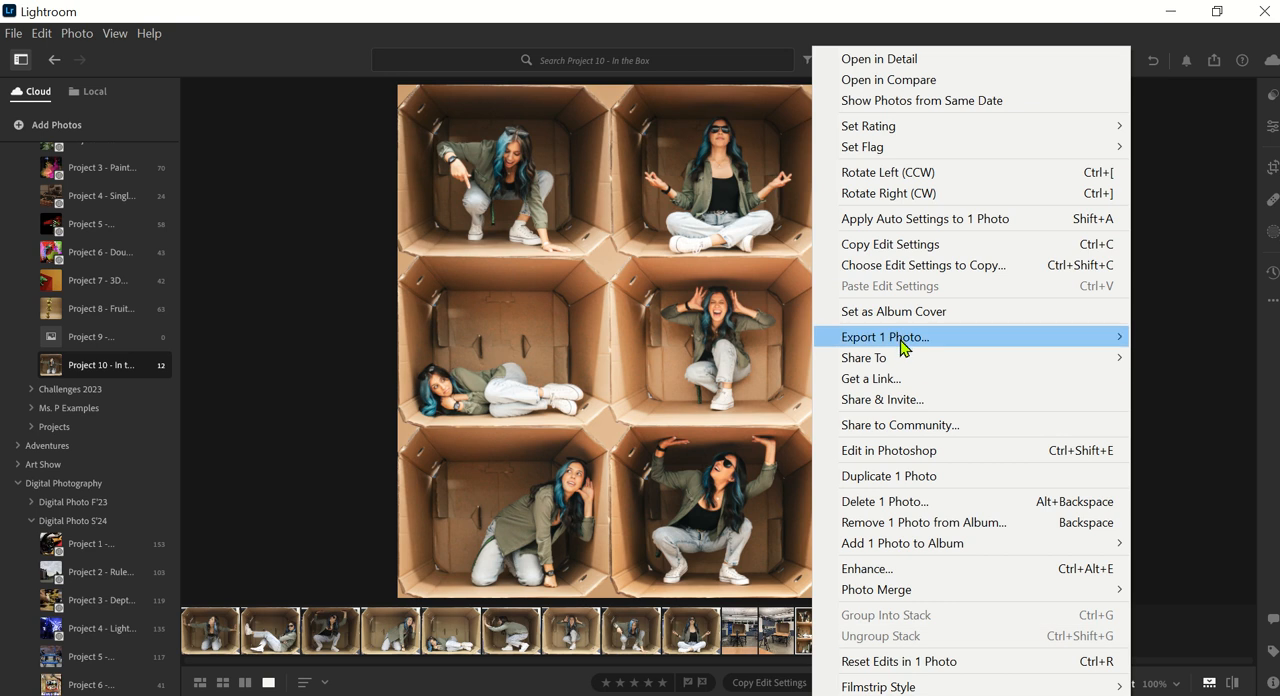
mouse_move(903, 345)
left_click(774, 340)
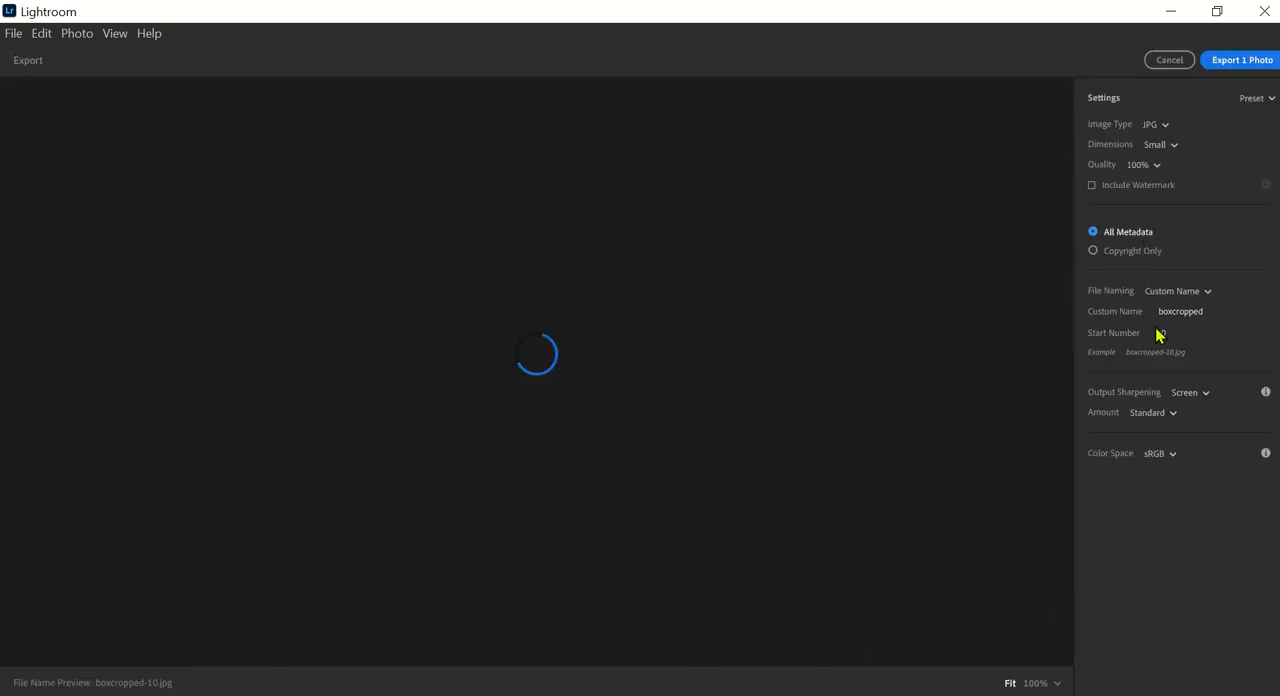
left_click(1190, 313)
left_click_drag(1217, 310, 1134, 318)
type("kaately")
type("telyn")
type("patrinos-inthebox")
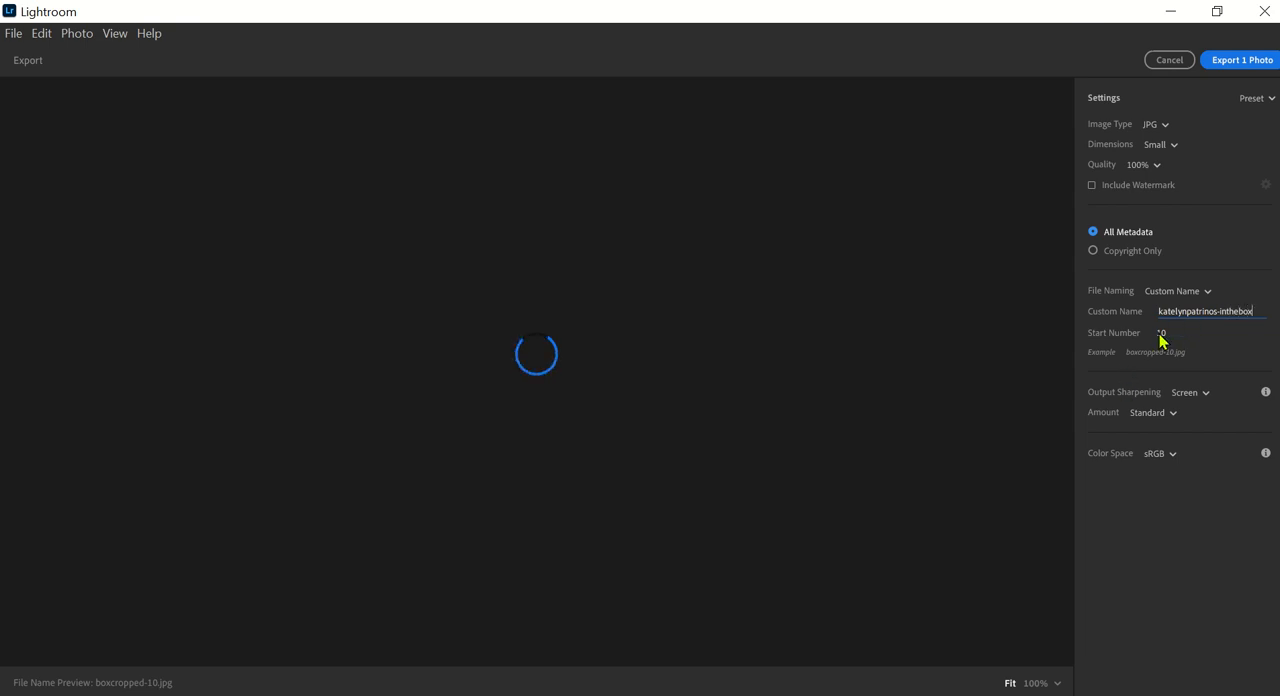
left_click(1160, 341)
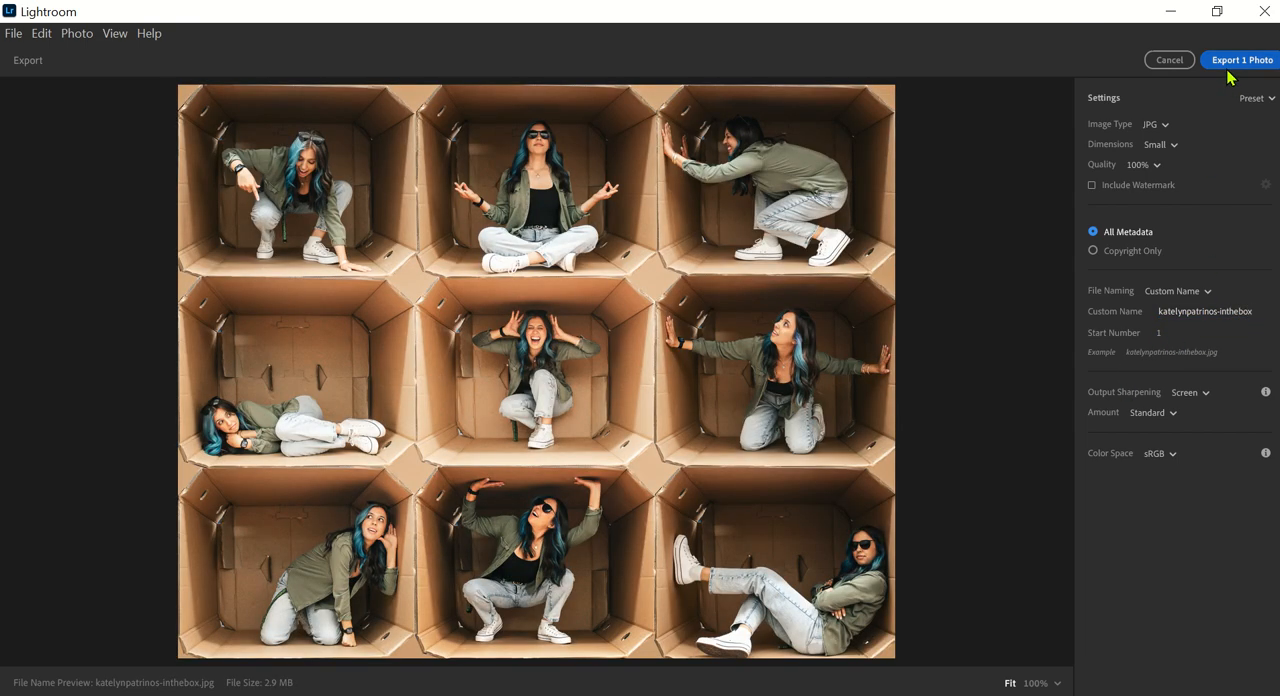
- Export the collage photo into the Lightroom Saved Photos folder in Pictures
left_click(1224, 64)
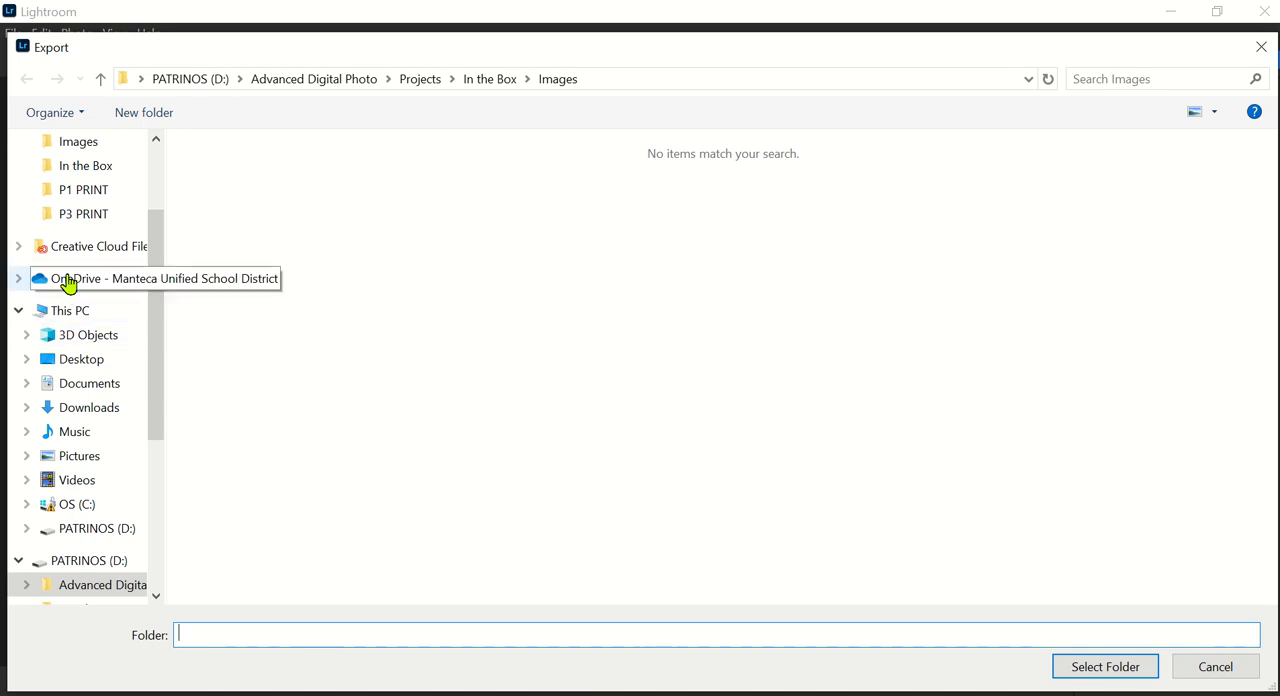
left_click(80, 457)
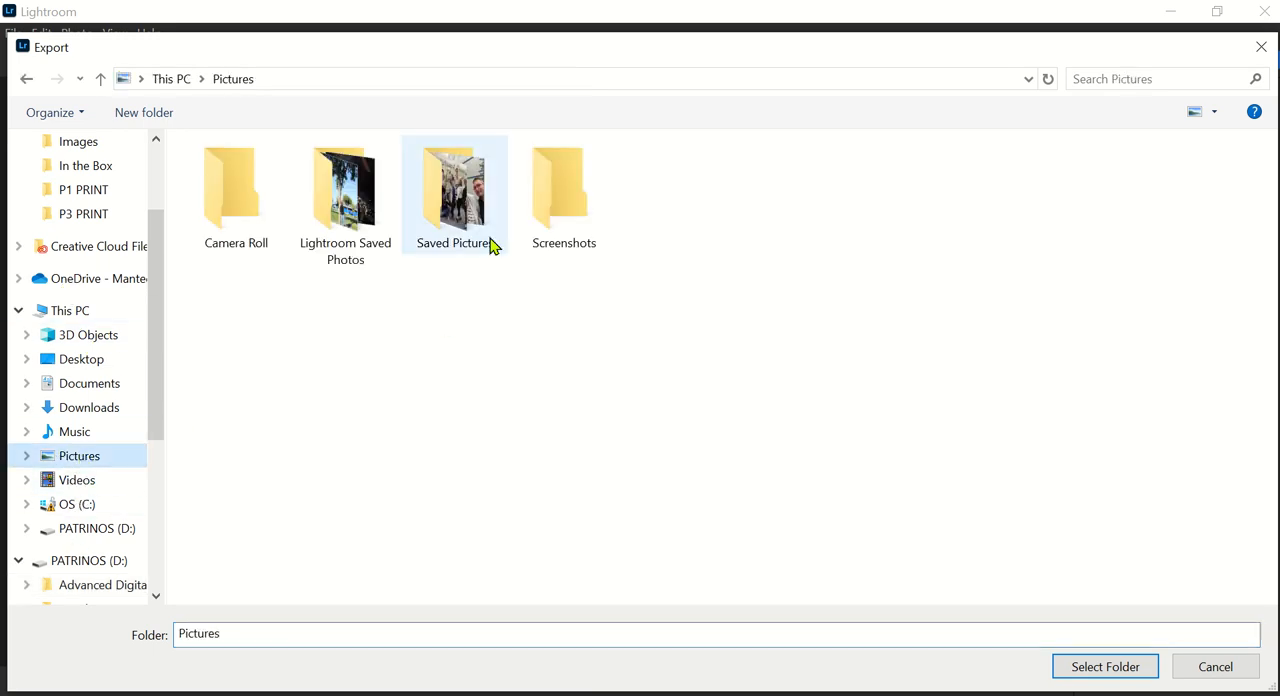
left_click(335, 190)
double_click(335, 190)
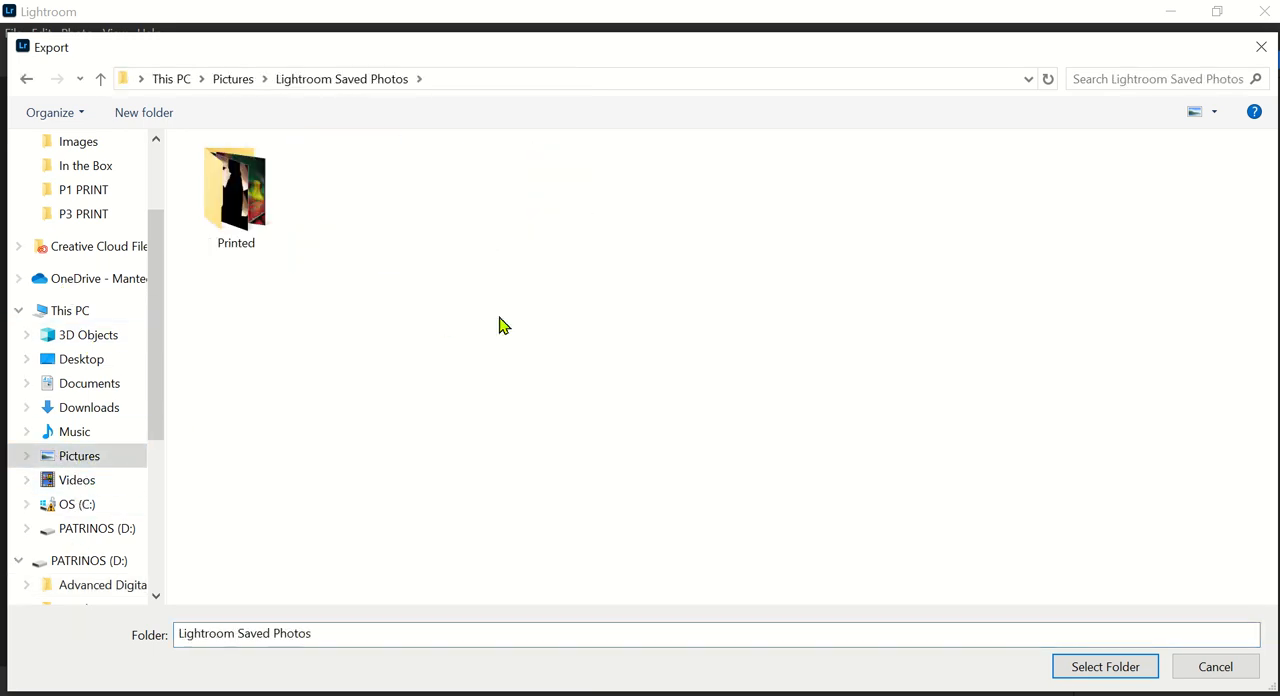
left_click(1087, 677)
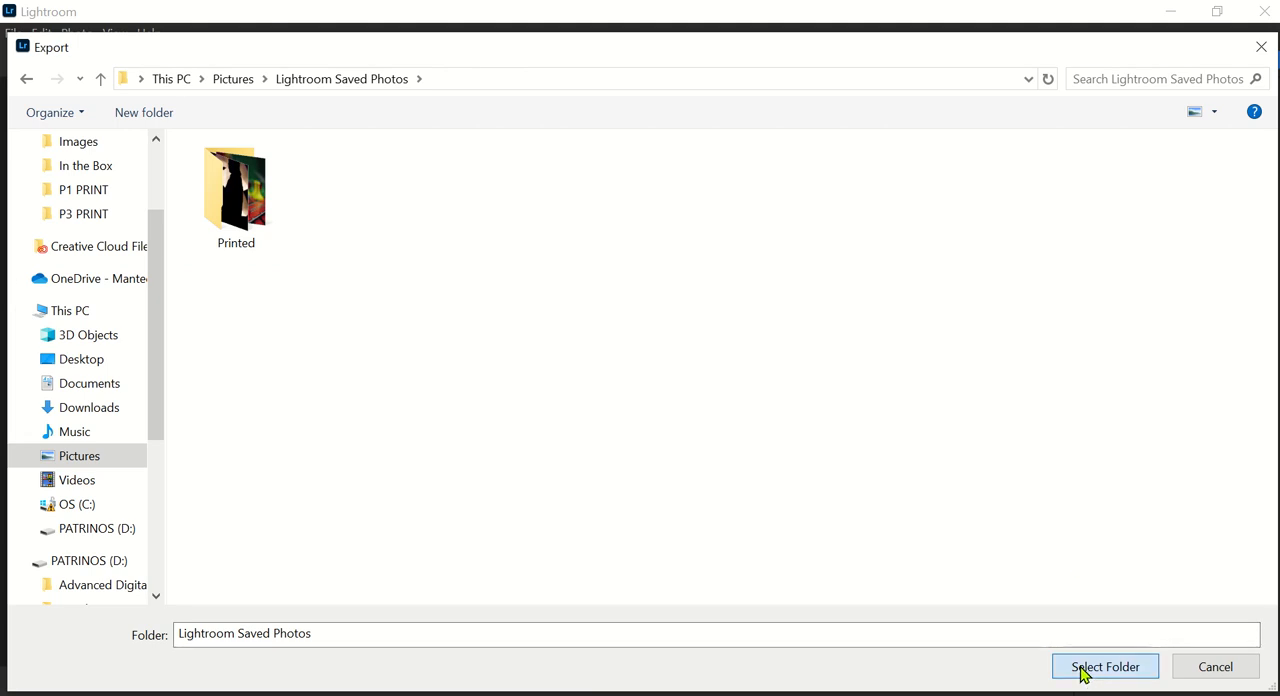